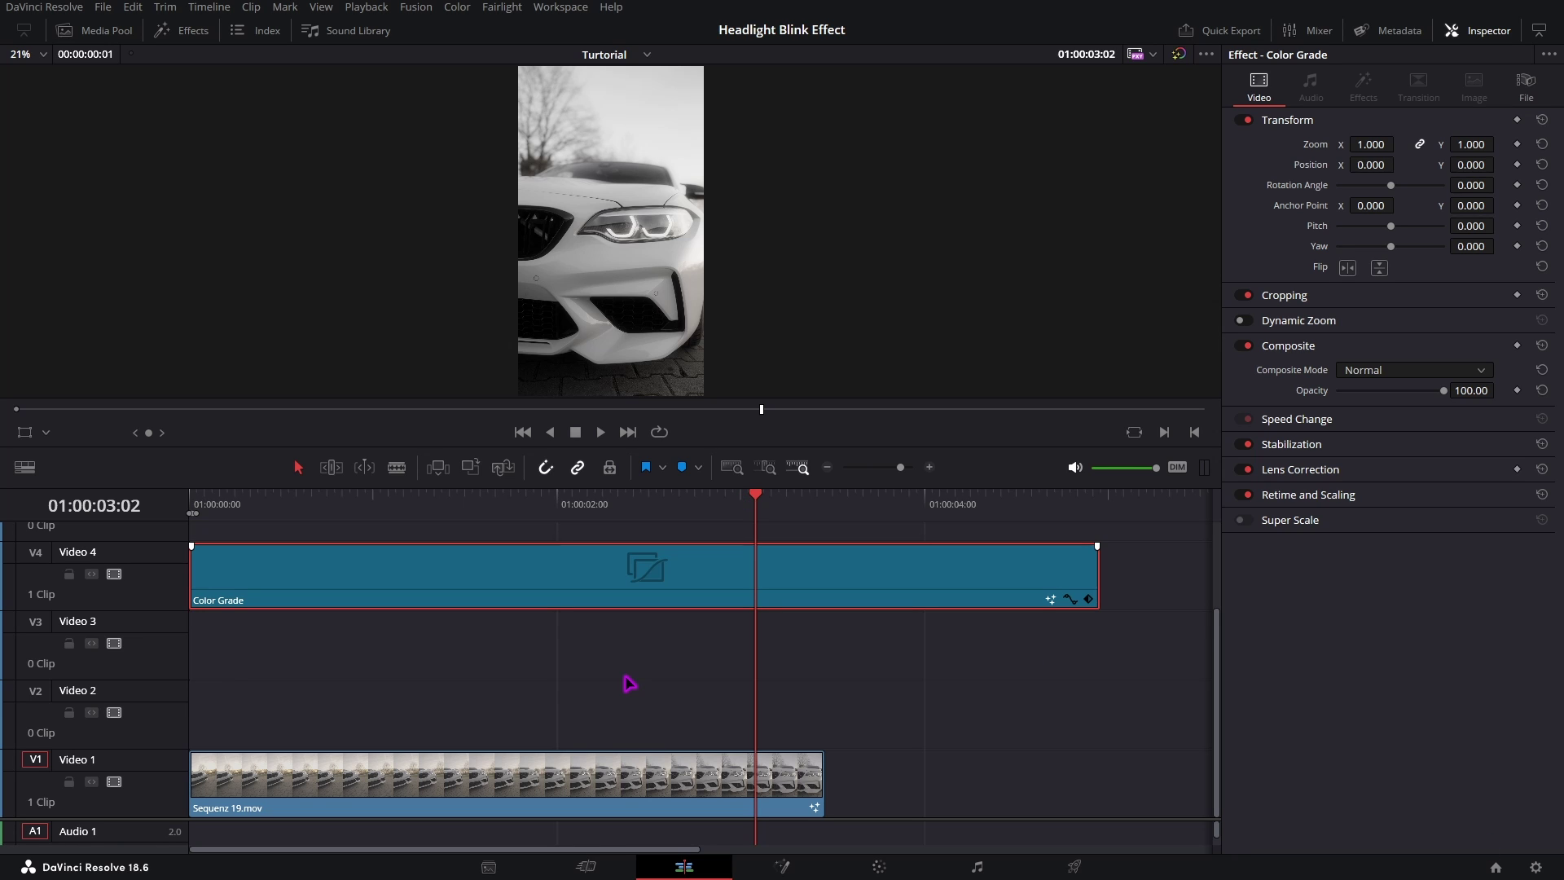
Play the timeline from the beginning to review the graded car clip
{"action": "left_click_drag", "start_coordinate": [454, 787], "coordinate": [425, 799]}
{"action": "left_click_drag", "start_coordinate": [564, 598], "coordinate": [533, 588]}
{"action": "left_click_drag", "start_coordinate": [371, 500], "coordinate": [181, 494]}
{"action": "key", "text": "space"}
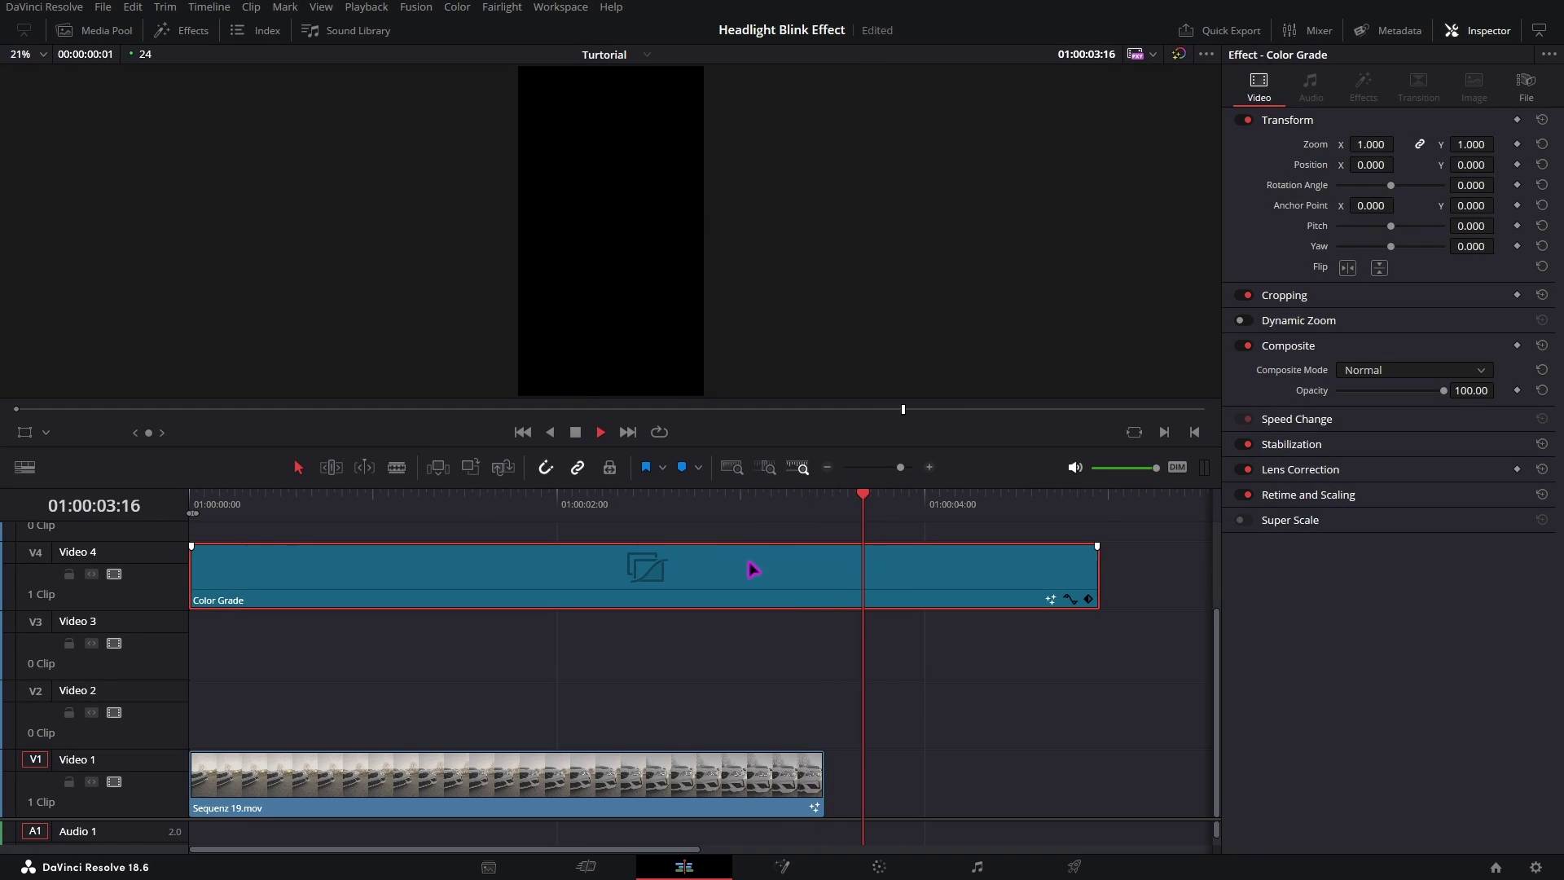
{"action": "key", "text": "space"}
Mark the section for the blink effect with a timeline marker at 01:00:02:16 lasting 19 frames
{"action": "mouse_move", "coordinate": [822, 499]}
{"action": "left_mouse_down"}
{"action": "mouse_move", "coordinate": [632, 497]}
{"action": "mouse_move", "coordinate": [757, 497]}
{"action": "mouse_move", "coordinate": [669, 497]}
{"action": "mouse_move", "coordinate": [717, 525]}
{"action": "mouse_move", "coordinate": [829, 540]}
{"action": "mouse_move", "coordinate": [803, 498]}
{"action": "mouse_move", "coordinate": [703, 495]}
{"action": "mouse_move", "coordinate": [748, 495]}
{"action": "left_mouse_up"}
{"action": "left_click", "coordinate": [715, 675]}
{"action": "key", "text": "m"}
Duplicate Sequenz 19.mov onto Video 2 directly above the original and disable the Color Grade clip
{"action": "left_click", "coordinate": [580, 786]}
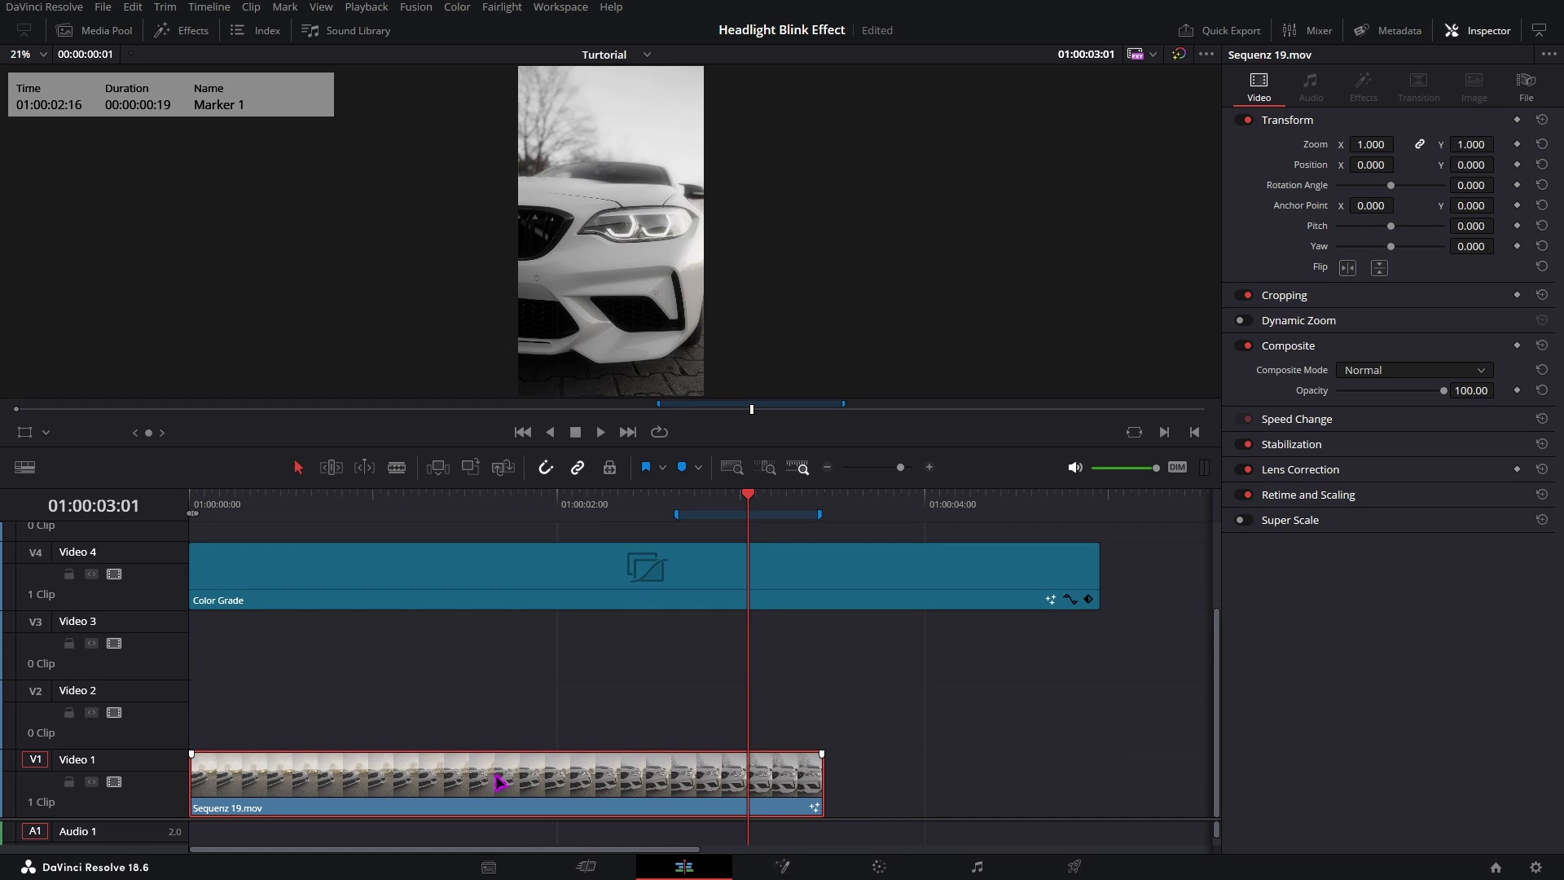
{"action": "left_click_drag", "start_coordinate": [499, 778], "coordinate": [484, 710]}
{"action": "left_click", "coordinate": [494, 581]}
{"action": "key", "text": "d"}
{"action": "left_click", "coordinate": [637, 705]}
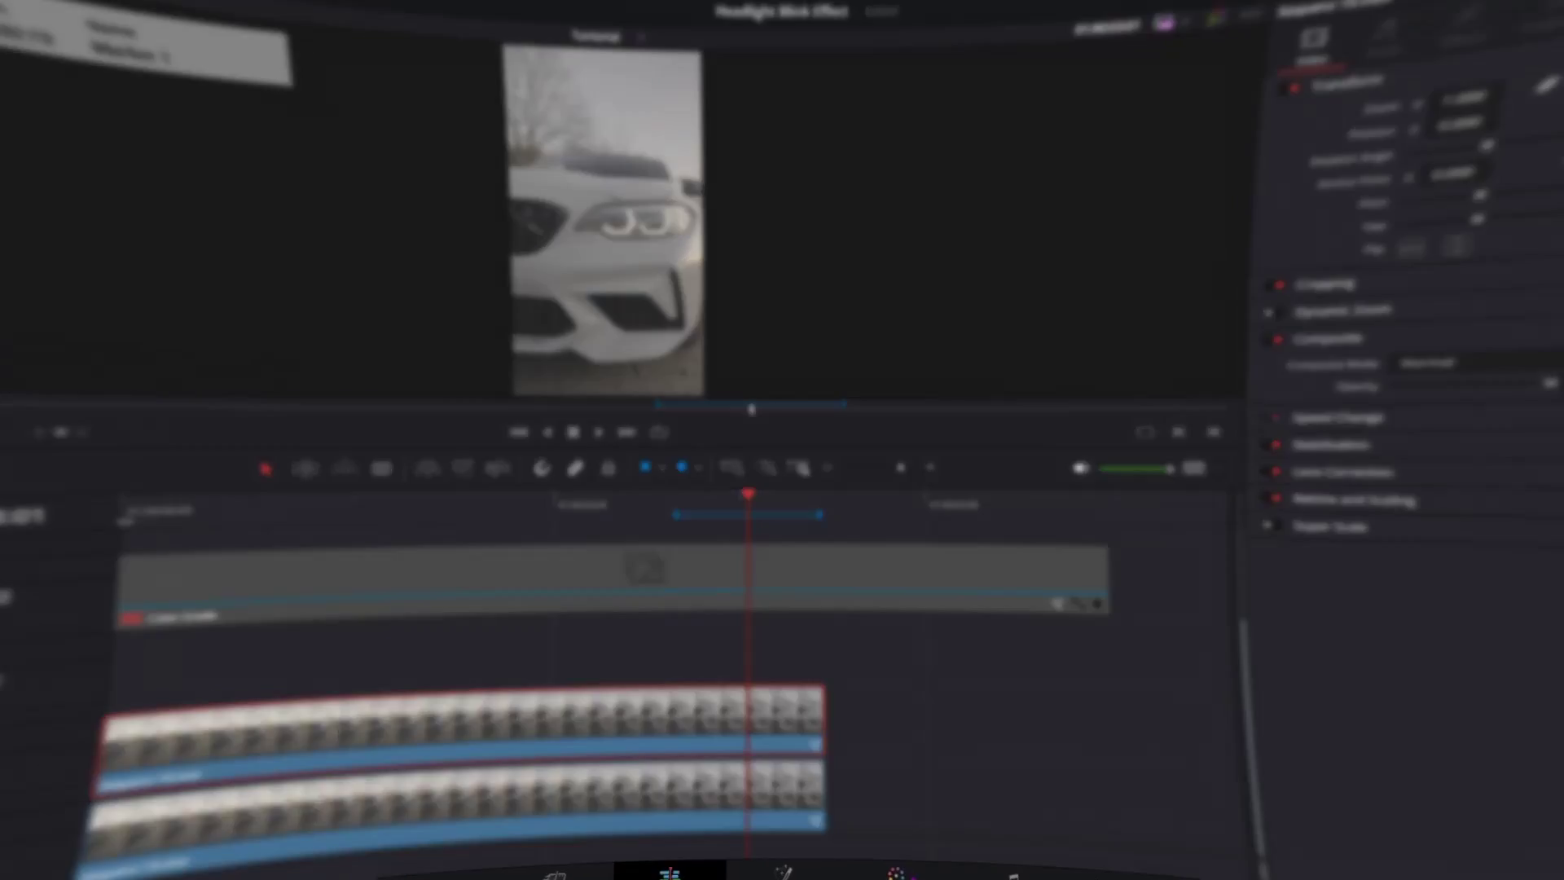
In the Color page, draw a closed curve window around the car's headlight on the upper clip
{"action": "left_click", "coordinate": [879, 867]}
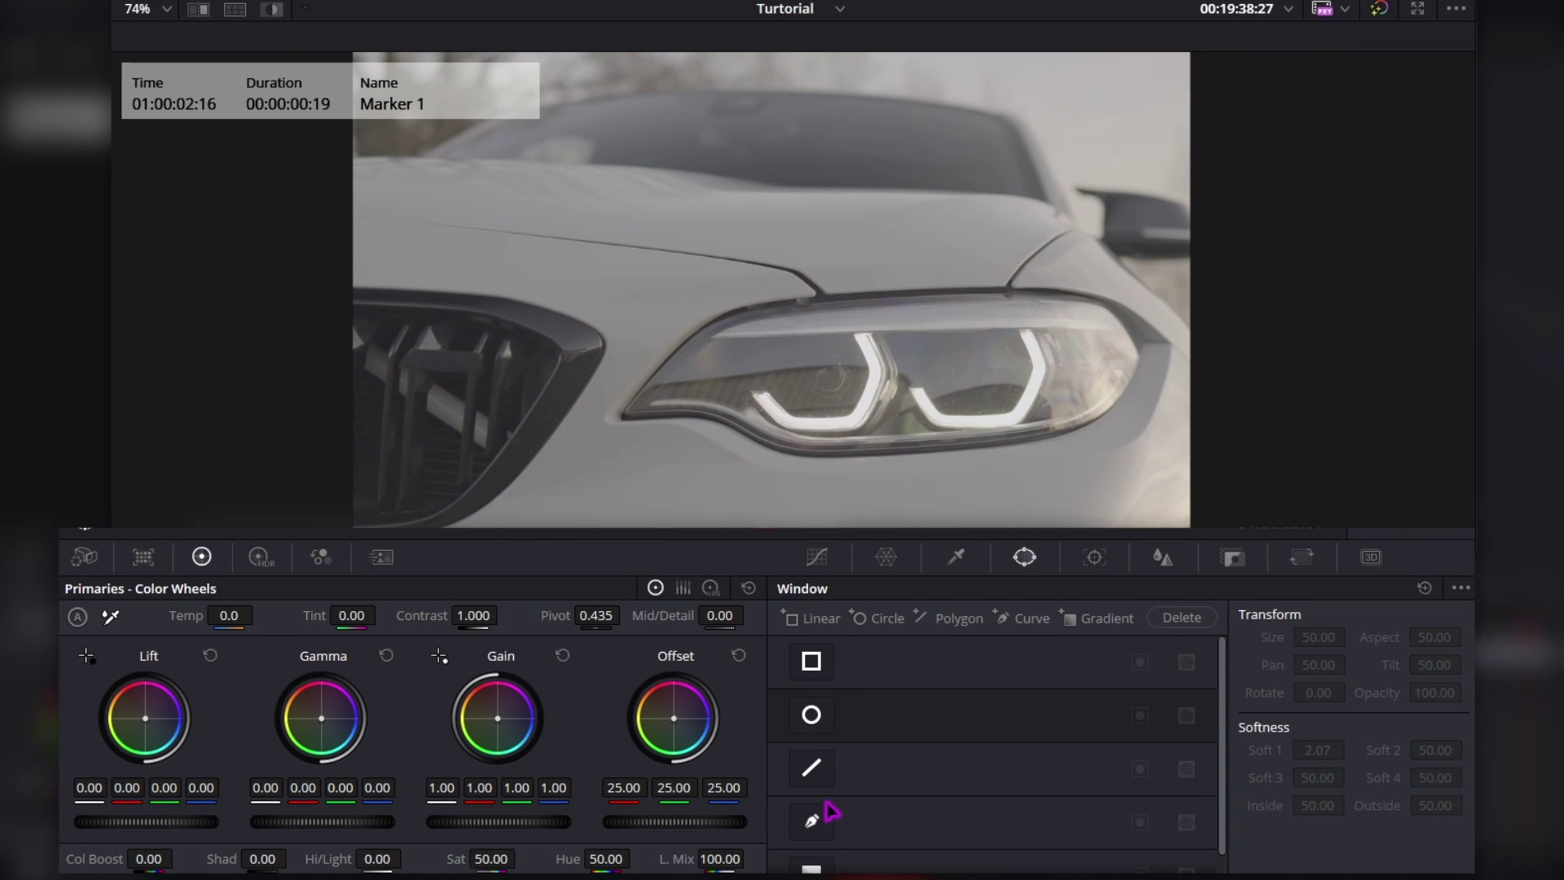
{"action": "scroll", "coordinate": [900, 464], "scroll_direction": "down", "scroll_amount": 5}
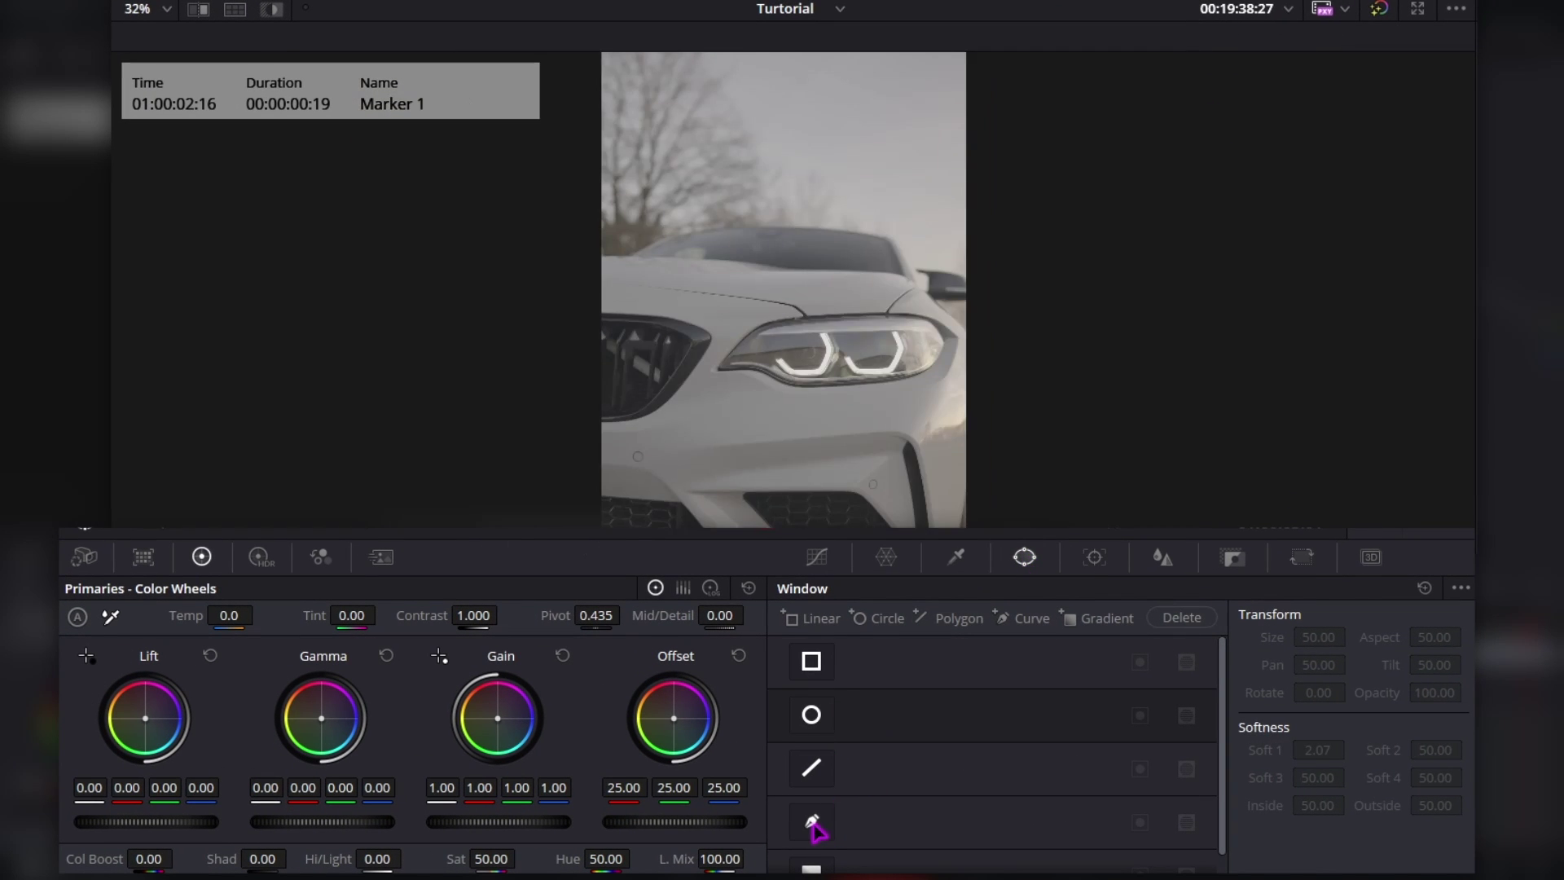
{"action": "left_click", "coordinate": [813, 824]}
{"action": "scroll", "coordinate": [709, 362], "scroll_direction": "up", "scroll_amount": 5}
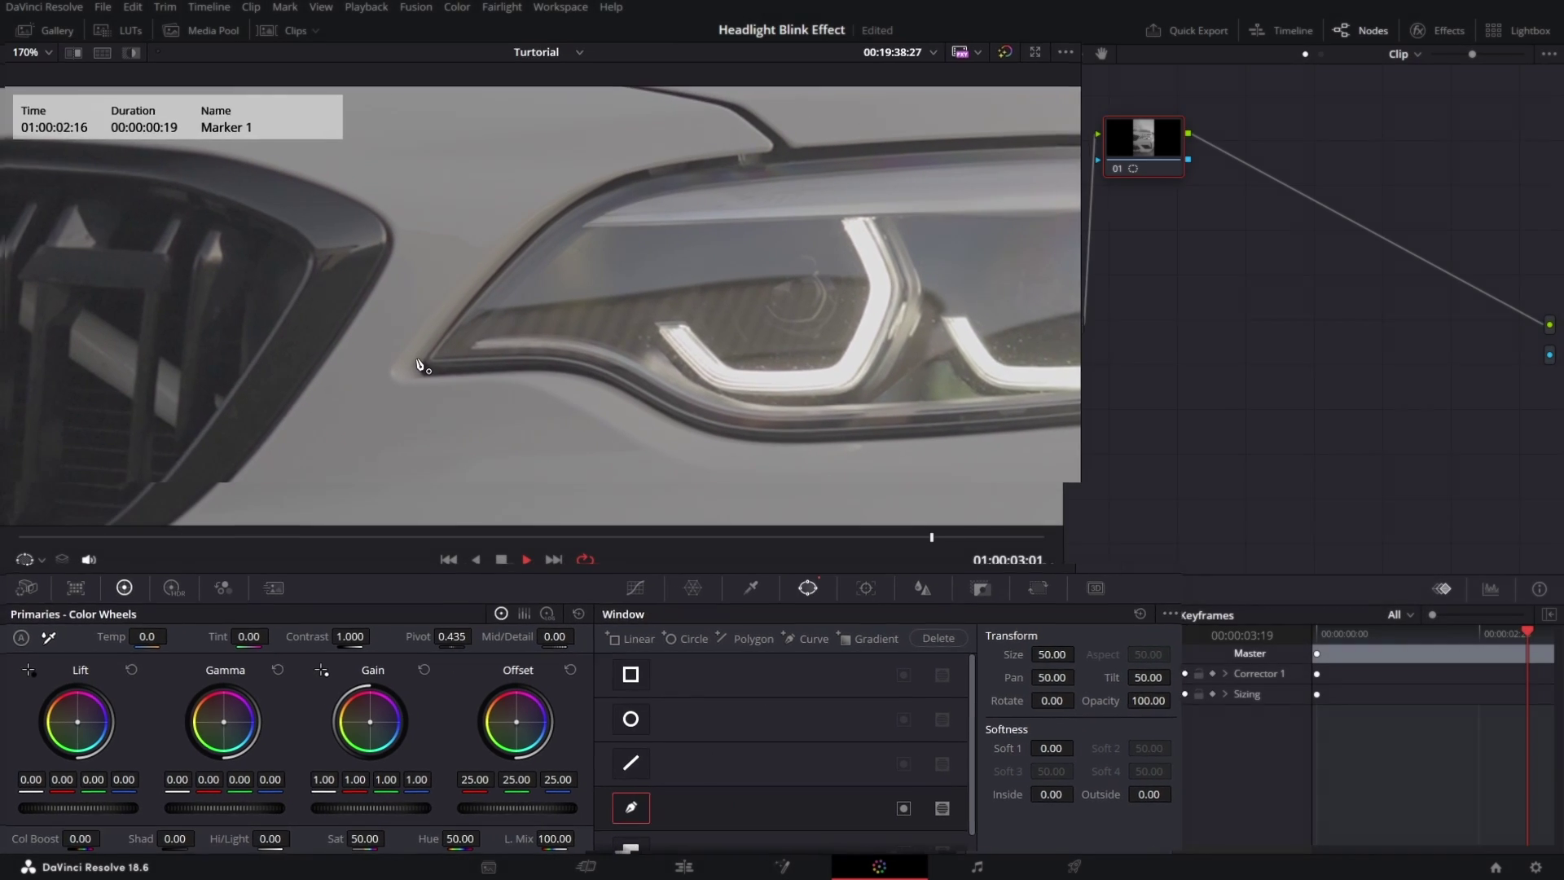
{"action": "left_click", "coordinate": [632, 398]}
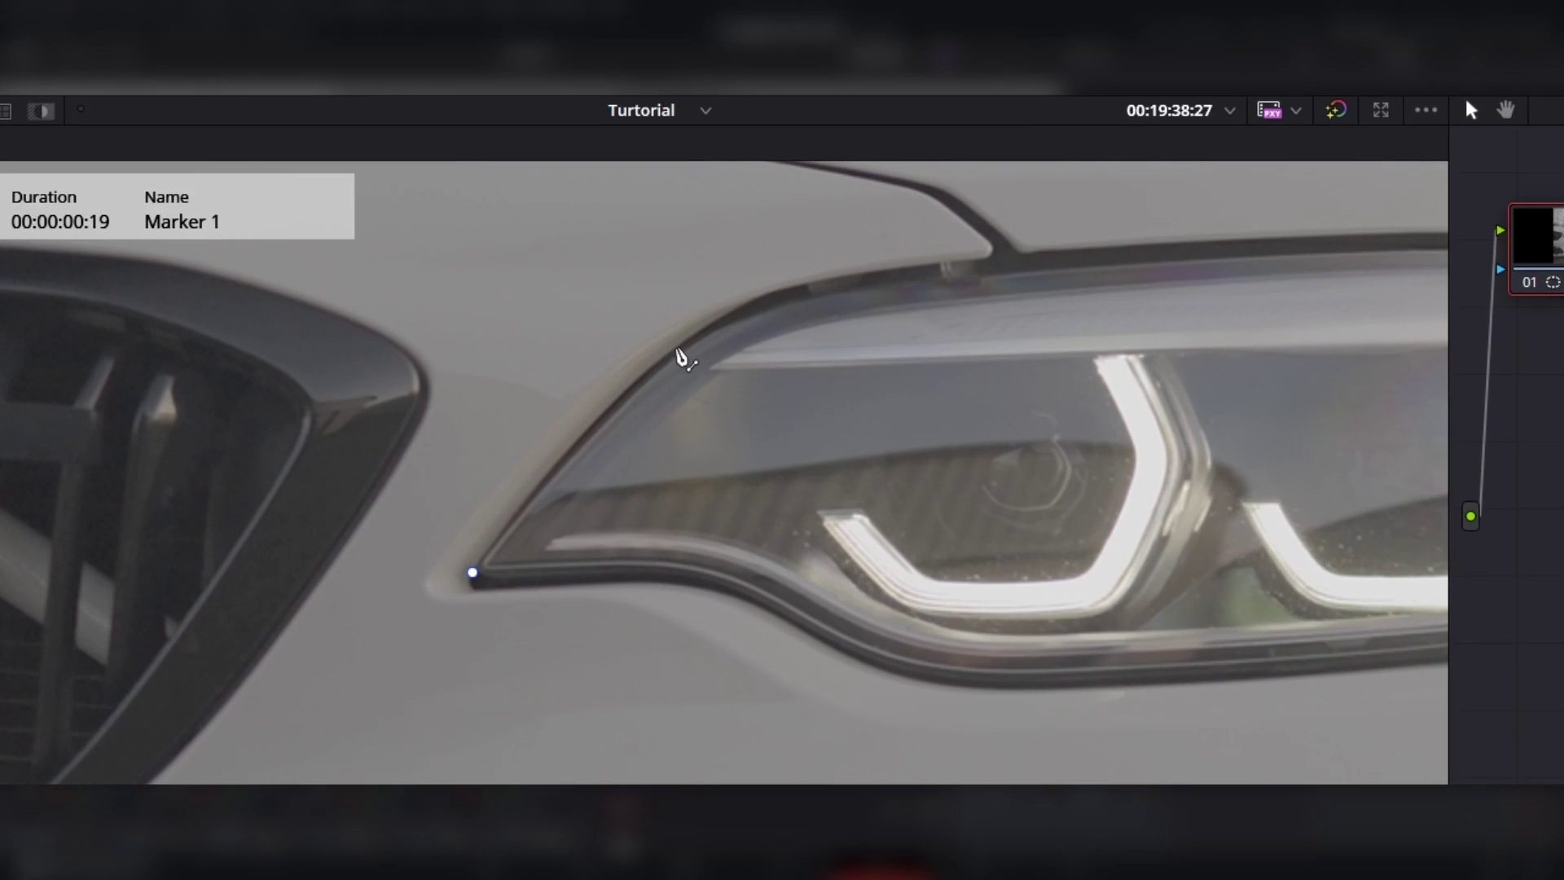
{"action": "left_click", "coordinate": [626, 394]}
{"action": "left_click", "coordinate": [923, 274]}
{"action": "left_click", "coordinate": [818, 352]}
{"action": "left_click", "coordinate": [1132, 485]}
{"action": "left_click", "coordinate": [1094, 593]}
{"action": "left_click", "coordinate": [856, 740]}
{"action": "left_click", "coordinate": [342, 784]}
{"action": "left_click", "coordinate": [39, 722]}
{"action": "left_click", "coordinate": [308, 644]}
Refine the curve window's points and bends so the mask follows the headlight's outer contour
{"action": "left_click_drag", "start_coordinate": [599, 408], "coordinate": [570, 388]}
{"action": "left_click_drag", "start_coordinate": [1080, 497], "coordinate": [1146, 457]}
{"action": "left_click", "coordinate": [1192, 619]}
{"action": "left_click_drag", "start_coordinate": [1051, 574], "coordinate": [1040, 633]}
{"action": "left_click_drag", "start_coordinate": [1046, 633], "coordinate": [1090, 626]}
{"action": "left_click_drag", "start_coordinate": [653, 693], "coordinate": [716, 701]}
{"action": "left_click_drag", "start_coordinate": [217, 682], "coordinate": [307, 737]}
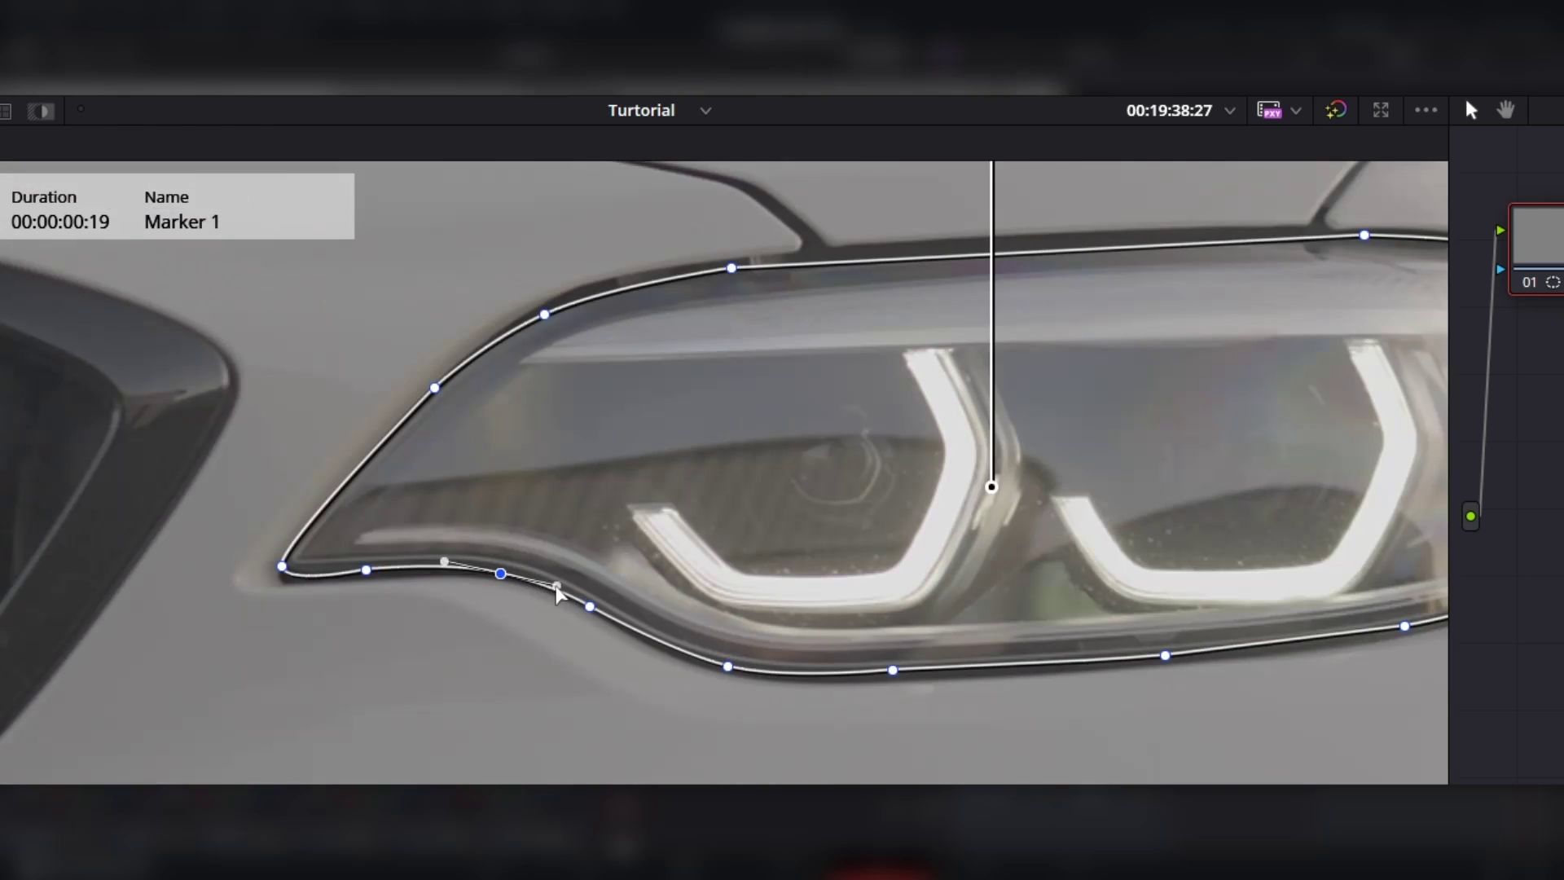
{"action": "left_click_drag", "start_coordinate": [556, 587], "coordinate": [569, 589]}
{"action": "scroll", "coordinate": [652, 489], "scroll_direction": "down", "scroll_amount": 2}
{"action": "left_click", "coordinate": [737, 381]}
{"action": "scroll", "coordinate": [654, 469], "scroll_direction": "down", "scroll_amount": 2}
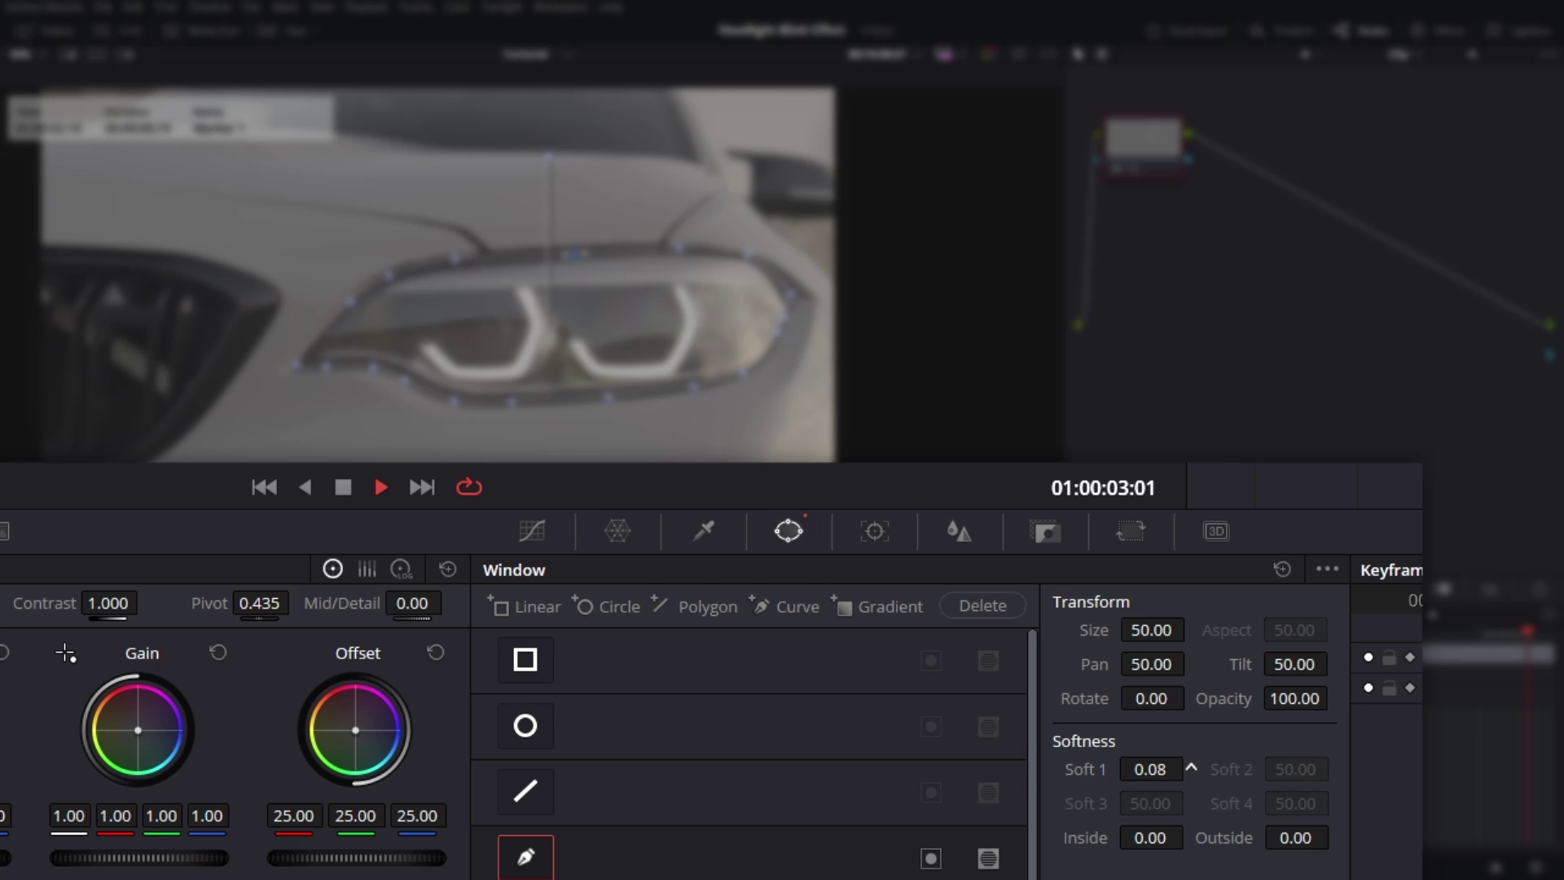
Set the headlight window's Soft 1 to 0.16 and track it forward and in reverse through the clip
{"action": "left_click_drag", "start_coordinate": [1192, 767], "coordinate": [1197, 767]}
{"action": "left_click", "coordinate": [869, 546]}
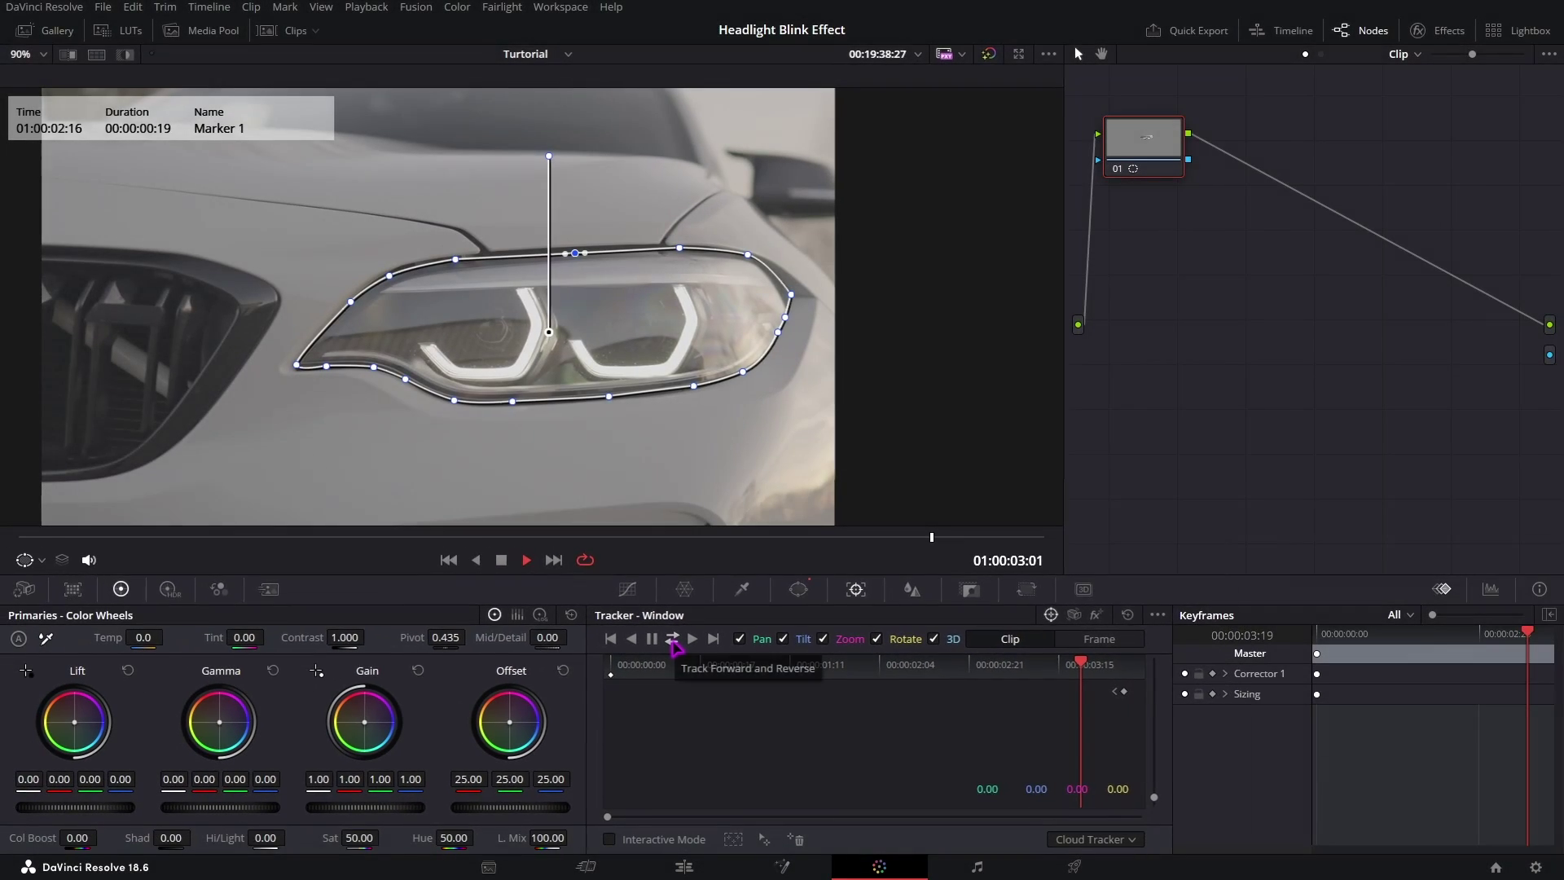
{"action": "left_click", "coordinate": [674, 640]}
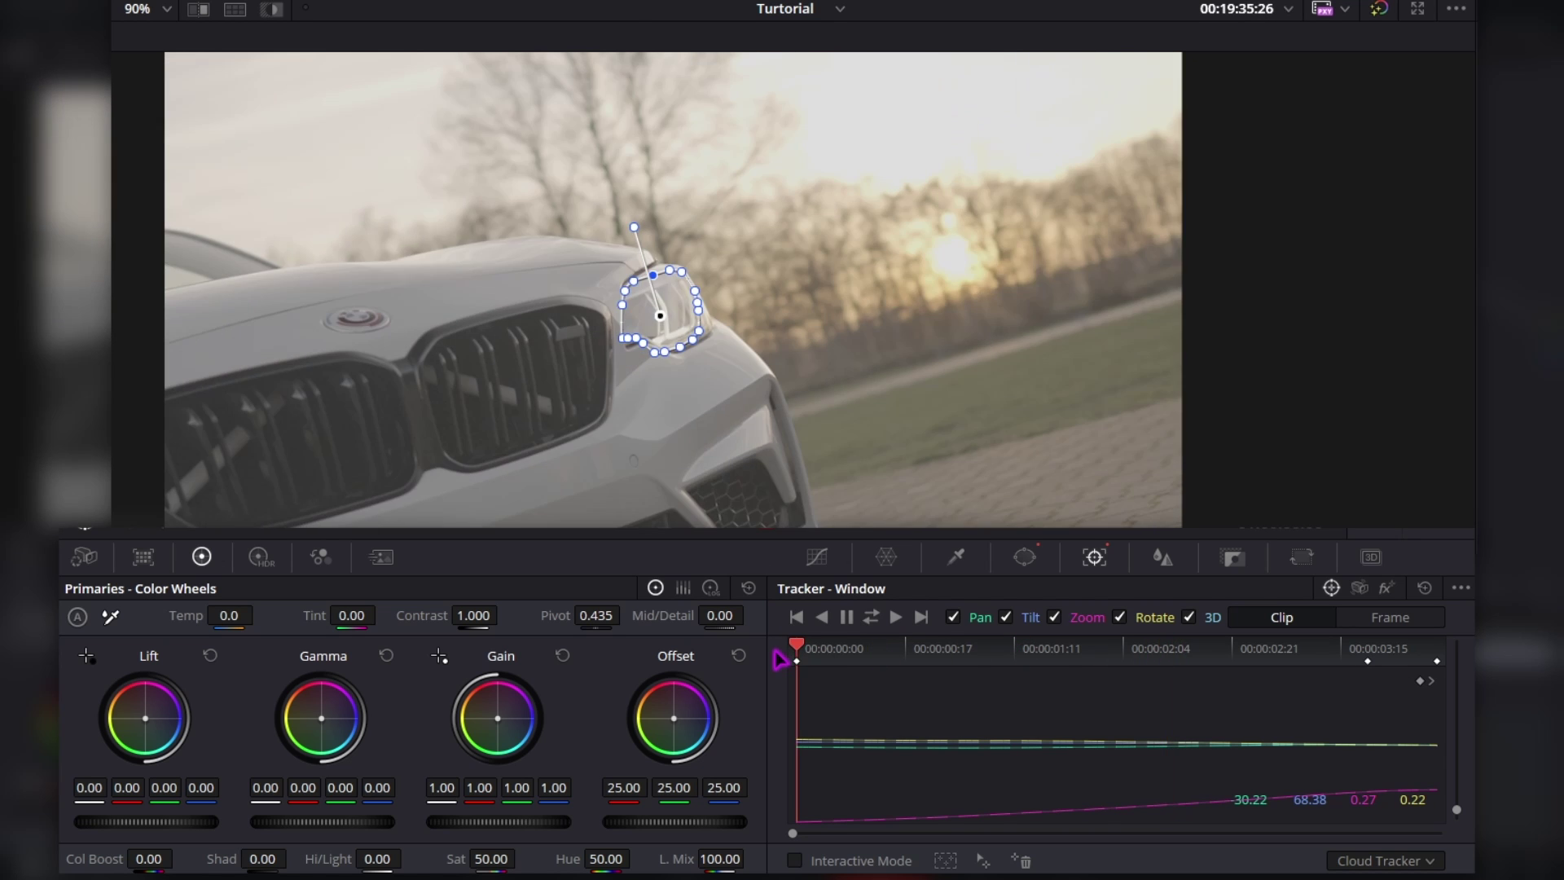
Check the tracked headlight mask partway through the clip, viewing the tracker's Frame mode and returning to Clip mode
{"action": "left_click_drag", "start_coordinate": [775, 652], "coordinate": [1149, 651]}
{"action": "left_click", "coordinate": [1149, 653]}
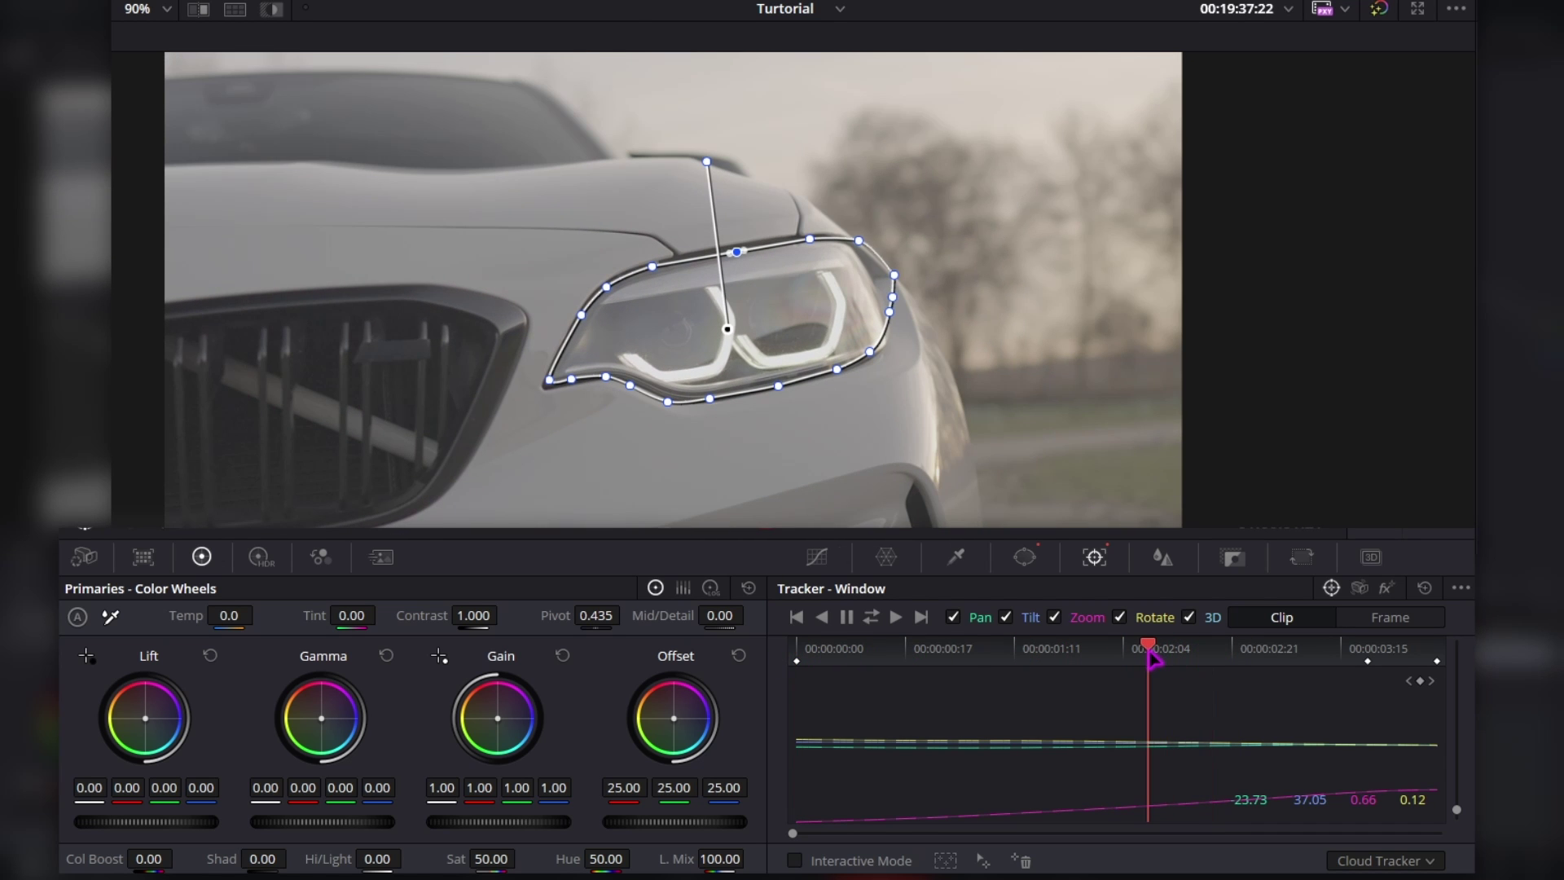
{"action": "left_click", "coordinate": [1384, 621]}
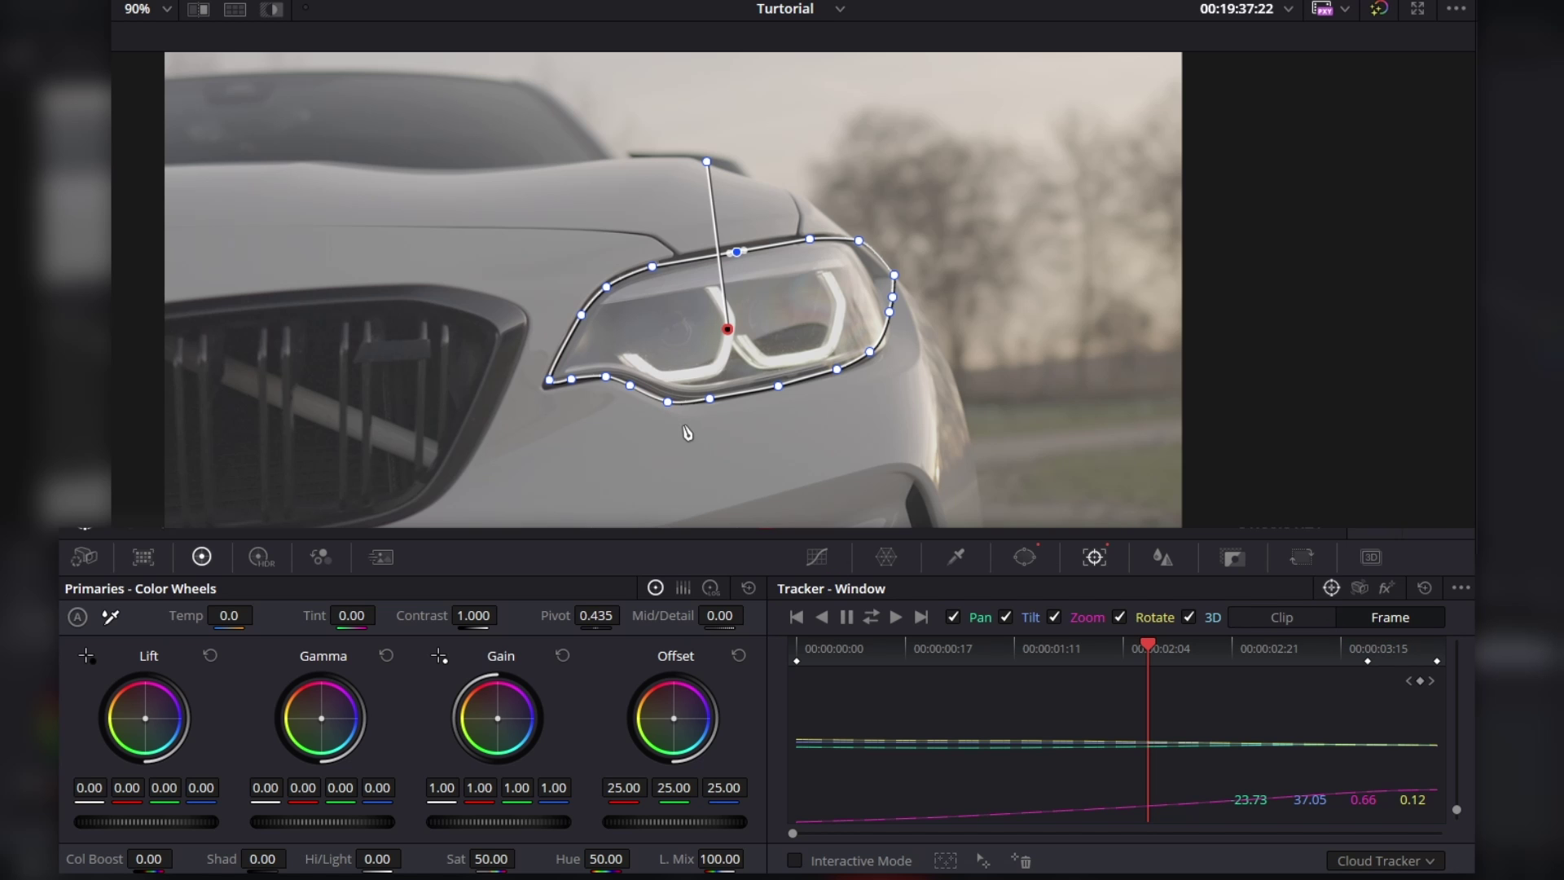
{"action": "left_click", "coordinate": [1297, 625]}
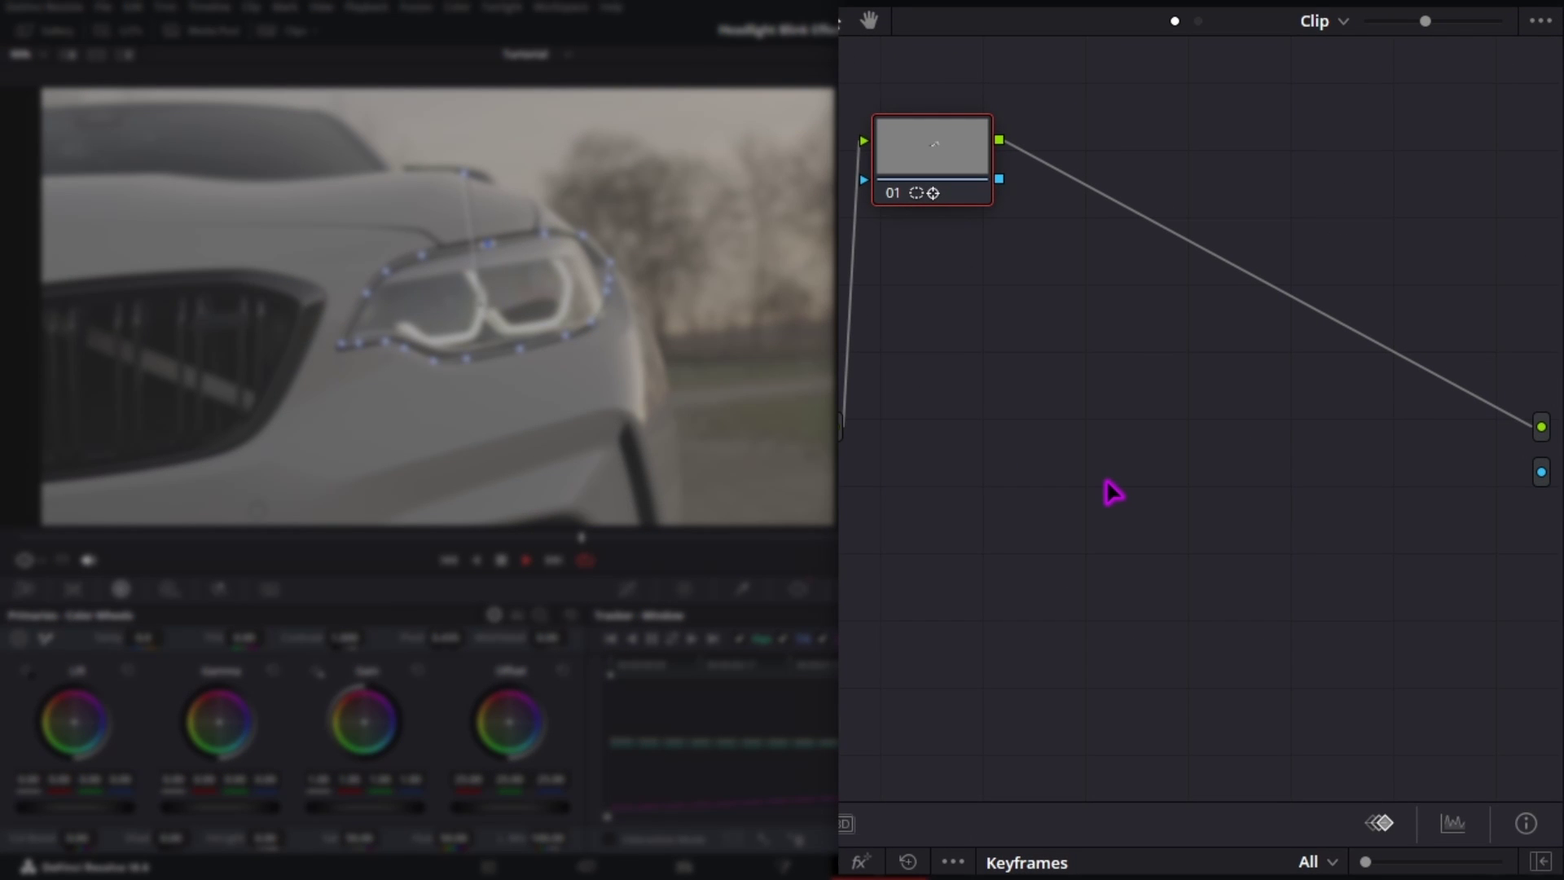
Add an alpha output to the node graph and connect node 01's alpha output to it
{"action": "right_click", "coordinate": [1113, 492]}
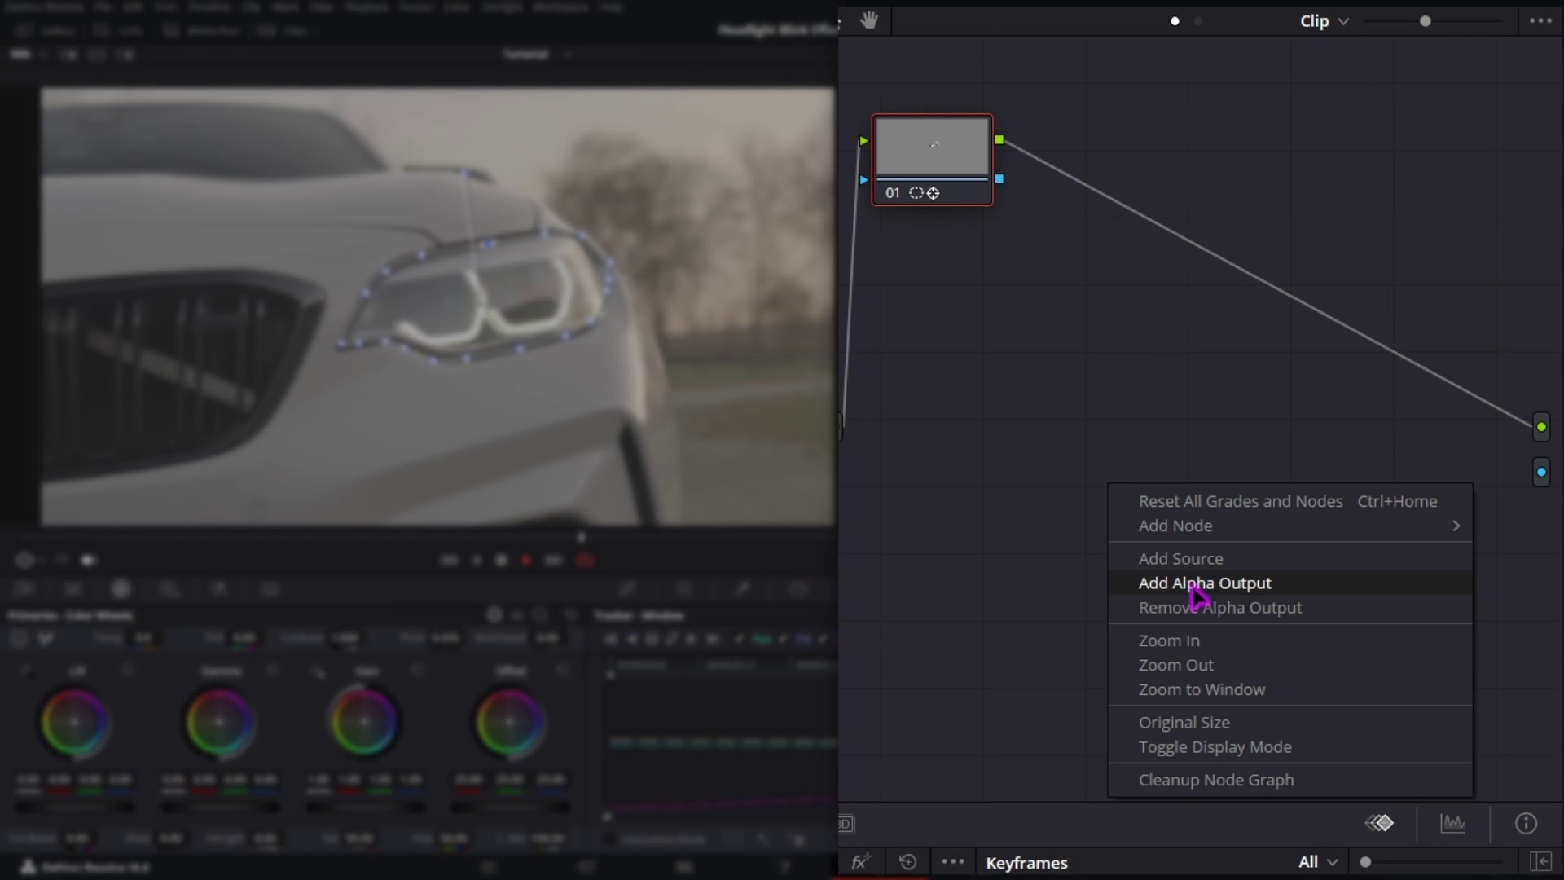
{"action": "left_click", "coordinate": [1196, 595]}
{"action": "left_click_drag", "start_coordinate": [999, 178], "coordinate": [1542, 472]}
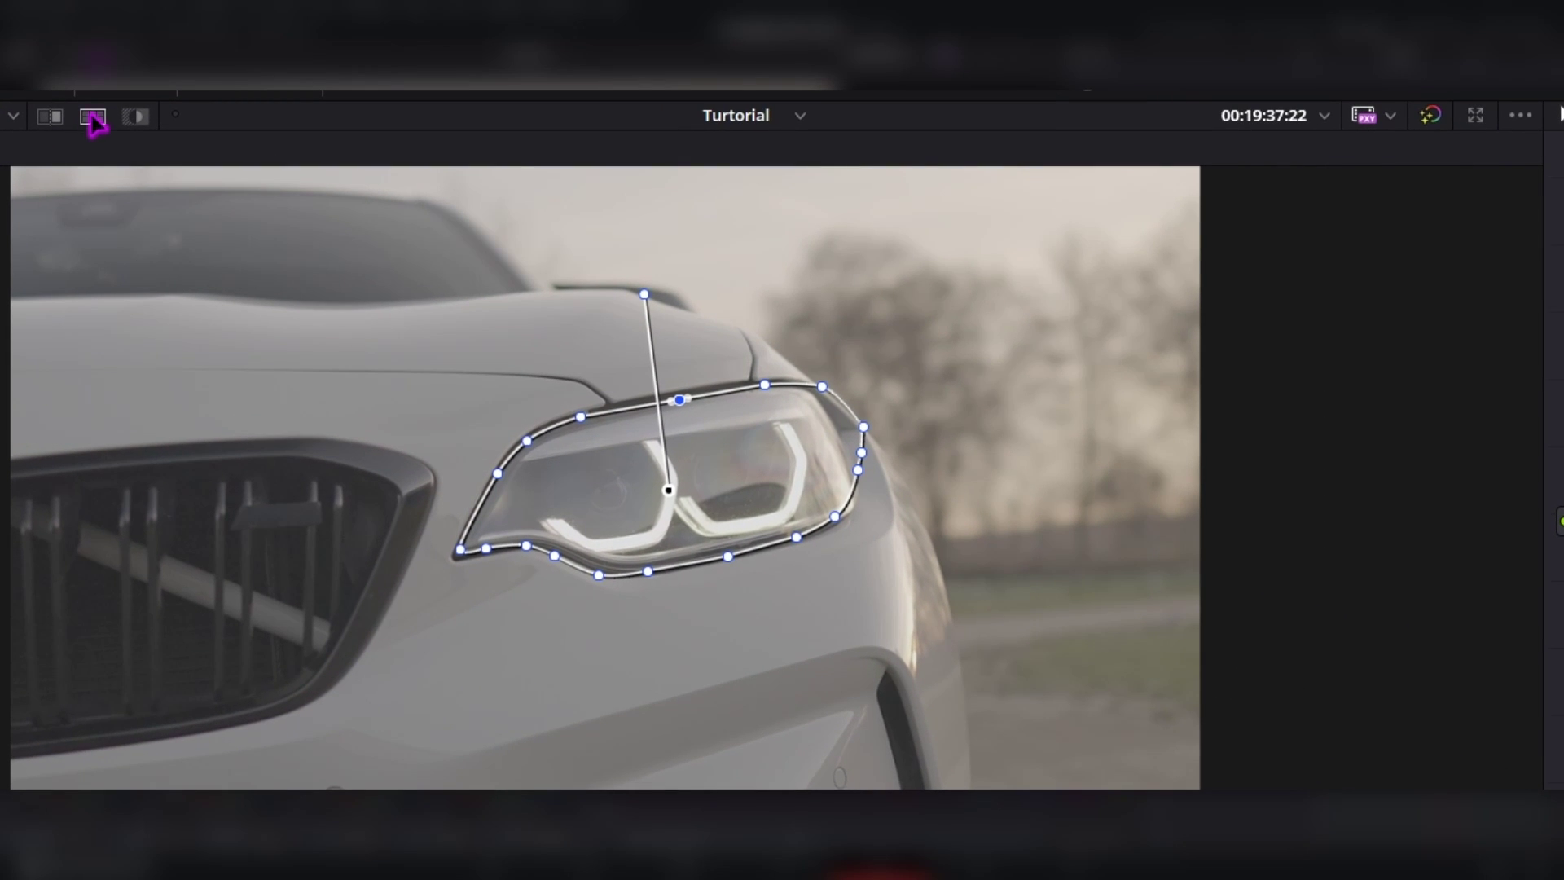
Show the isolated headlight in Highlight view and invert the curve window
{"action": "left_click", "coordinate": [92, 116]}
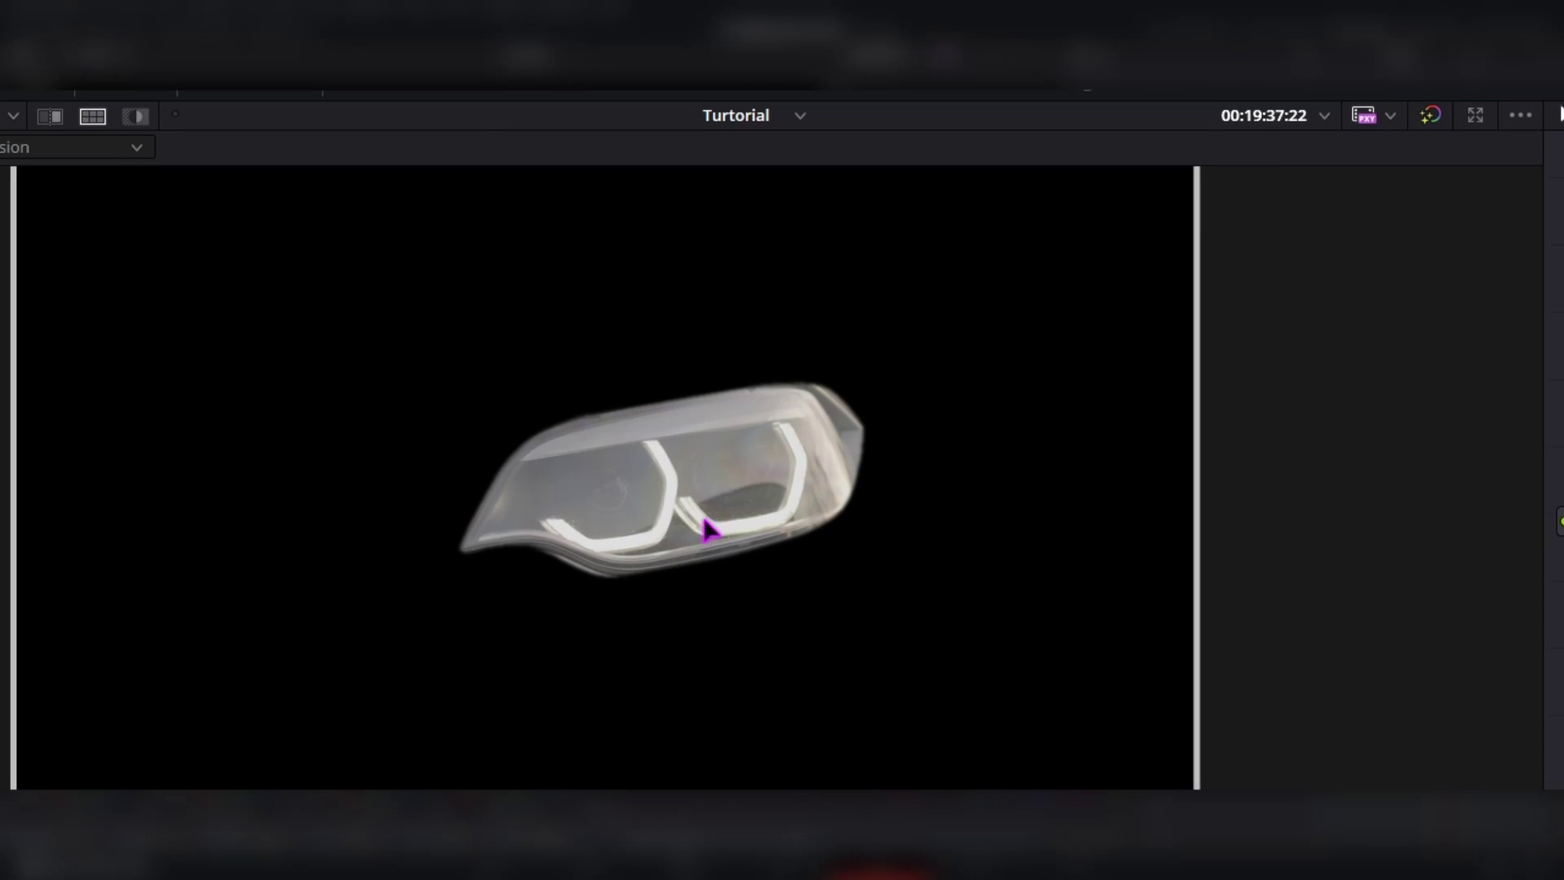
{"action": "scroll", "coordinate": [675, 522], "scroll_direction": "down", "scroll_amount": 2}
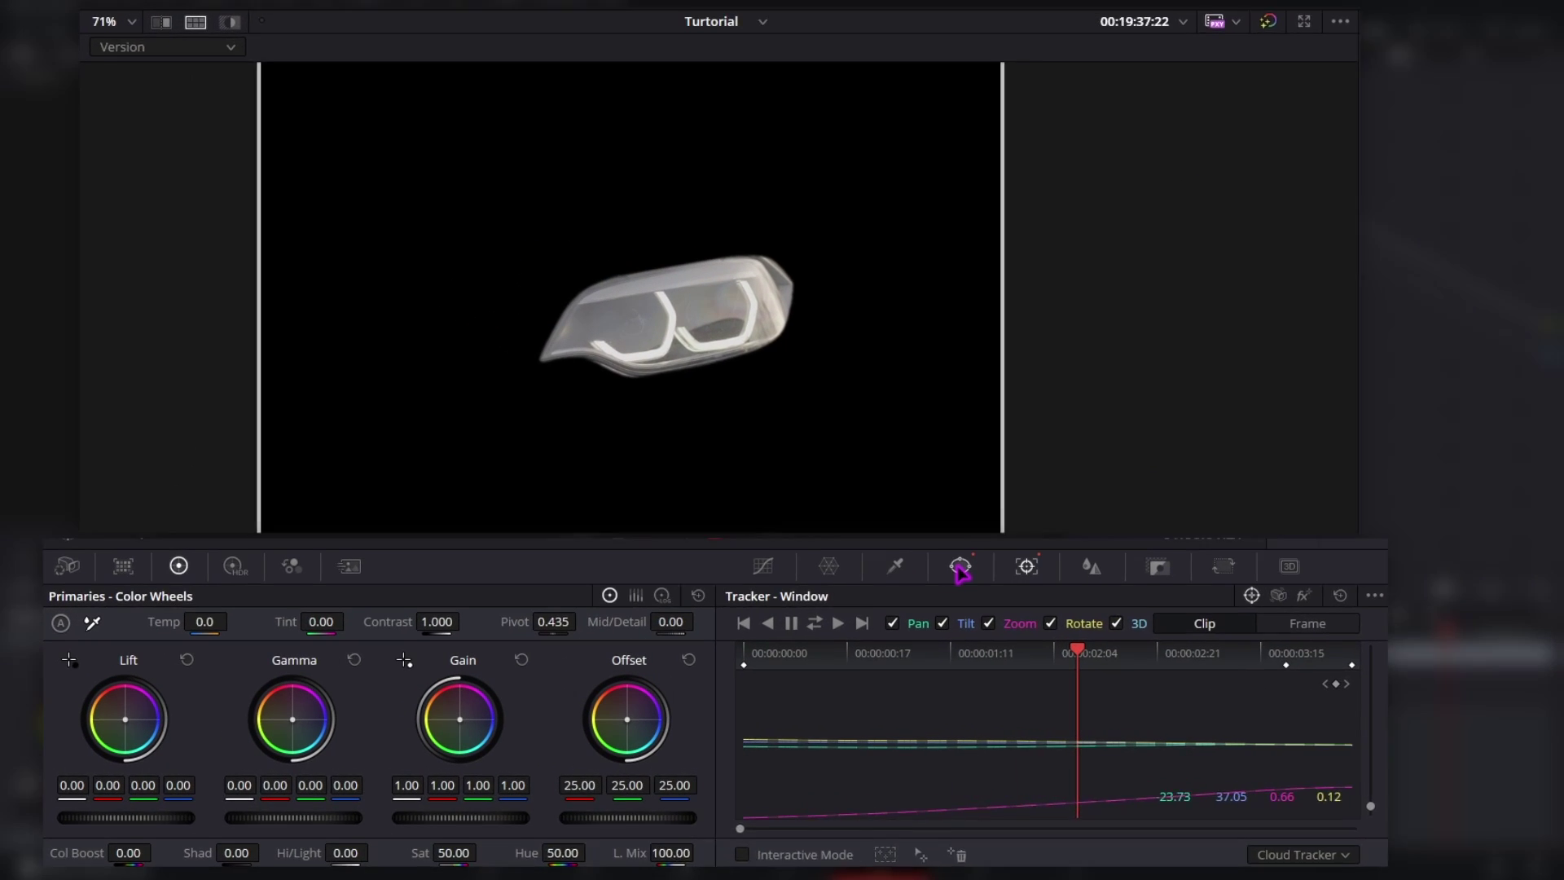
{"action": "left_click", "coordinate": [961, 565]}
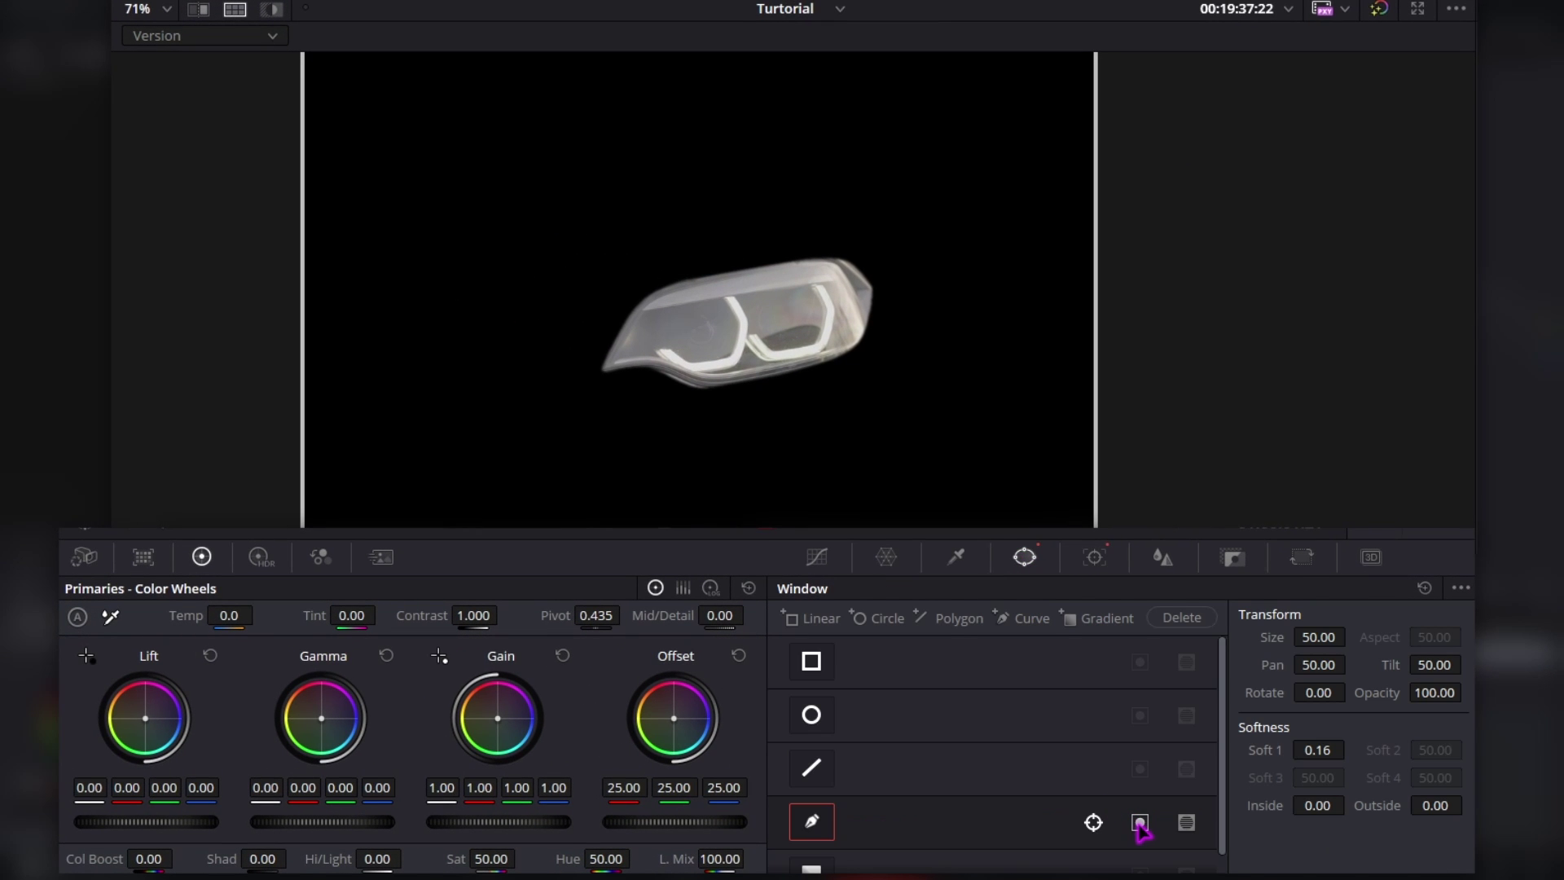
{"action": "left_click", "coordinate": [1141, 825]}
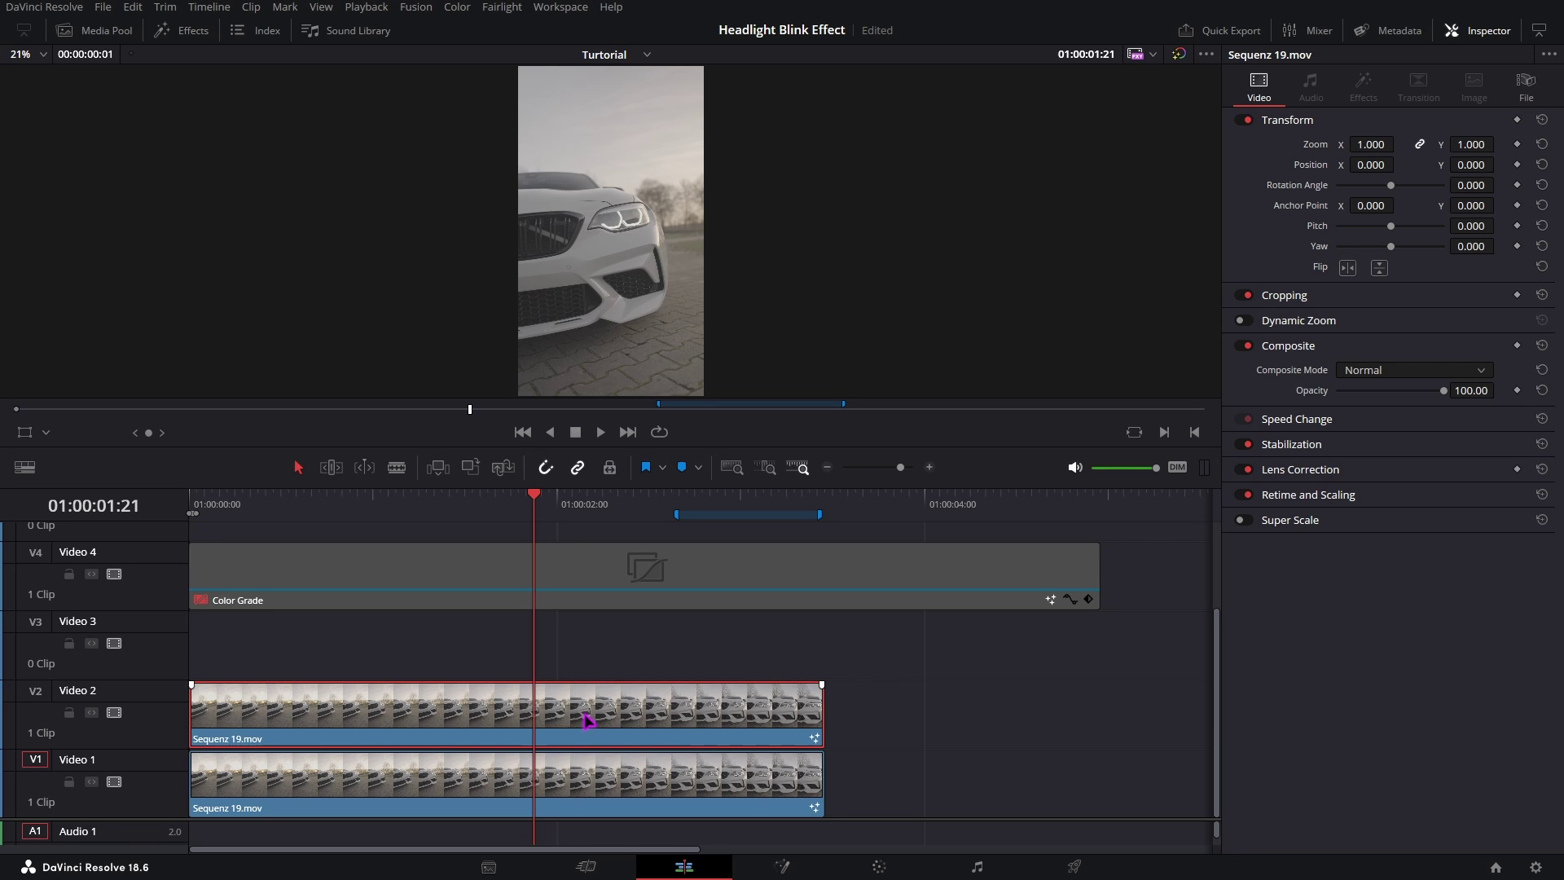
Inspect the headlight cutout on the edit timeline with the Video 1 clip disabled, and re-enable that clip at 01:00:02:16
{"action": "left_click_drag", "start_coordinate": [541, 504], "coordinate": [520, 500]}
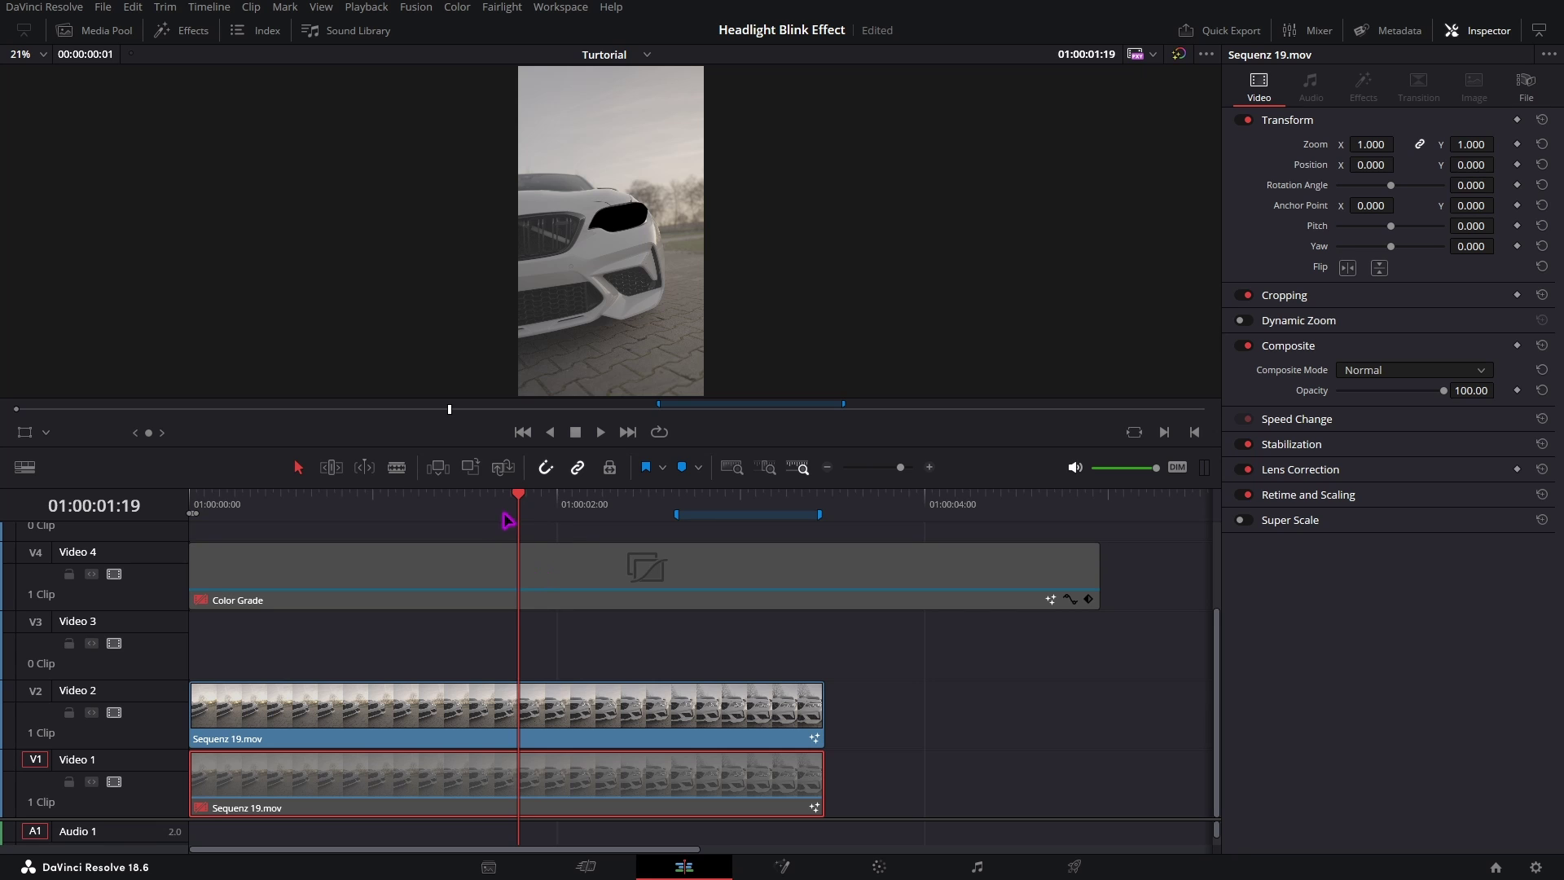
{"action": "mouse_move", "coordinate": [505, 511]}
{"action": "left_mouse_down"}
{"action": "mouse_move", "coordinate": [588, 506]}
{"action": "mouse_move", "coordinate": [534, 488]}
{"action": "mouse_move", "coordinate": [677, 546]}
{"action": "left_mouse_up"}
{"action": "key", "text": "d"}
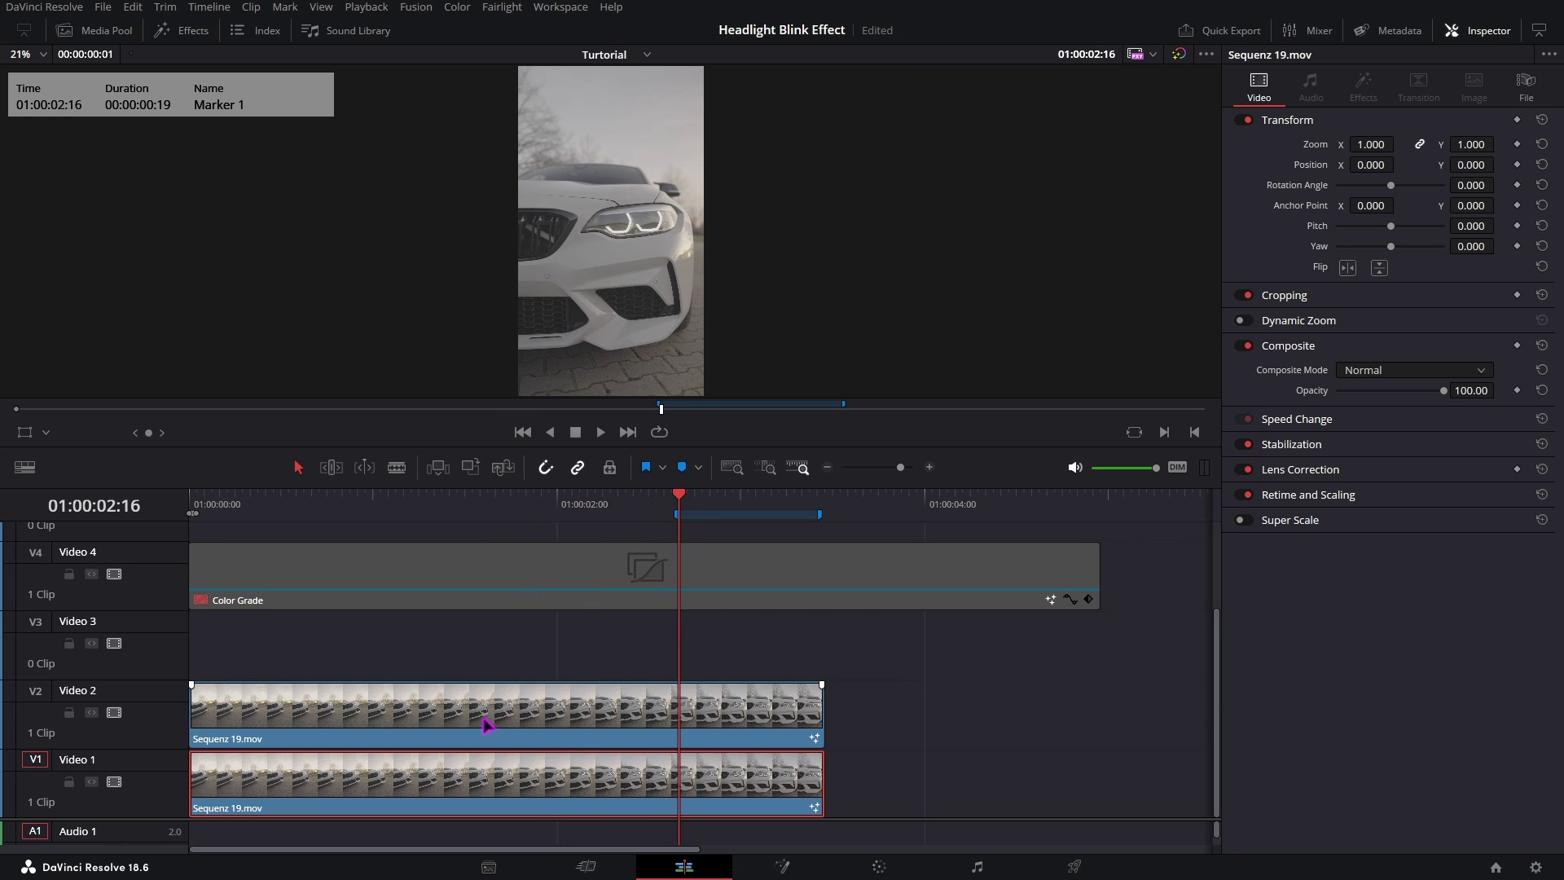
Convert the masked Video 2 clip to a Fusion clip and add a Background node to its composition
{"action": "right_click", "coordinate": [486, 717]}
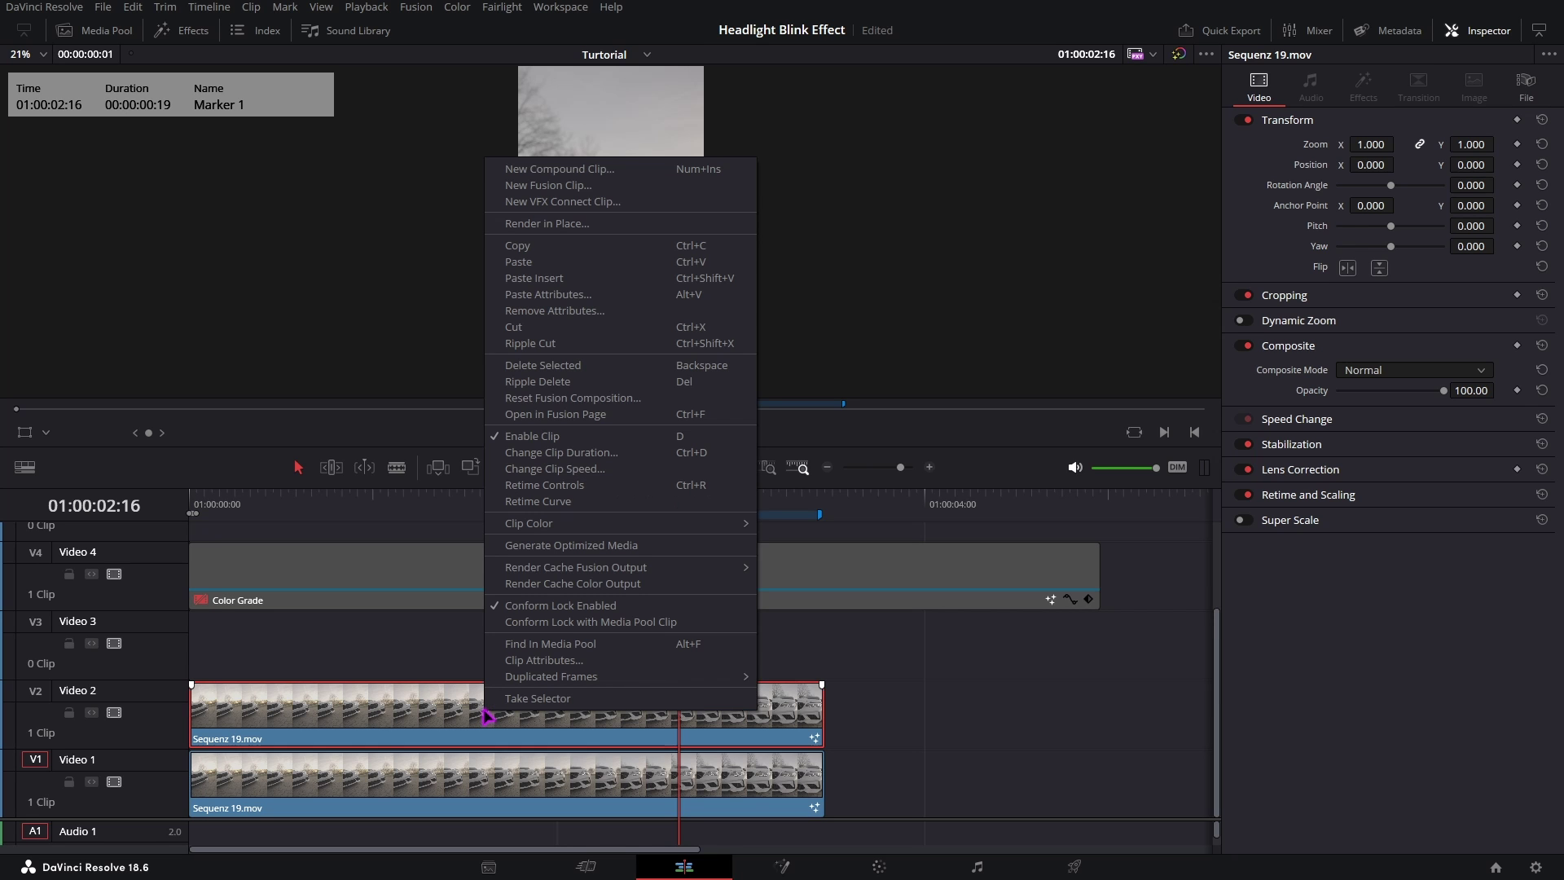
{"action": "left_click", "coordinate": [571, 143]}
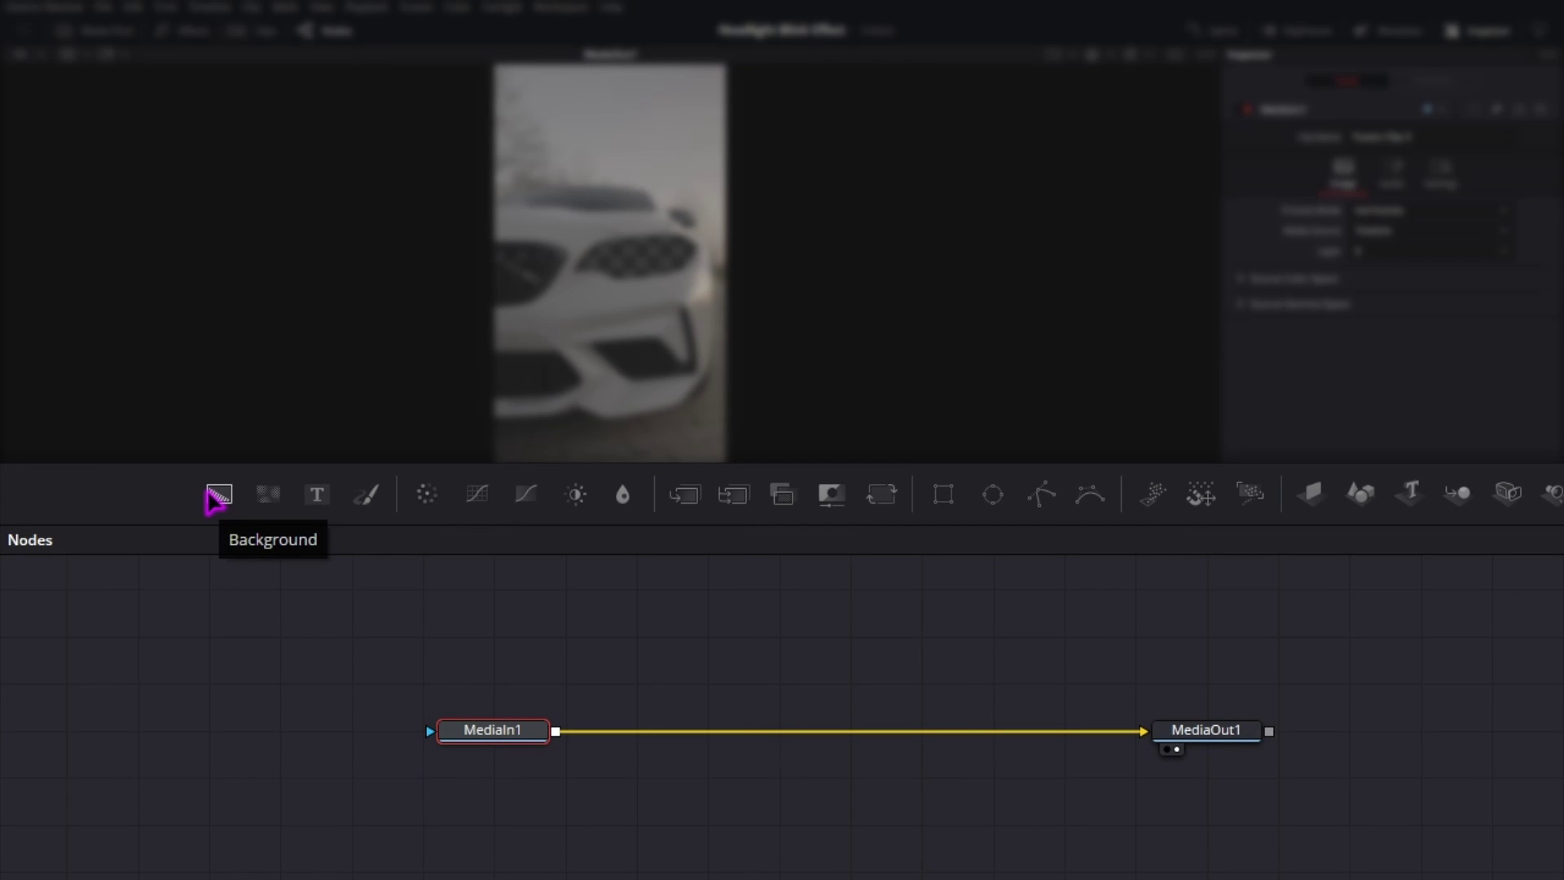
{"action": "left_click", "coordinate": [217, 495]}
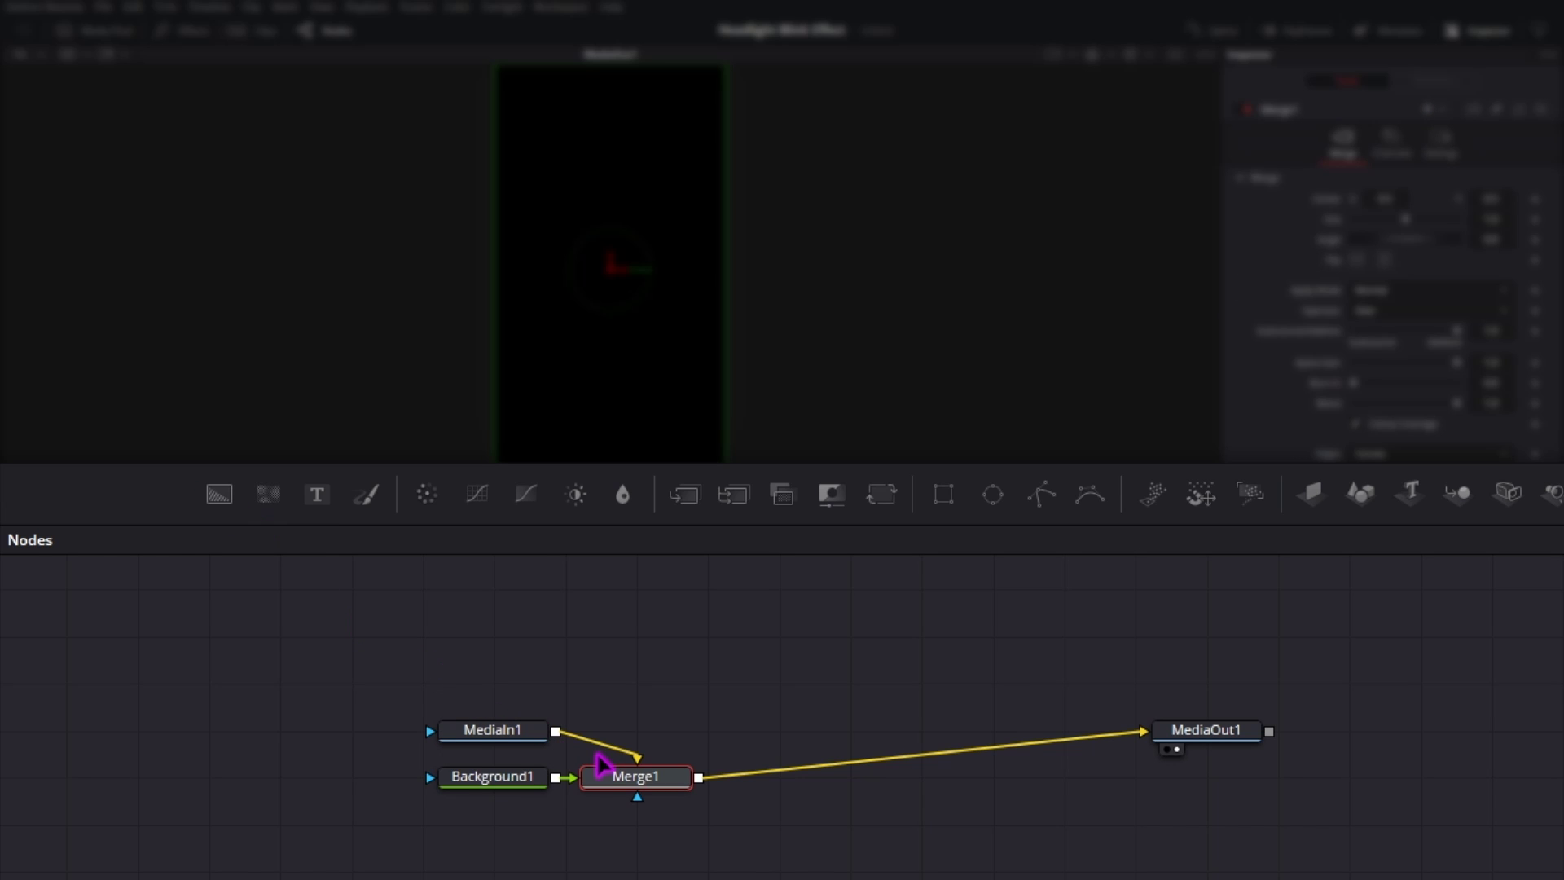
Arrange the Background node above Merge1 and swap the merge inputs so the car footage lies over the background
{"action": "mouse_move", "coordinate": [601, 785]}
{"action": "left_click_drag", "start_coordinate": [607, 782], "coordinate": [673, 738]}
{"action": "left_click_drag", "start_coordinate": [491, 785], "coordinate": [713, 614]}
{"action": "left_click", "coordinate": [765, 784]}
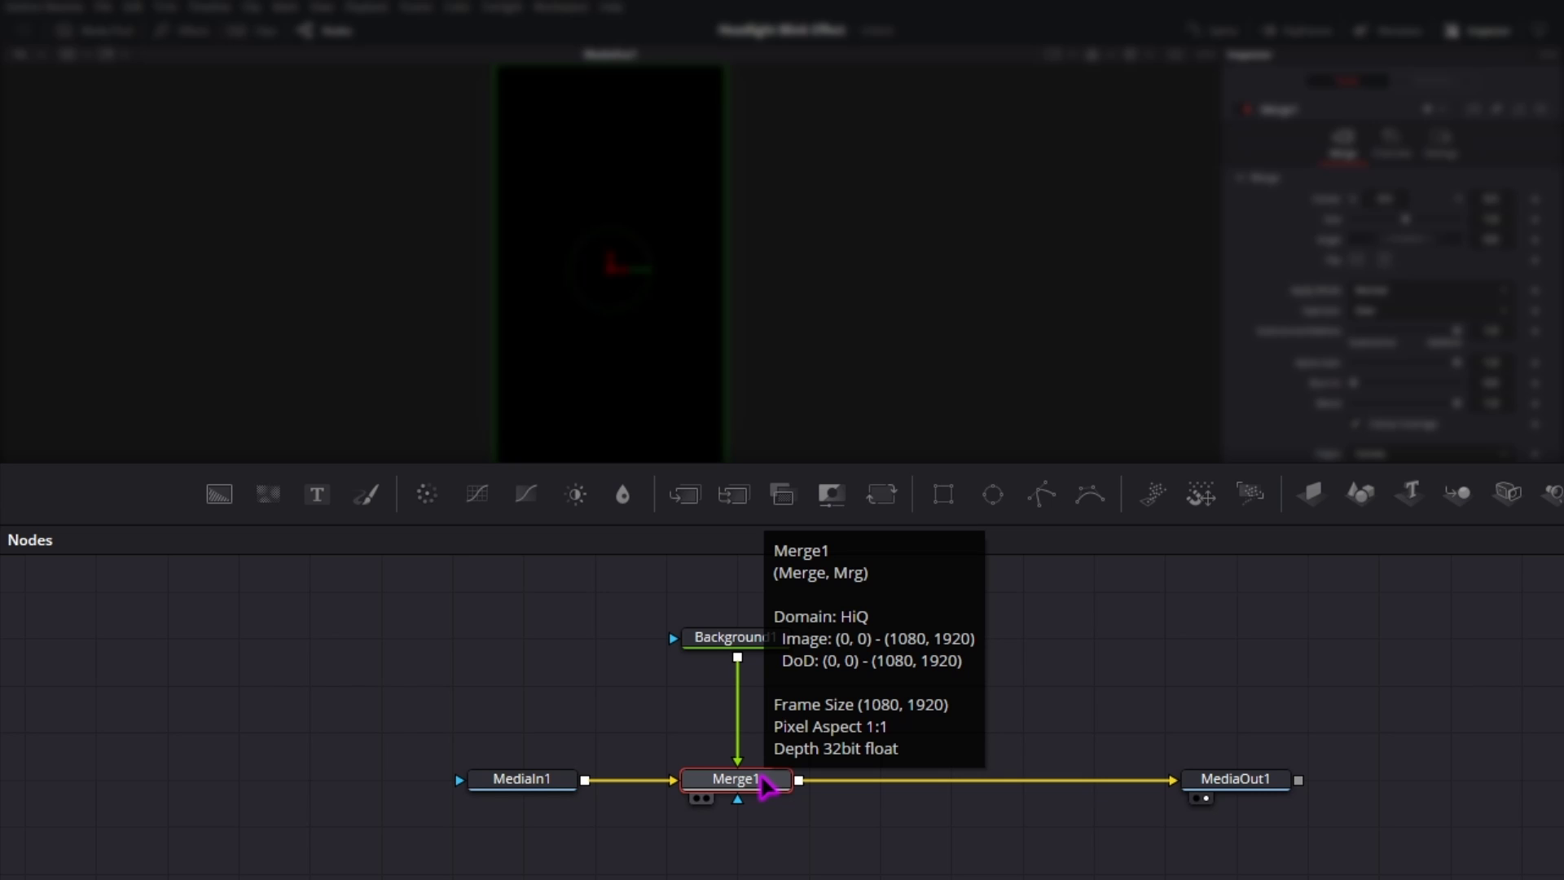
{"action": "key", "text": "ctrl+t"}
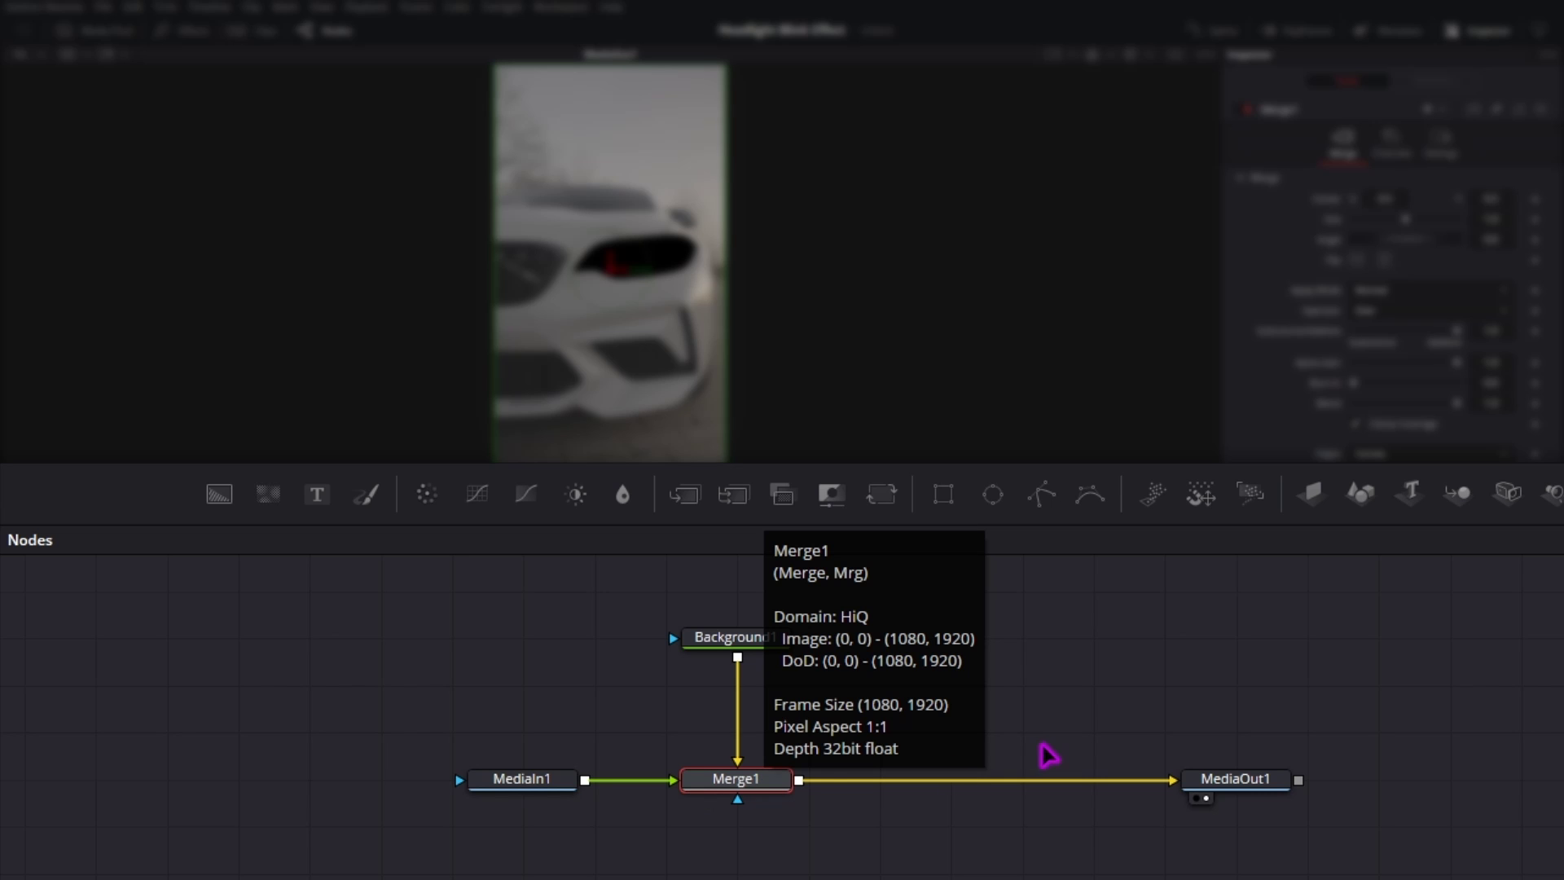
Insert a Transform node between Background1 and Merge1
{"action": "left_click", "coordinate": [781, 649]}
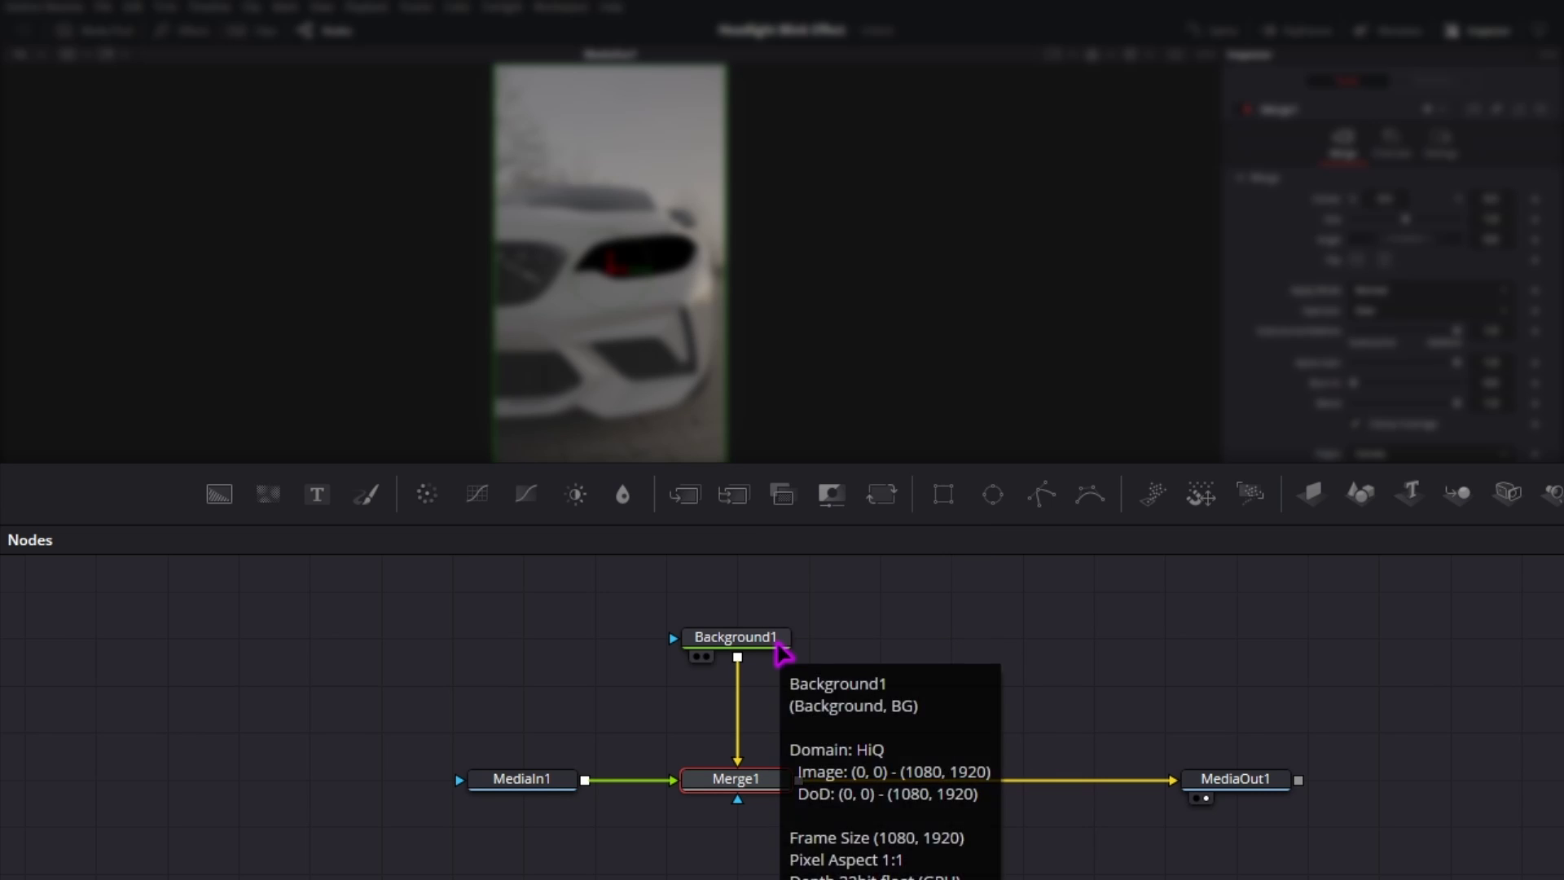
{"action": "left_click", "coordinate": [880, 496]}
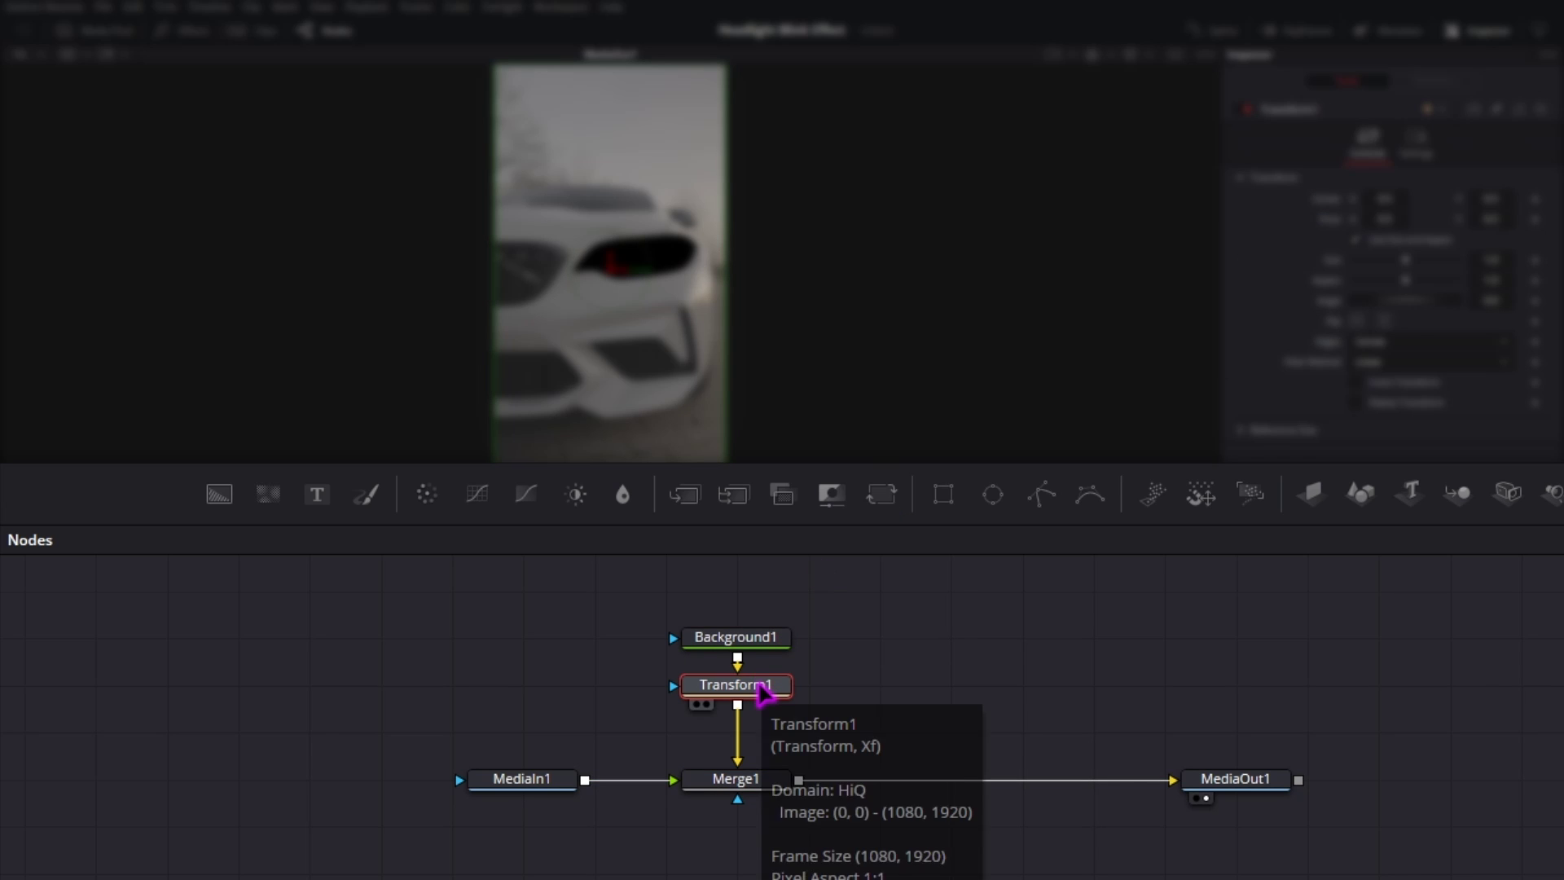
{"action": "mouse_move", "coordinate": [765, 687]}
{"action": "left_mouse_down"}
{"action": "mouse_move", "coordinate": [746, 716]}
{"action": "mouse_move", "coordinate": [786, 709]}
{"action": "mouse_move", "coordinate": [750, 698]}
{"action": "left_mouse_up"}
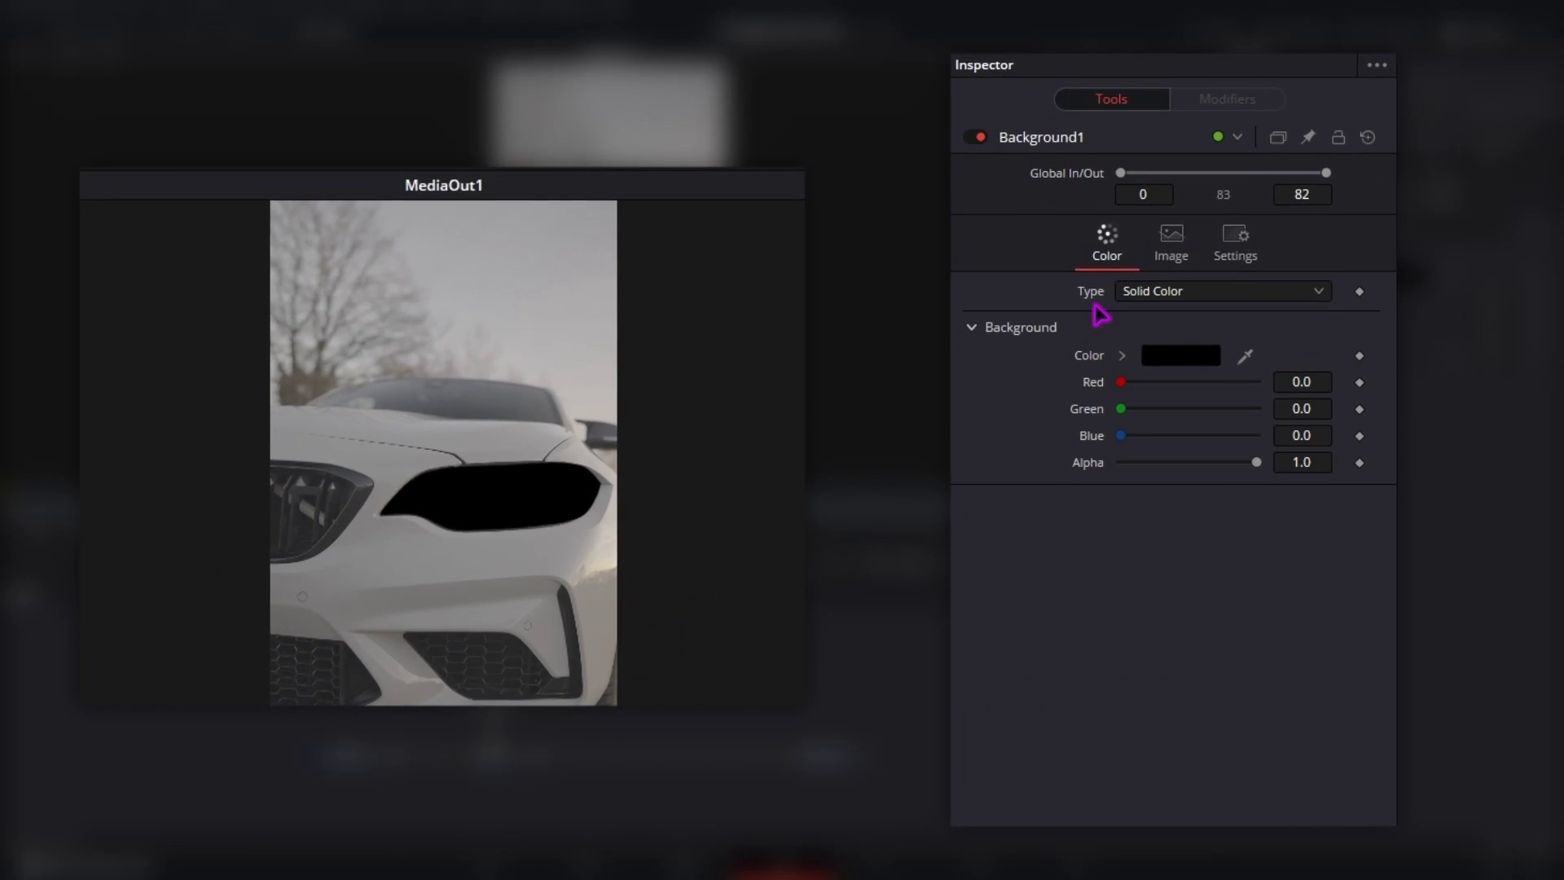
Set Background1's type to Gradient and sample the first stop's color from the car paint at the headlight's inner corner
{"action": "left_click", "coordinate": [1188, 292]}
{"action": "left_click", "coordinate": [1187, 412]}
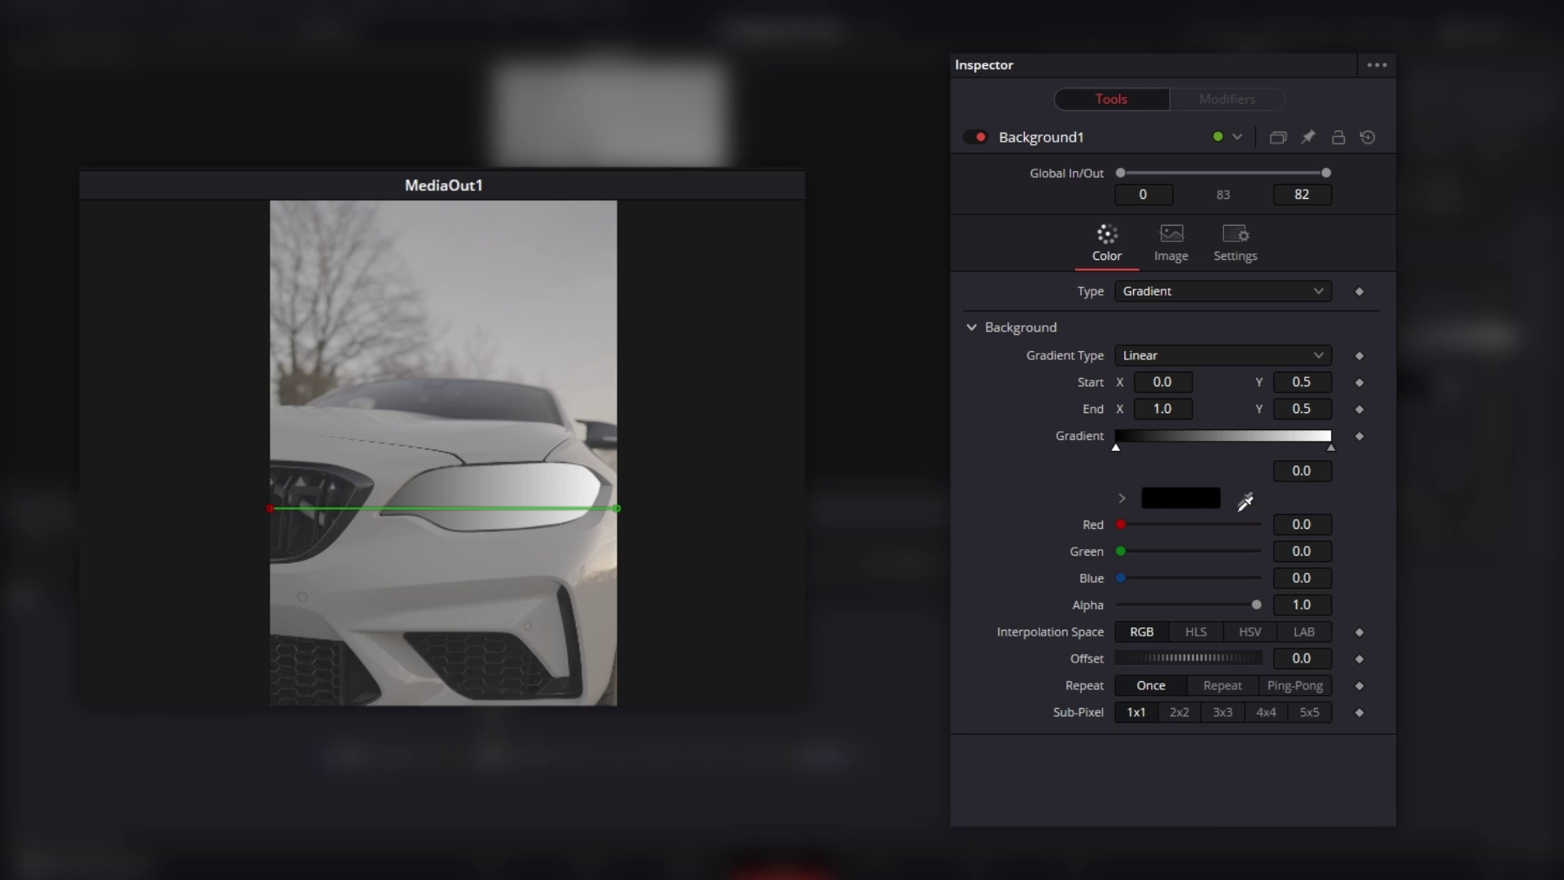
{"action": "left_click_drag", "start_coordinate": [1245, 499], "coordinate": [382, 509]}
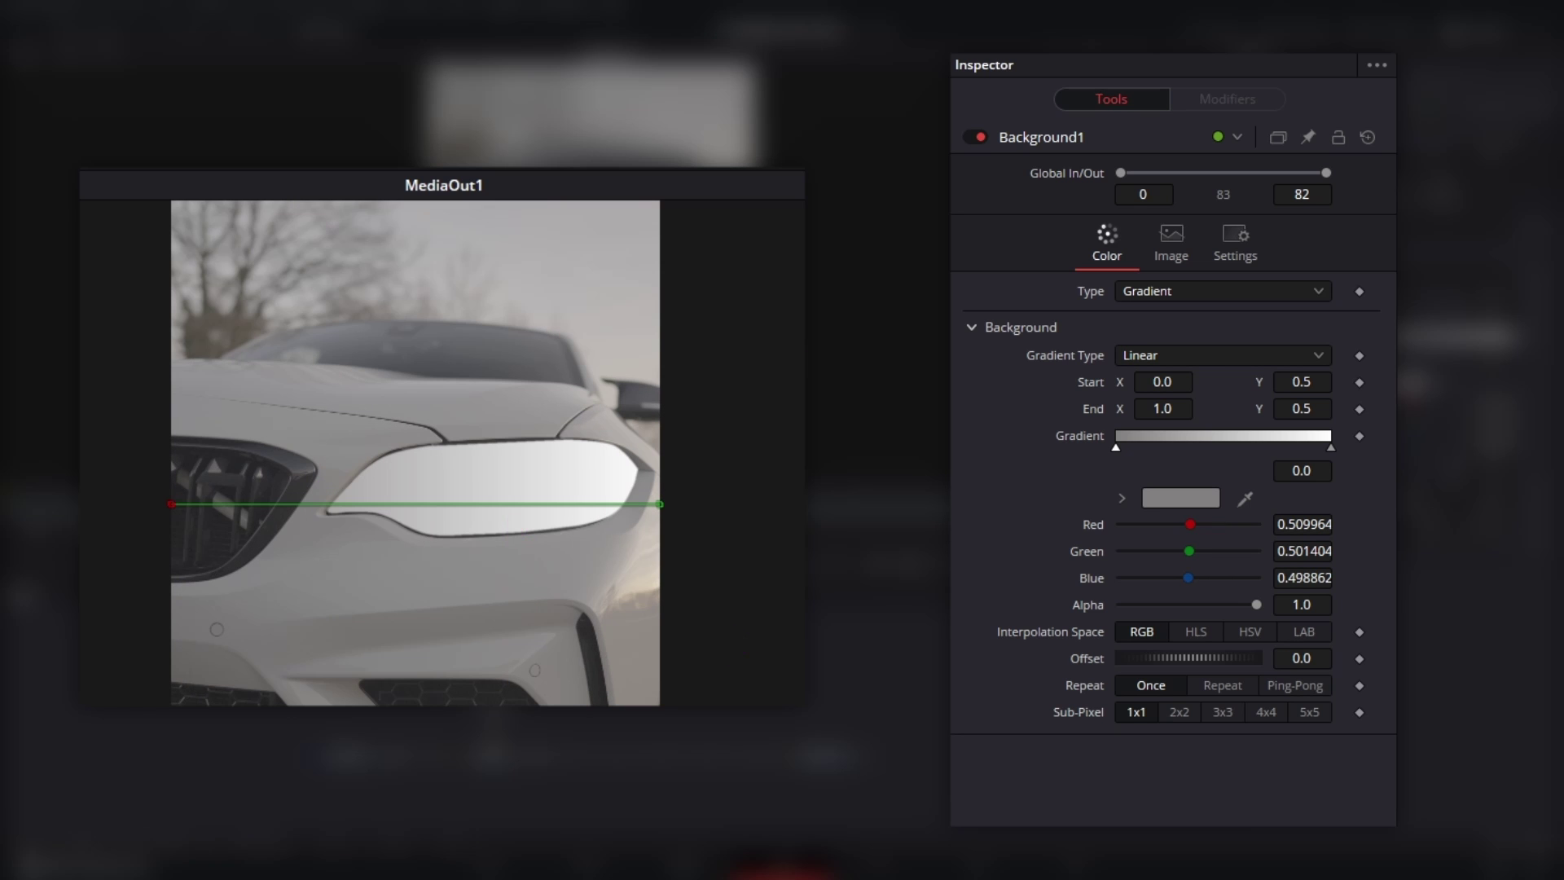
Add gradient stops at about 0.31 and 0.69, sampling their colors from the car paint along the headlight's upper edge
{"action": "left_click", "coordinate": [1186, 443]}
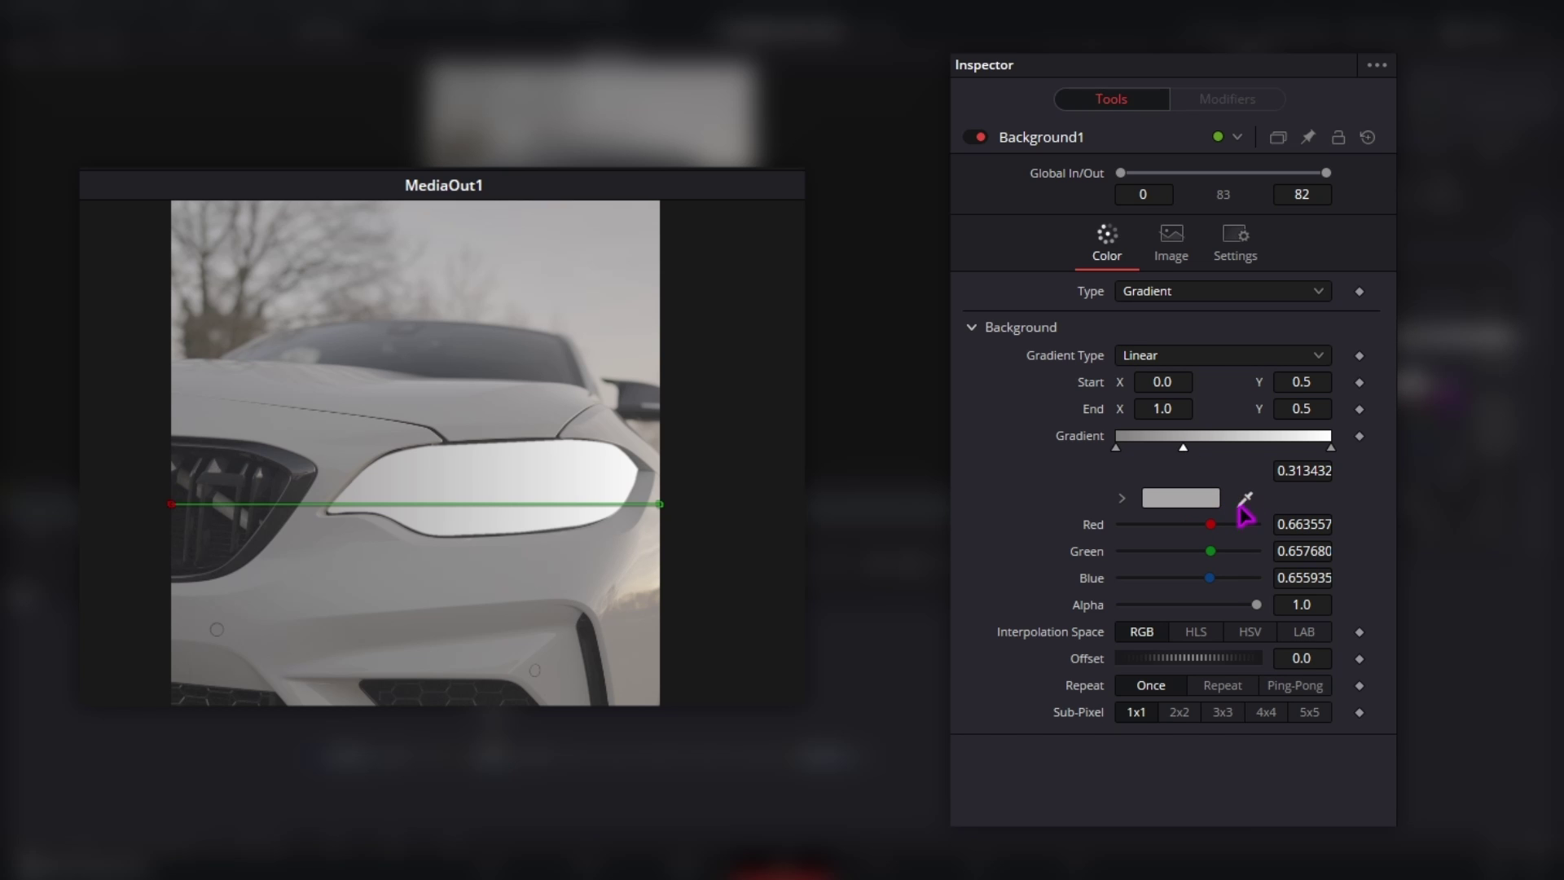
{"action": "left_click_drag", "start_coordinate": [1245, 497], "coordinate": [459, 445]}
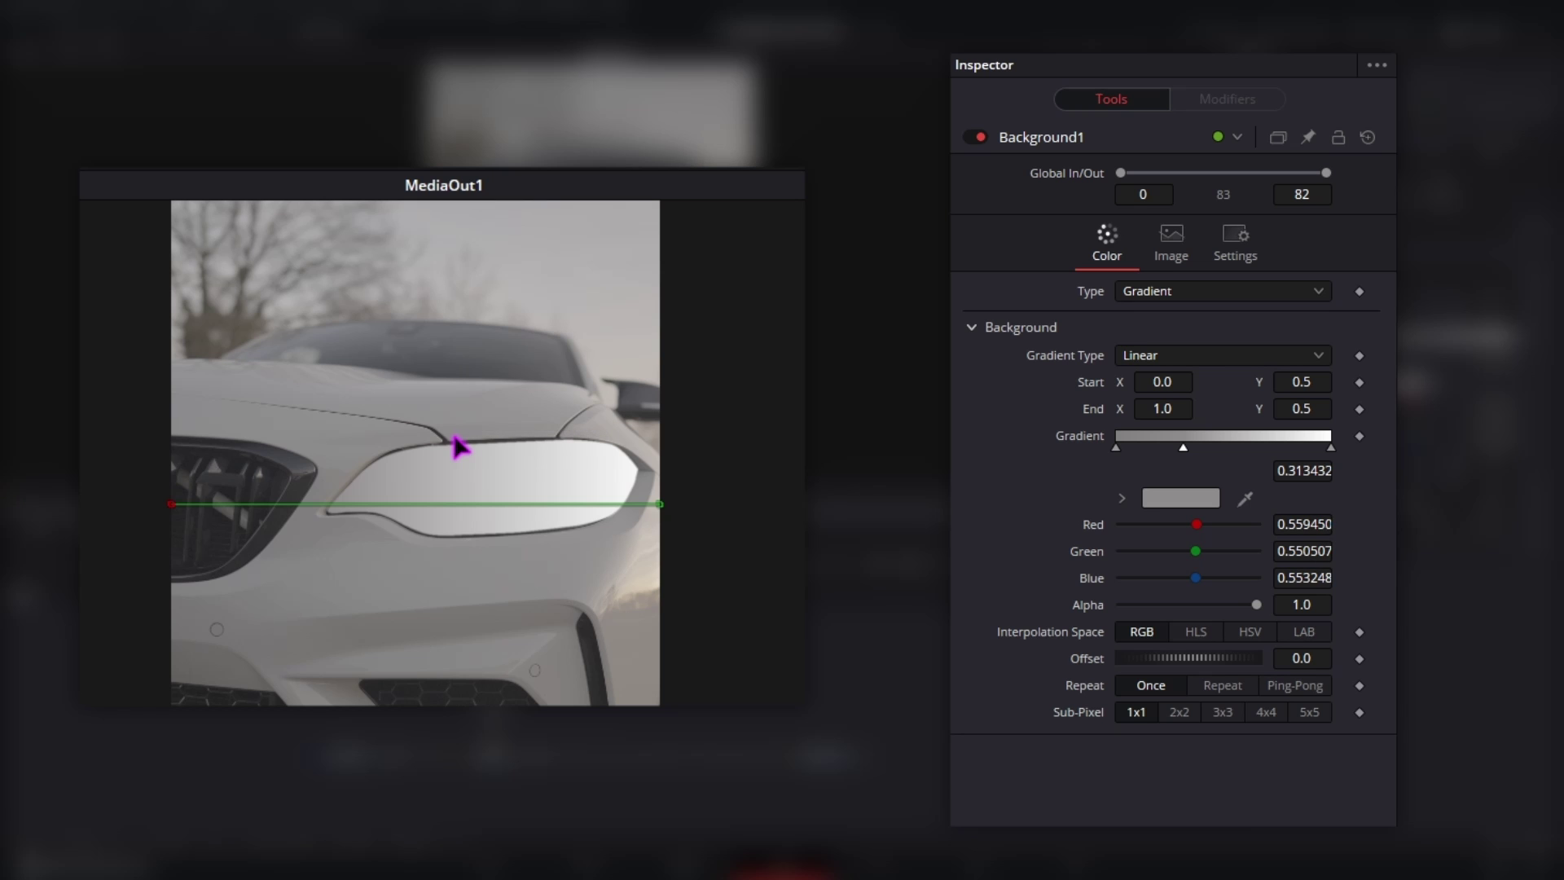
{"action": "left_click", "coordinate": [1264, 442]}
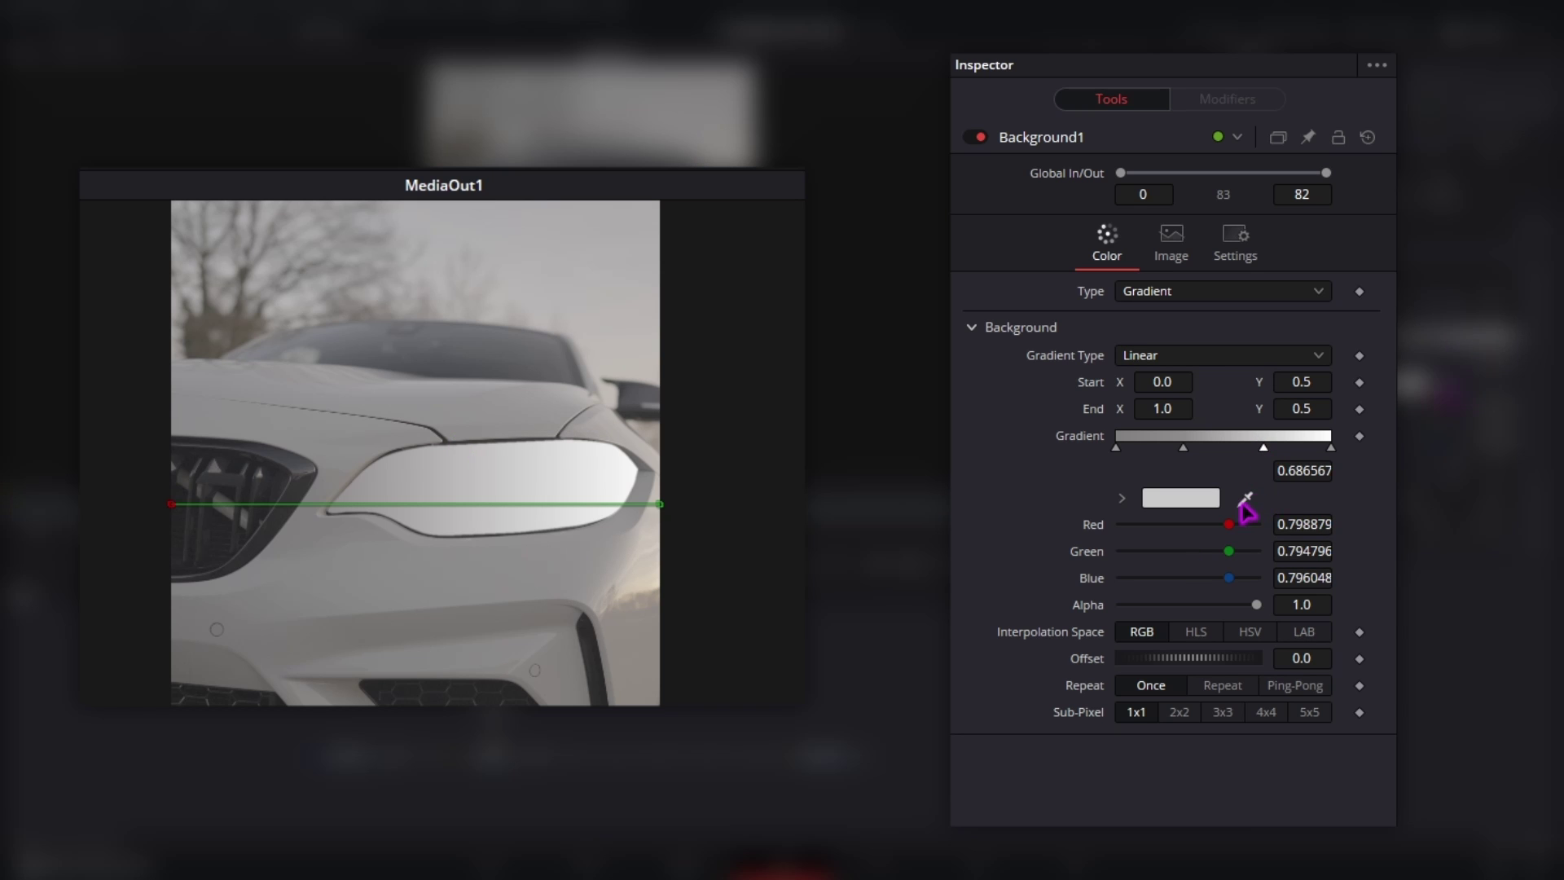
{"action": "left_click_drag", "start_coordinate": [709, 555], "coordinate": [552, 440]}
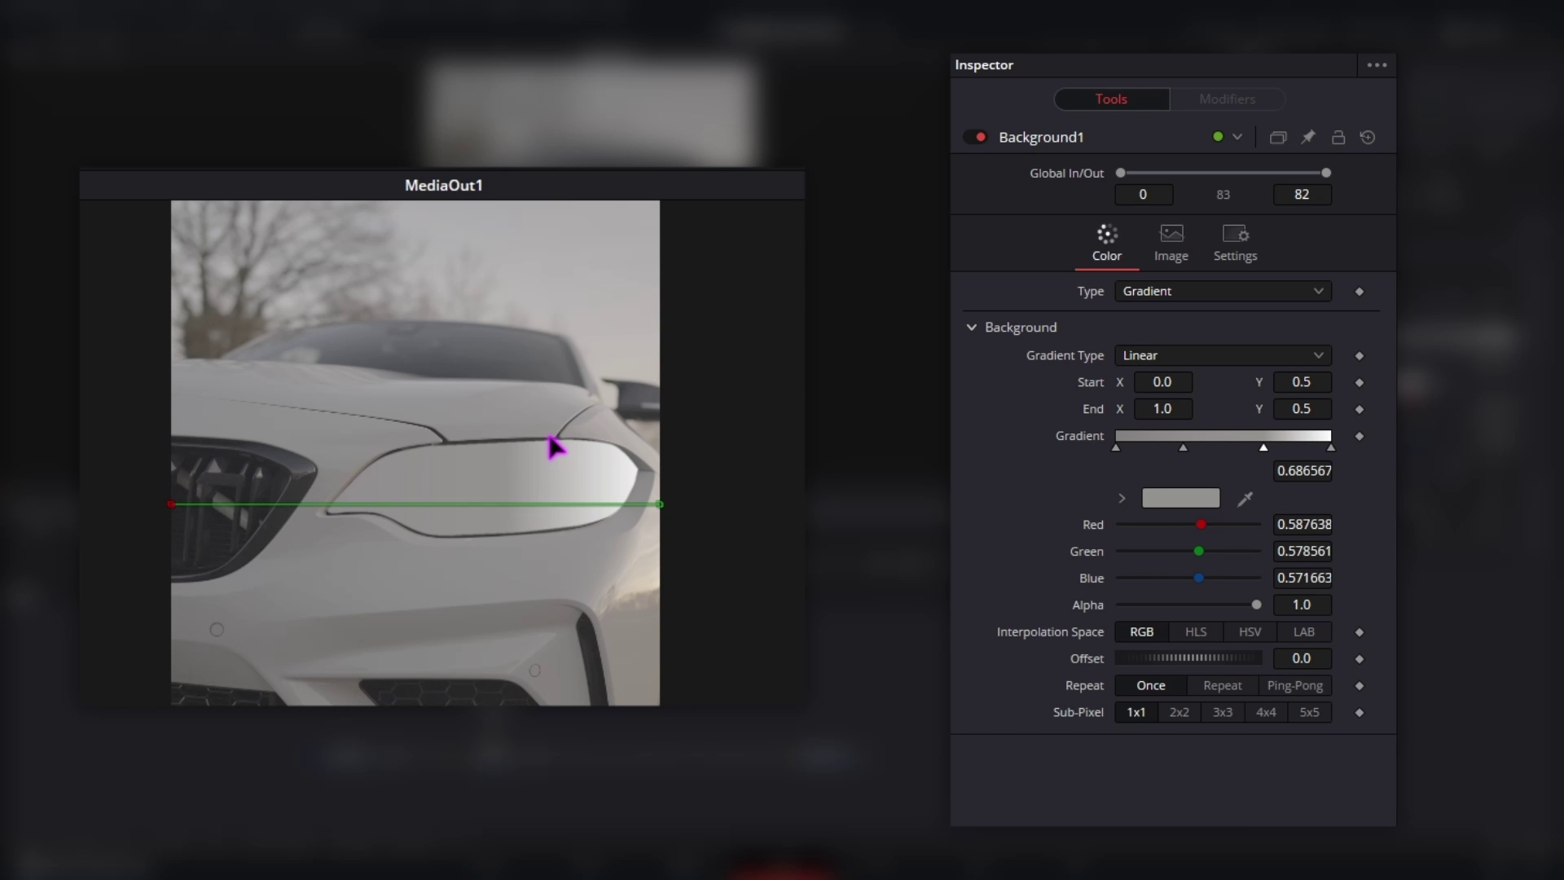
Sample the last gradient stop's color from the car paint at the headlight's outer edge
{"action": "left_click", "coordinate": [1331, 448]}
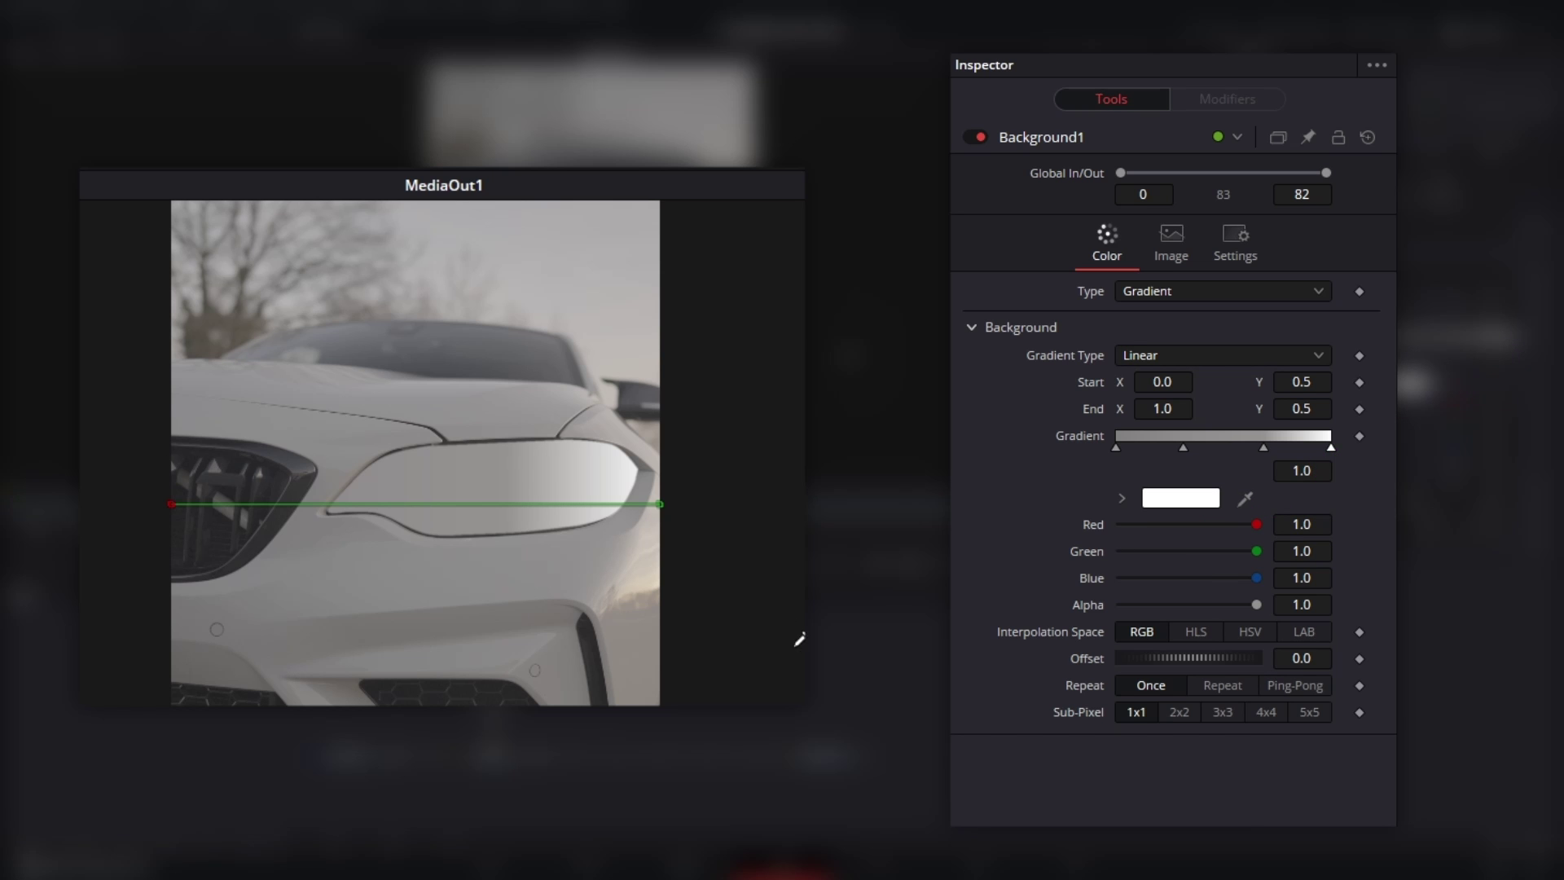
{"action": "left_click_drag", "start_coordinate": [678, 540], "coordinate": [656, 497]}
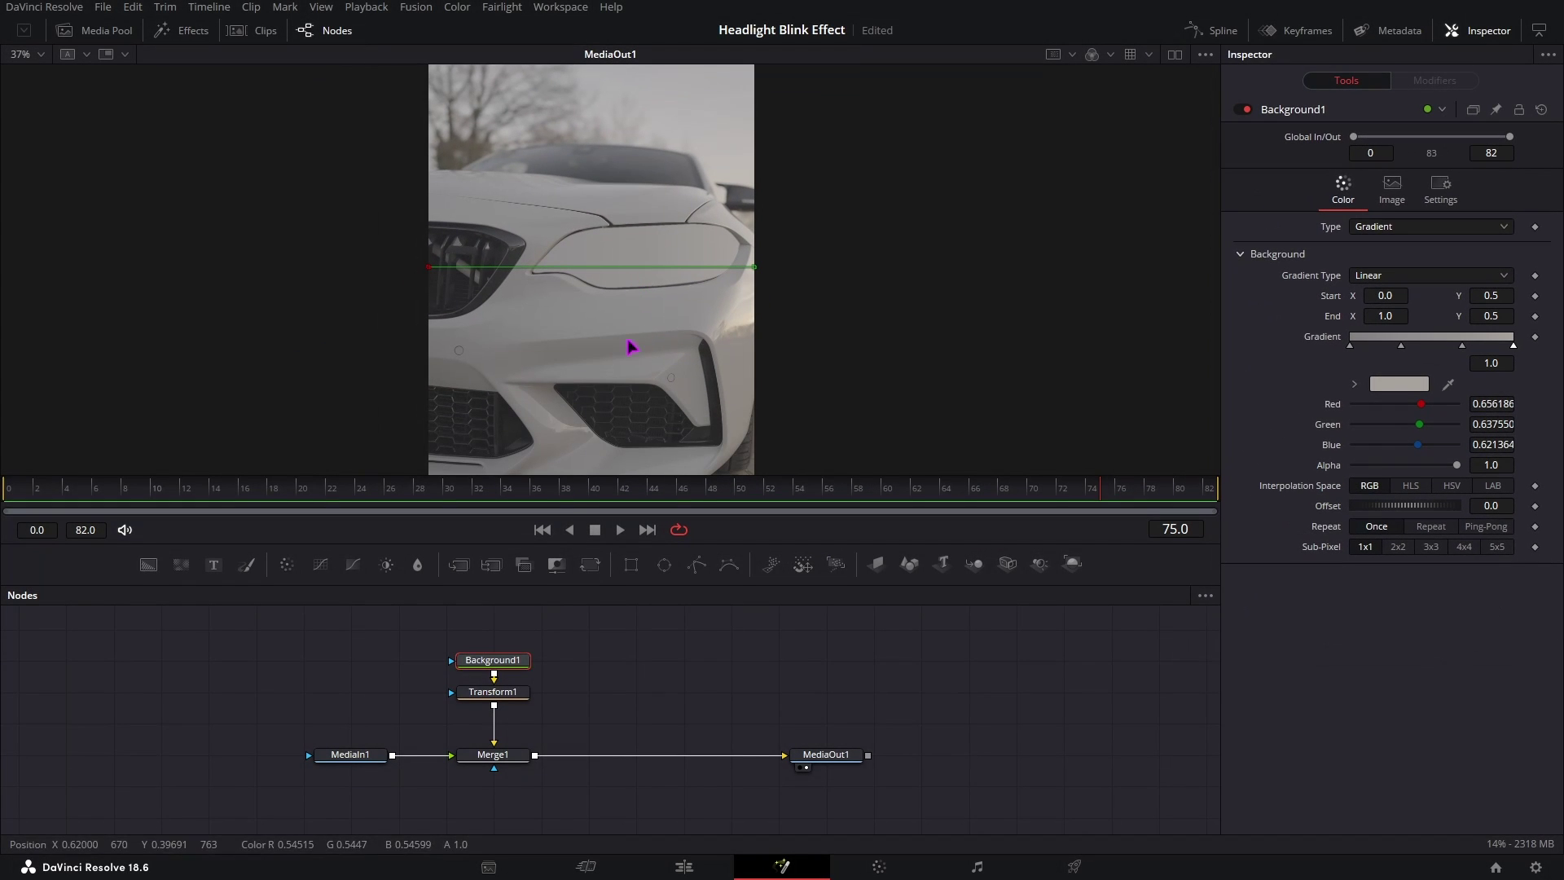
Keyframe Transform1's Center Y at 0.945 to cover the headlight and at 1.263 on frame 80 to uncover it
{"action": "left_click", "coordinate": [505, 698]}
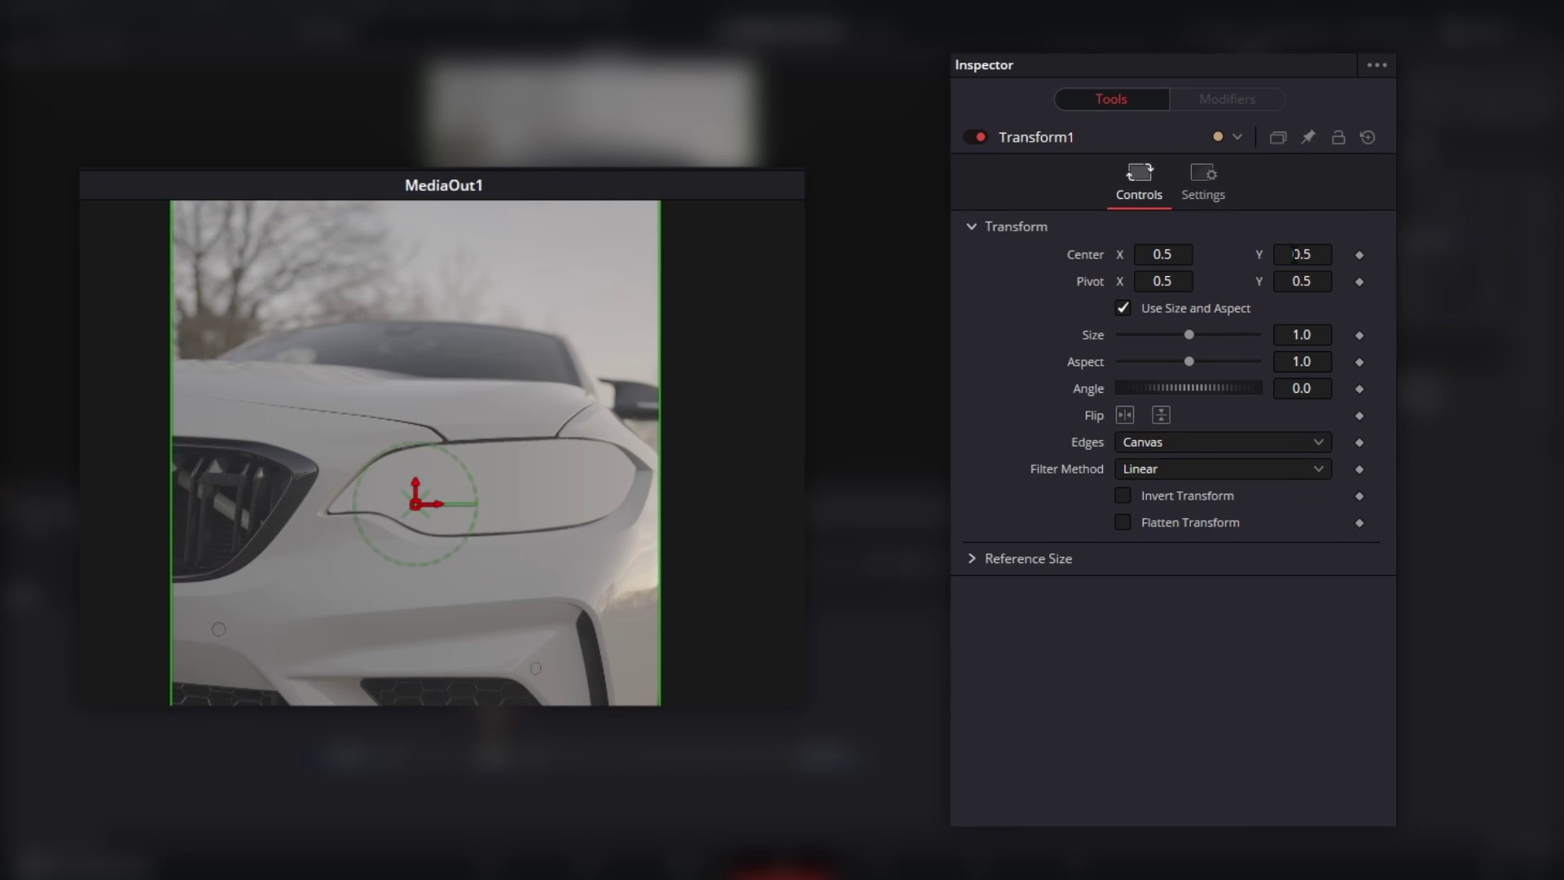
{"action": "left_click_drag", "start_coordinate": [1294, 254], "coordinate": [1474, 254]}
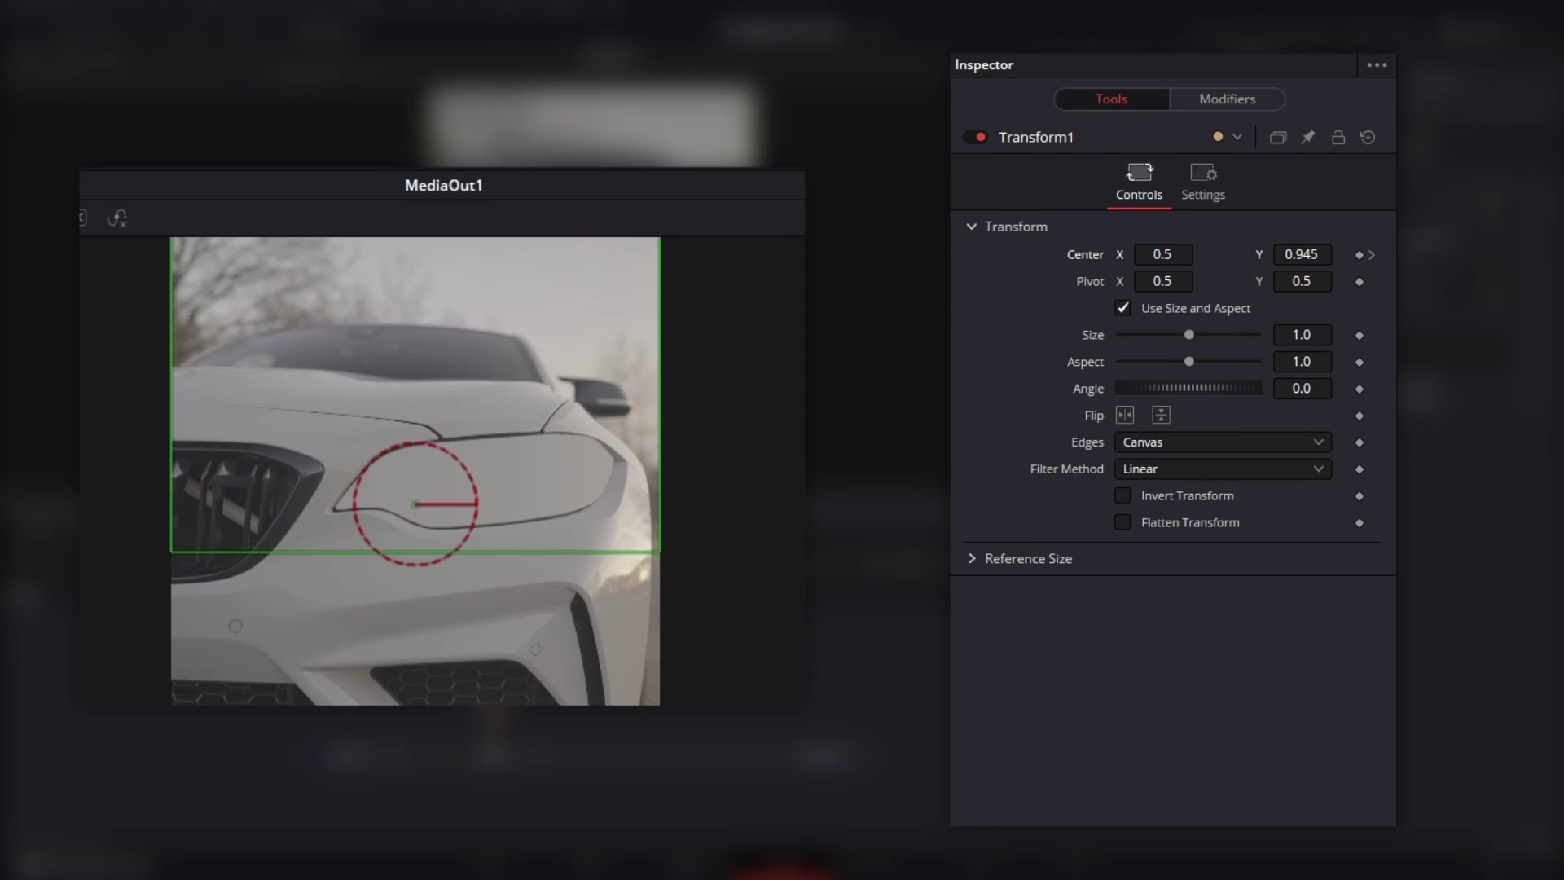
{"action": "left_click_drag", "start_coordinate": [1302, 255], "coordinate": [1362, 255]}
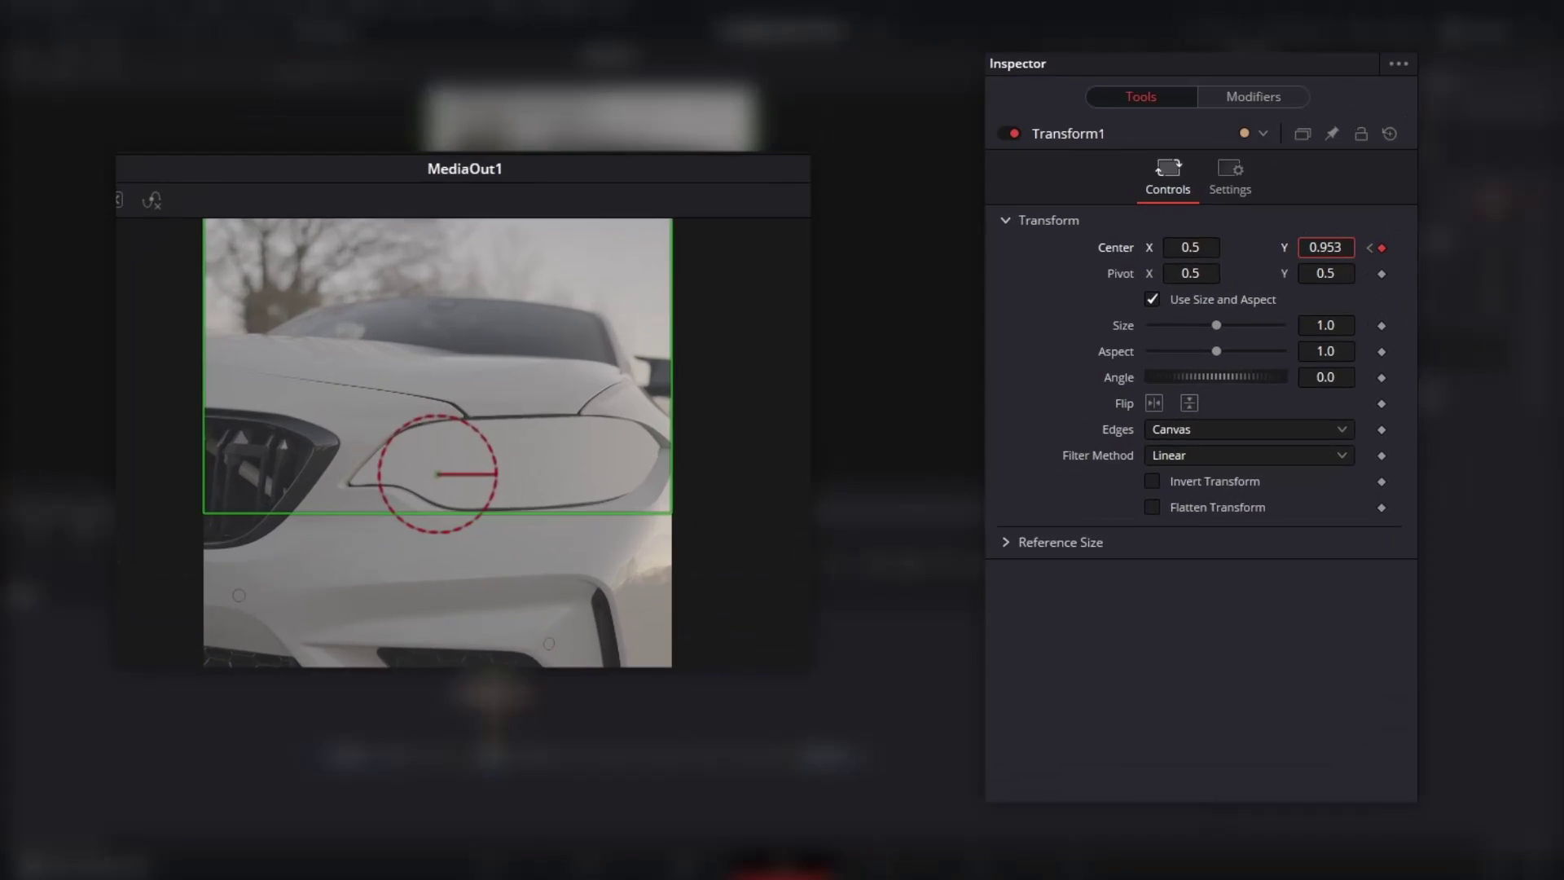
{"action": "left_click_drag", "start_coordinate": [1326, 248], "coordinate": [1394, 247]}
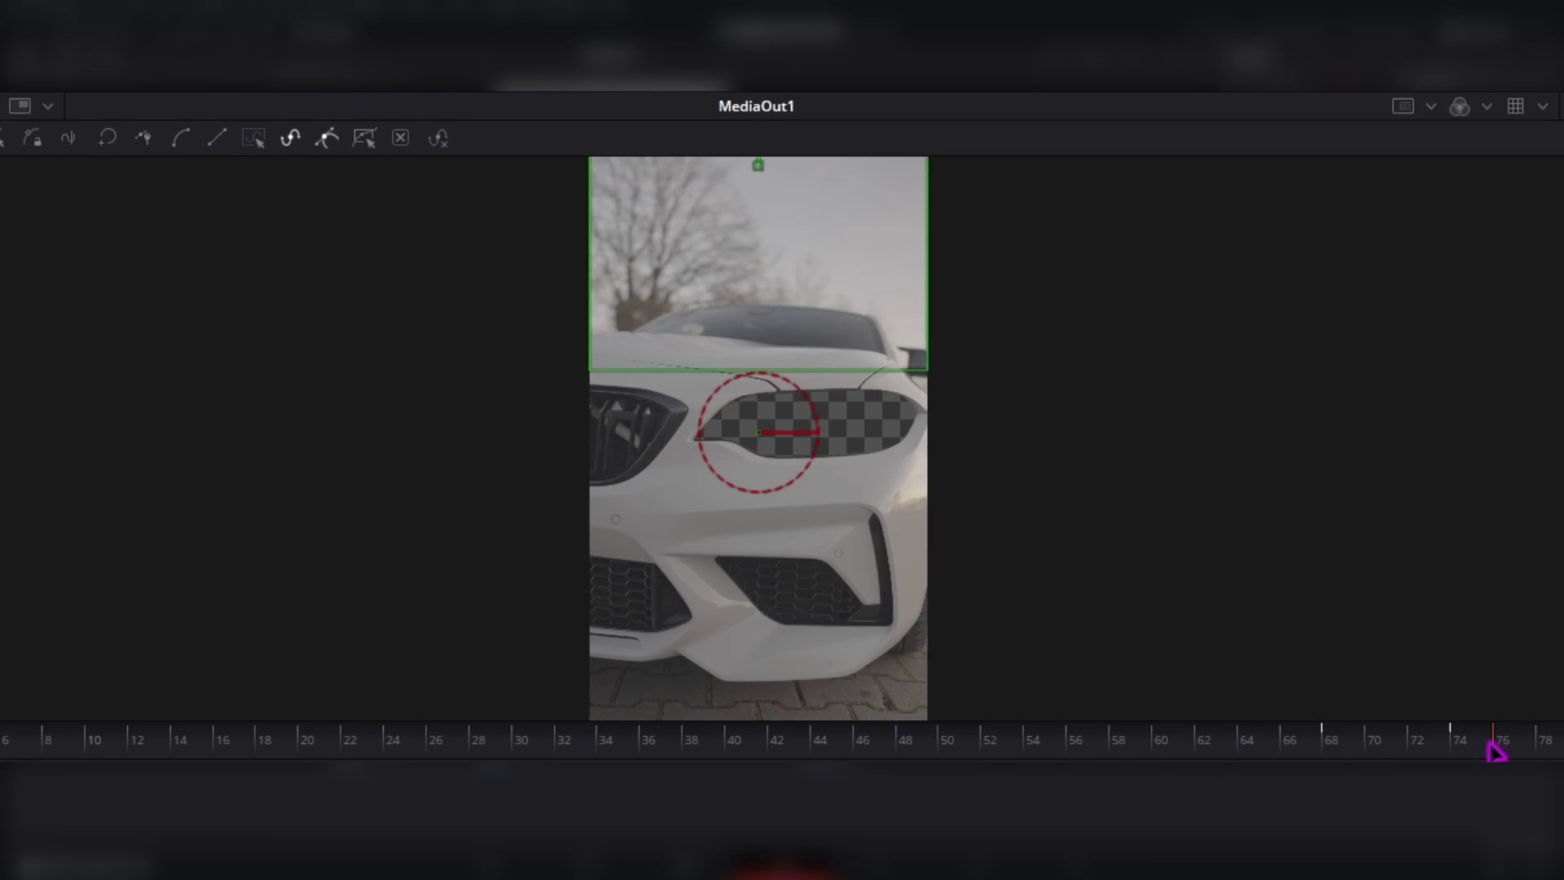
Scrub back and forth through the composition to review the gradient cover's movement over the headlight
{"action": "left_click_drag", "start_coordinate": [1190, 512], "coordinate": [558, 498]}
{"action": "left_click_drag", "start_coordinate": [668, 751], "coordinate": [4, 758]}
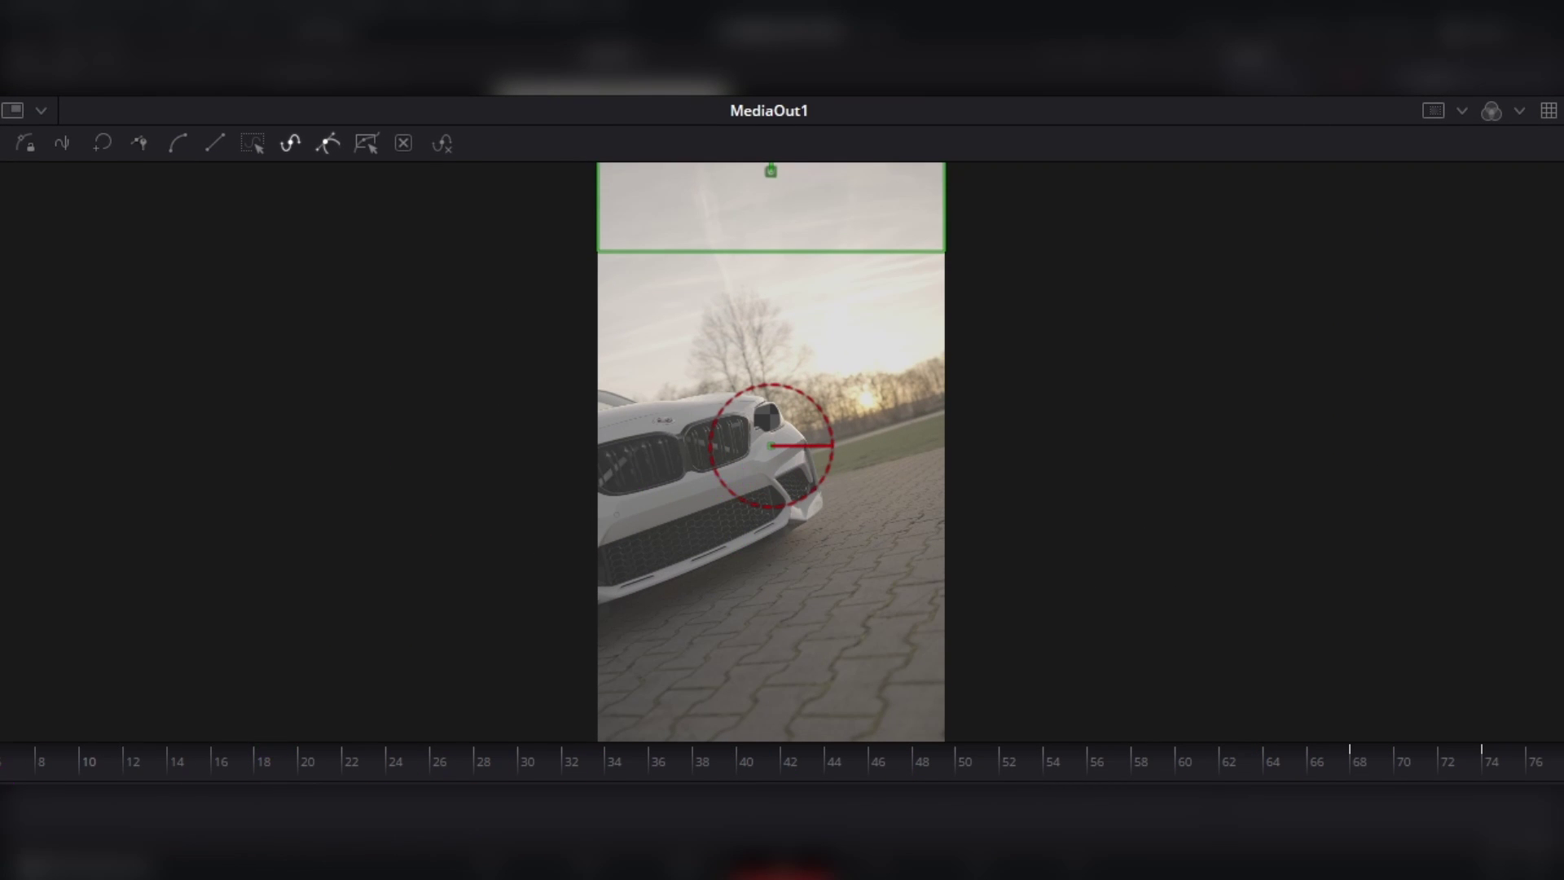
{"action": "left_click_drag", "start_coordinate": [4, 758], "coordinate": [1069, 746]}
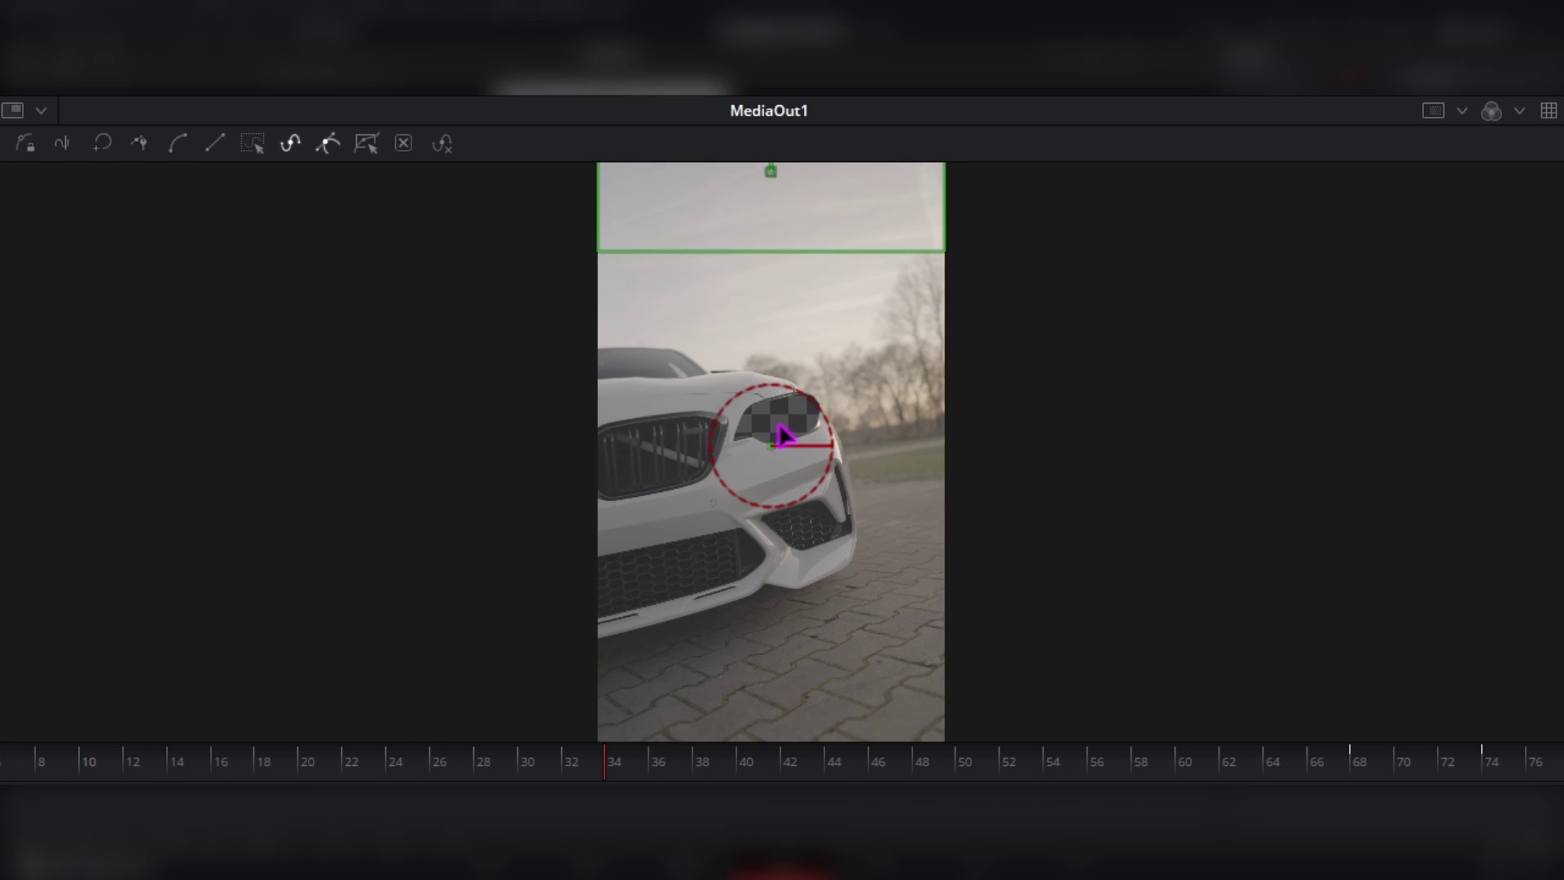
{"action": "left_click_drag", "start_coordinate": [721, 770], "coordinate": [1353, 766]}
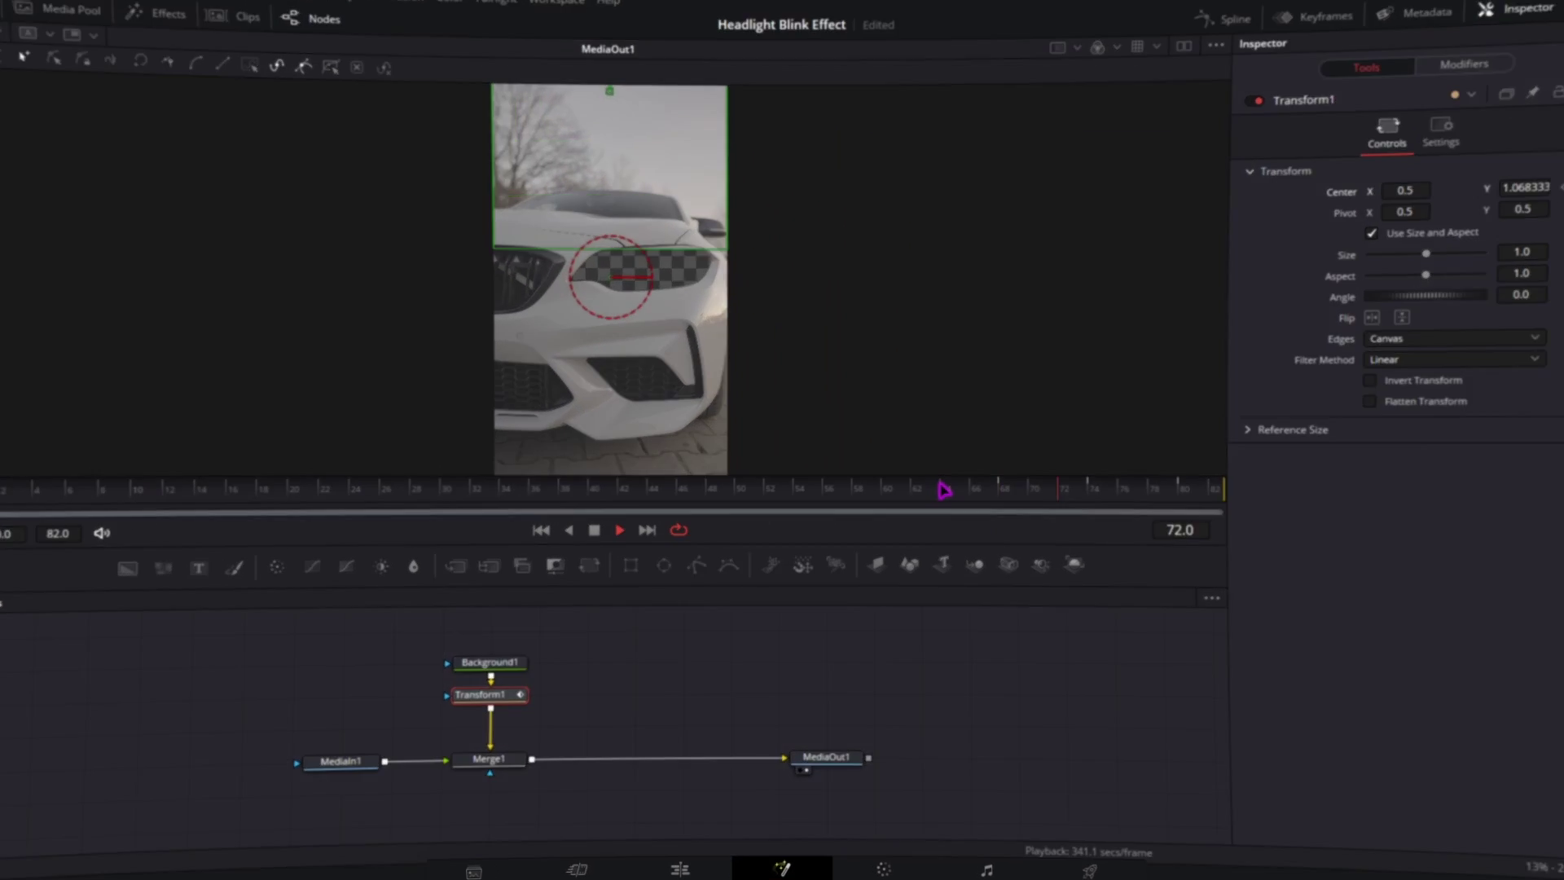
Return to the Edit page and play the timeline from the start to review the headlight blink
{"action": "left_click", "coordinate": [638, 835]}
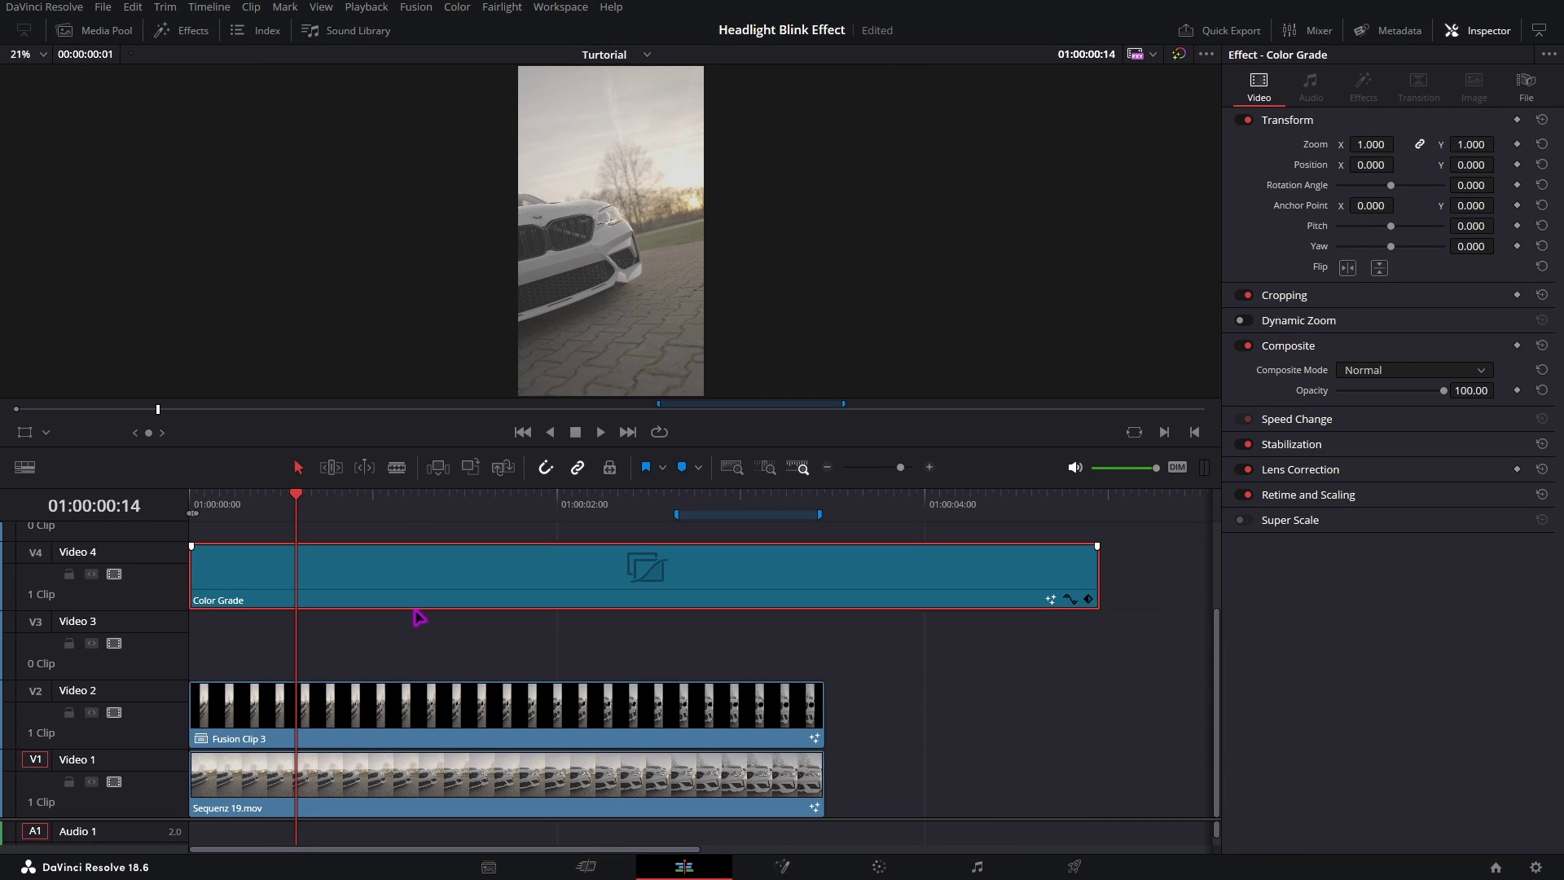
{"action": "left_click_drag", "start_coordinate": [296, 503], "coordinate": [130, 502]}
{"action": "key", "text": "space"}
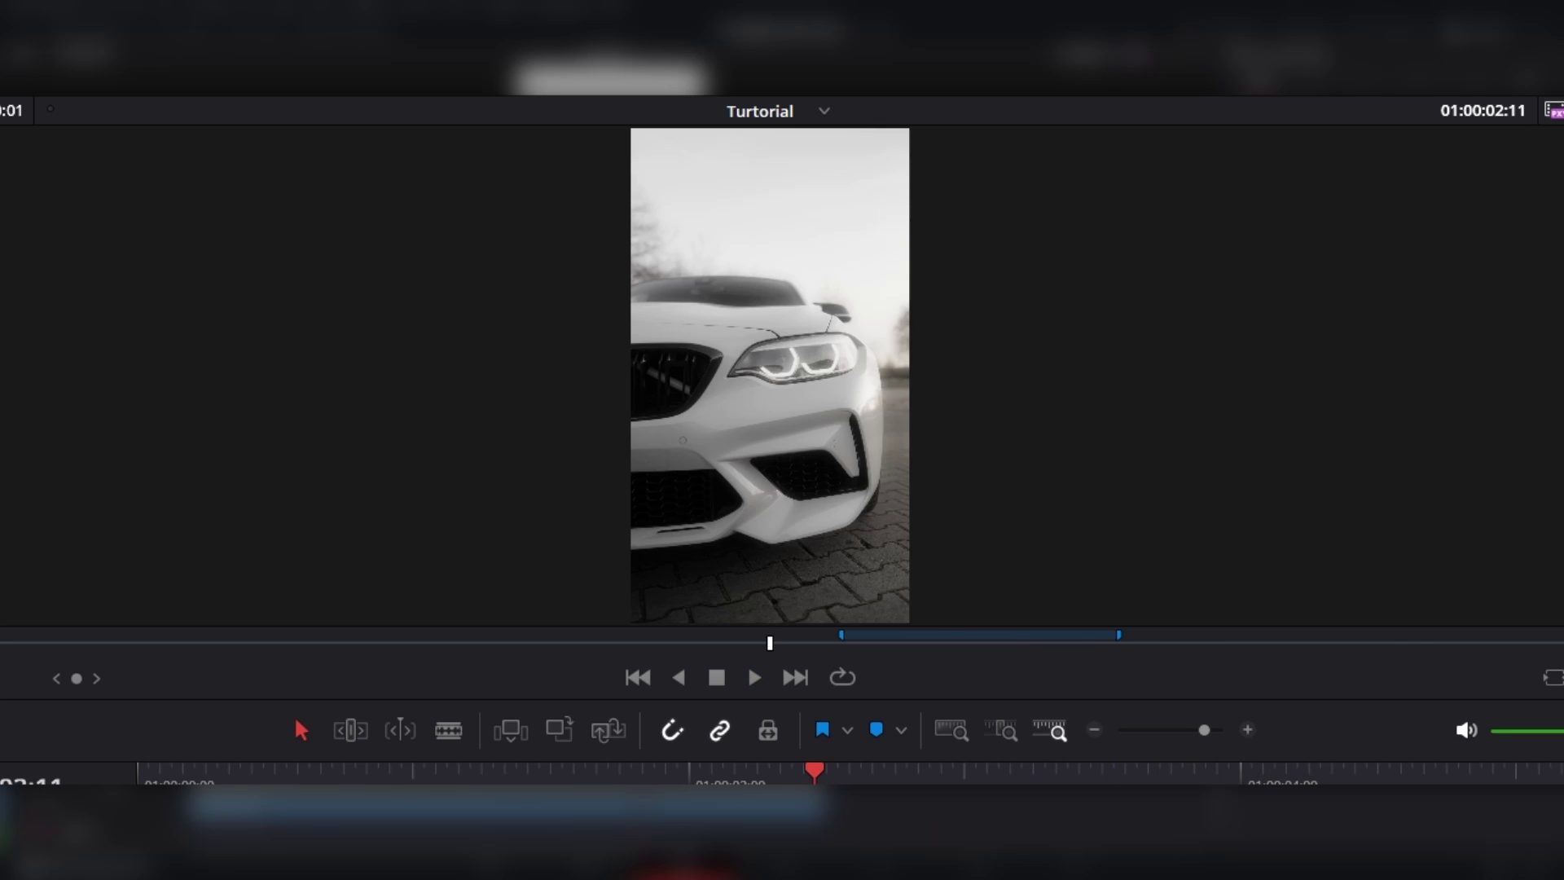
{"action": "key", "text": "space"}
{"action": "left_click", "coordinate": [816, 776]}
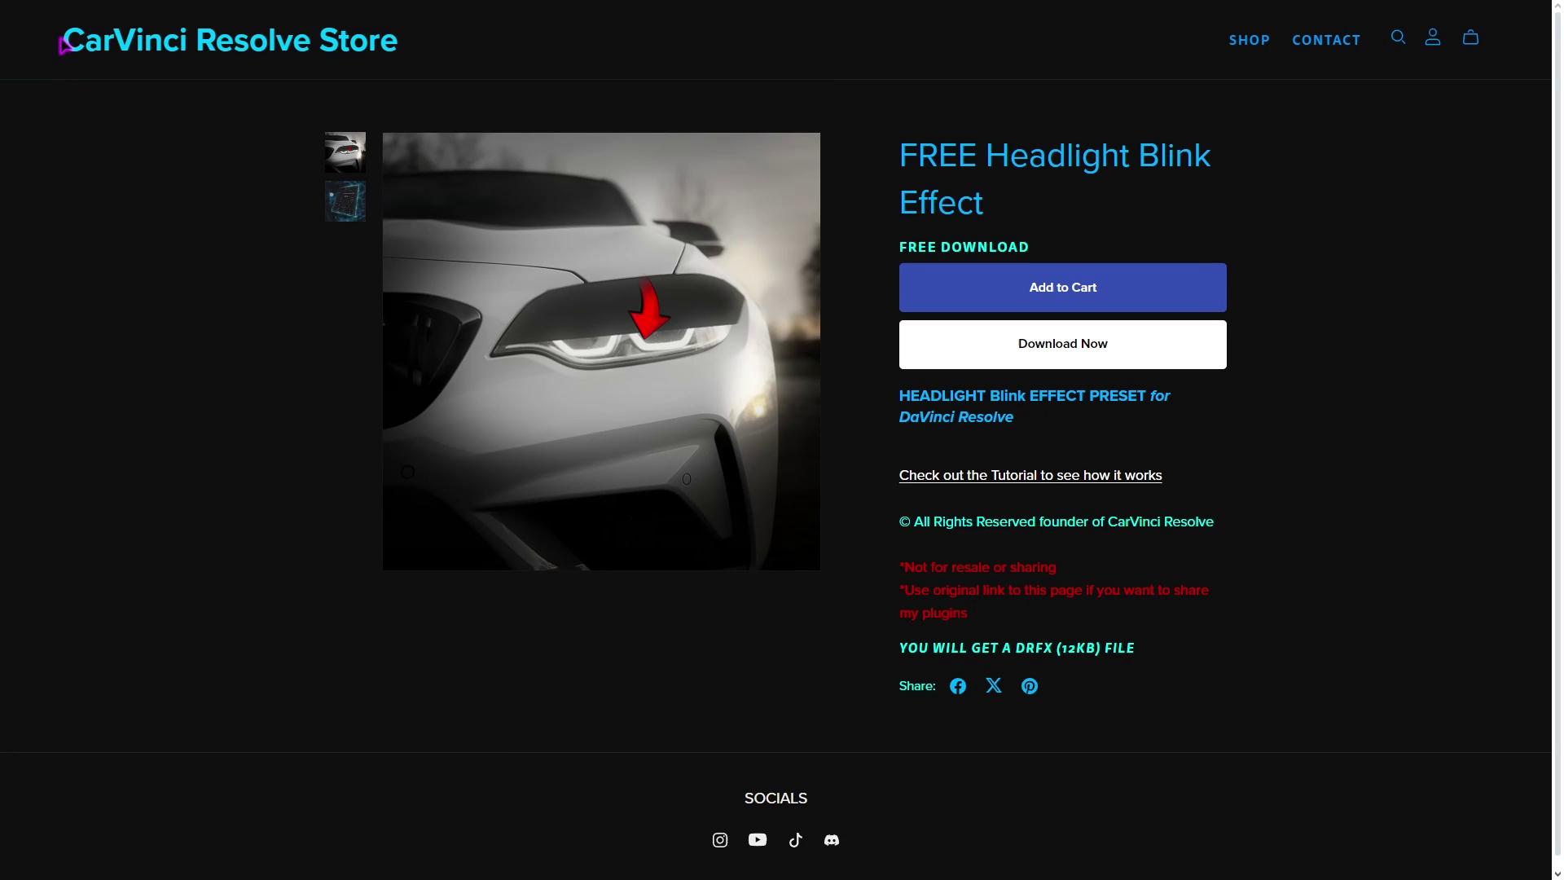
Switch to the CarVinci Resolve Store website, download the free Headlight Blink Effect preset and open the downloaded file to install it
{"action": "left_click_drag", "start_coordinate": [64, 41], "coordinate": [410, 62]}
{"action": "left_click", "coordinate": [313, 258]}
{"action": "left_click", "coordinate": [356, 206]}
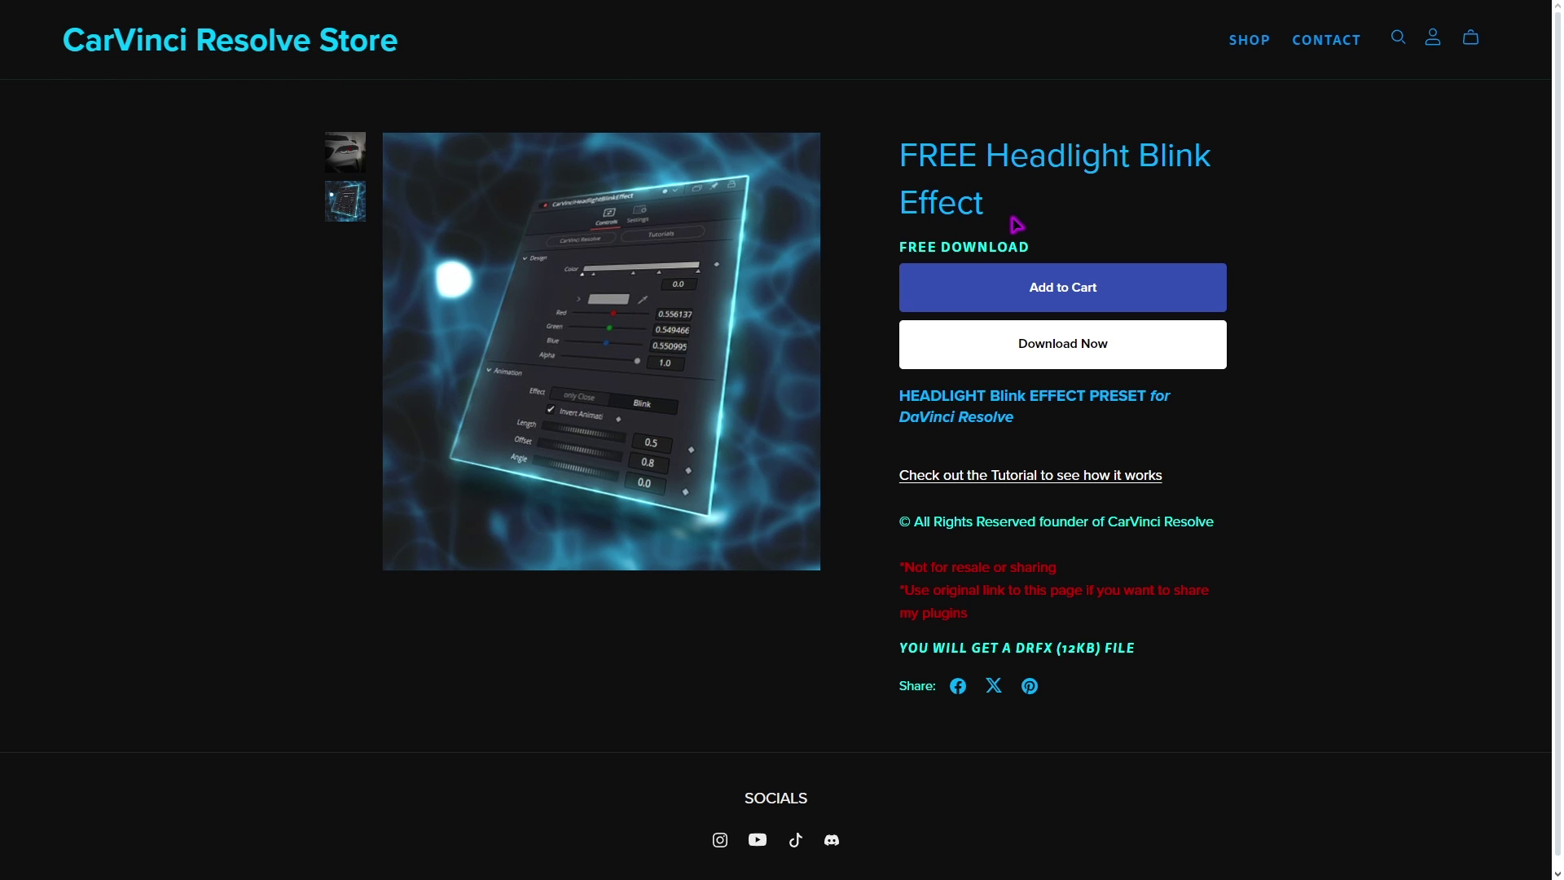
{"action": "left_click", "coordinate": [955, 349]}
{"action": "left_click", "coordinate": [659, 187]}
{"action": "left_click", "coordinate": [757, 241]}
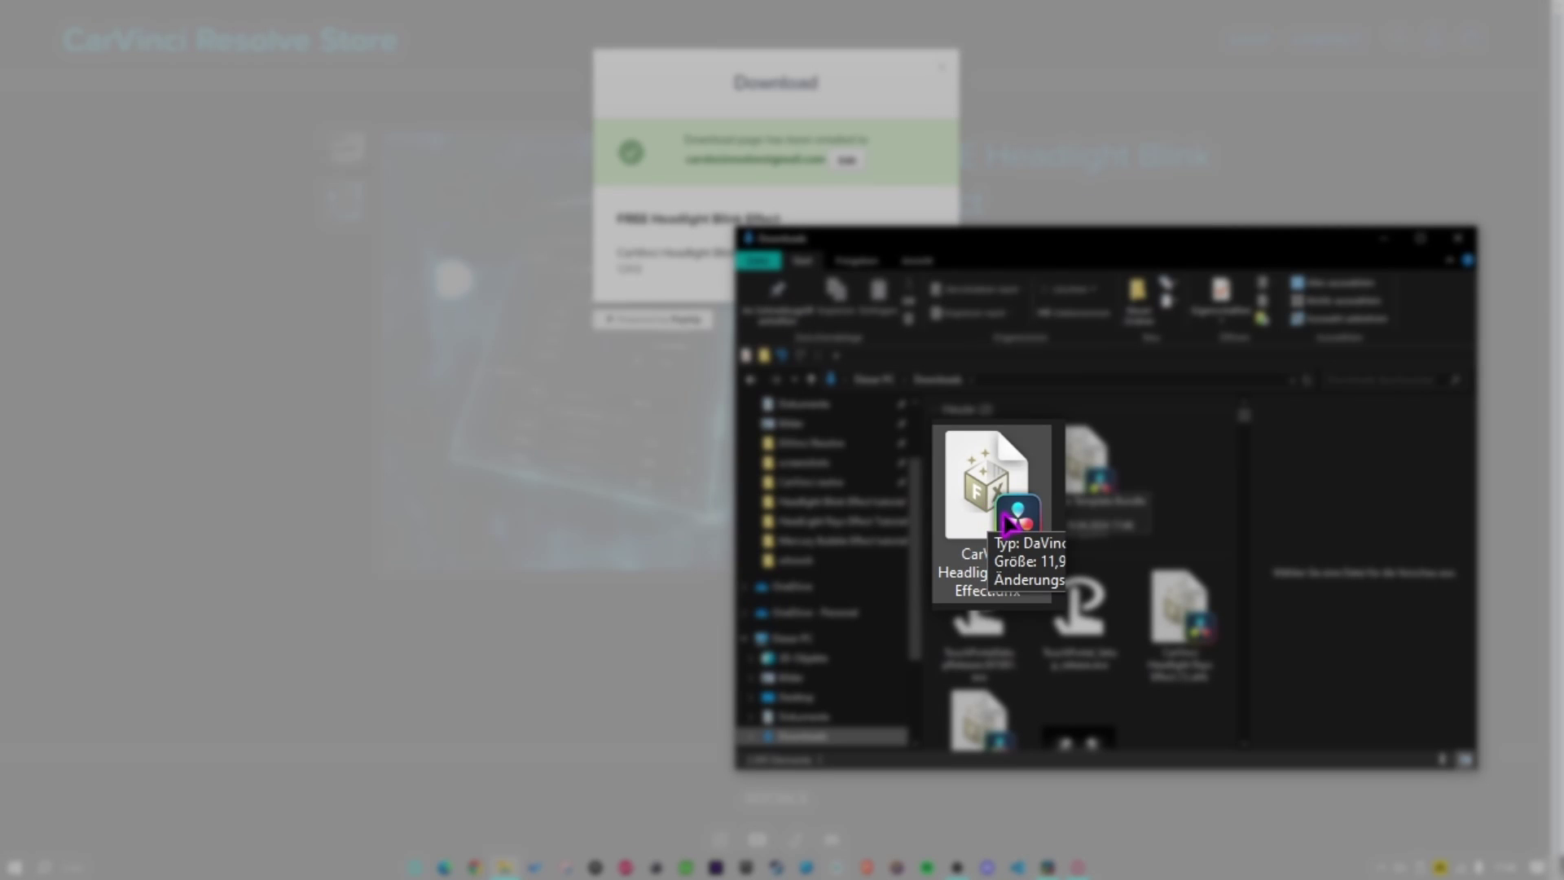
{"action": "double_click", "coordinate": [1008, 525]}
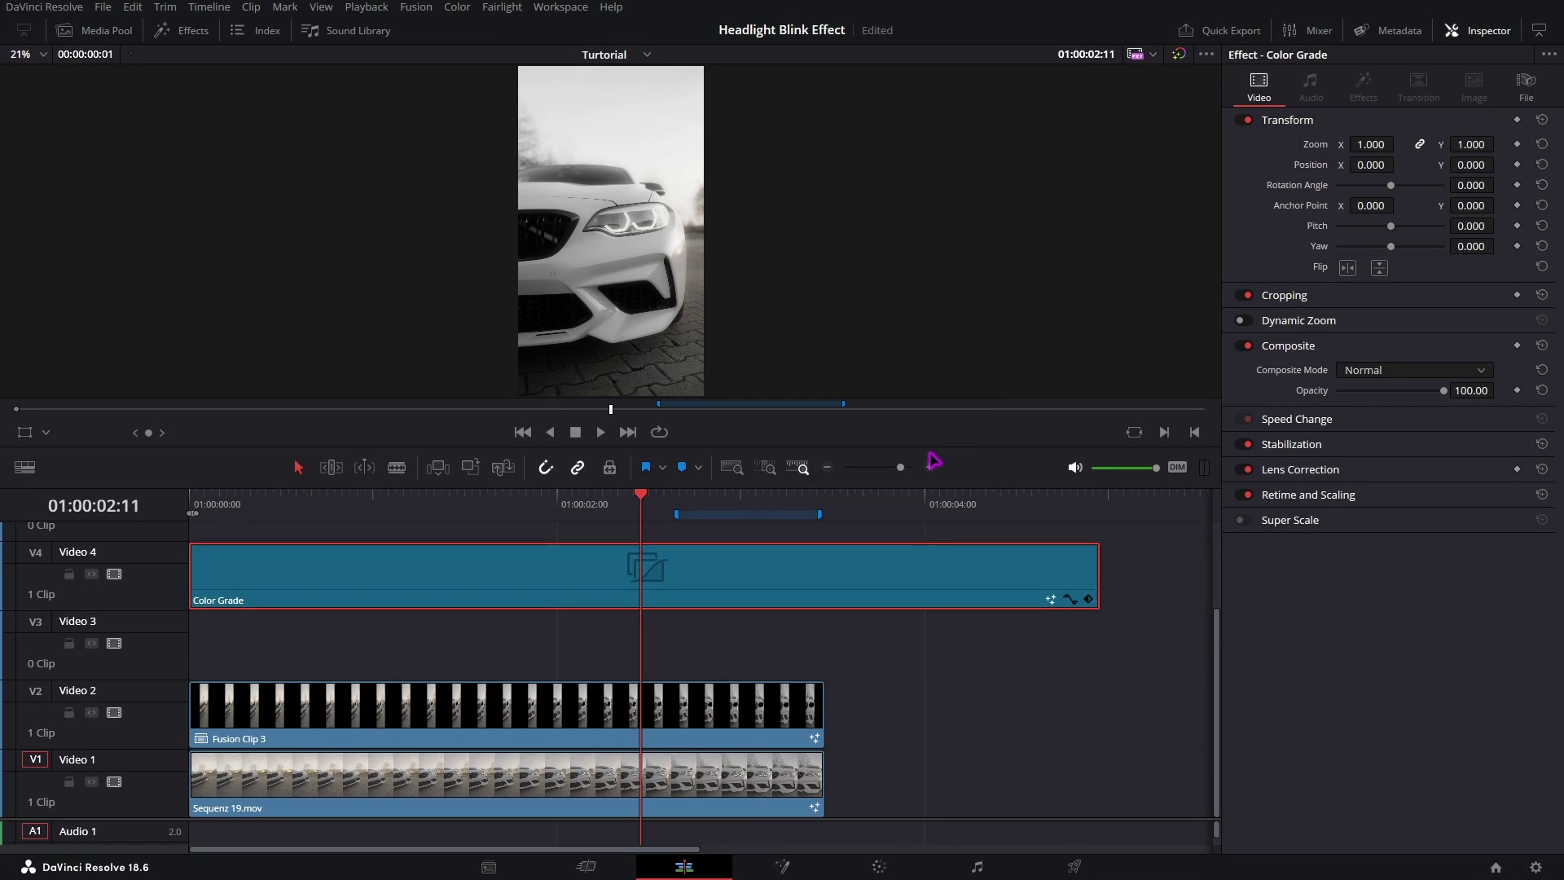
In Fusion Clip 3's composition, delete the nodes between MediaIn1 and MediaOut1 and connect MediaIn1 directly to MediaOut1
{"action": "left_click", "coordinate": [530, 722]}
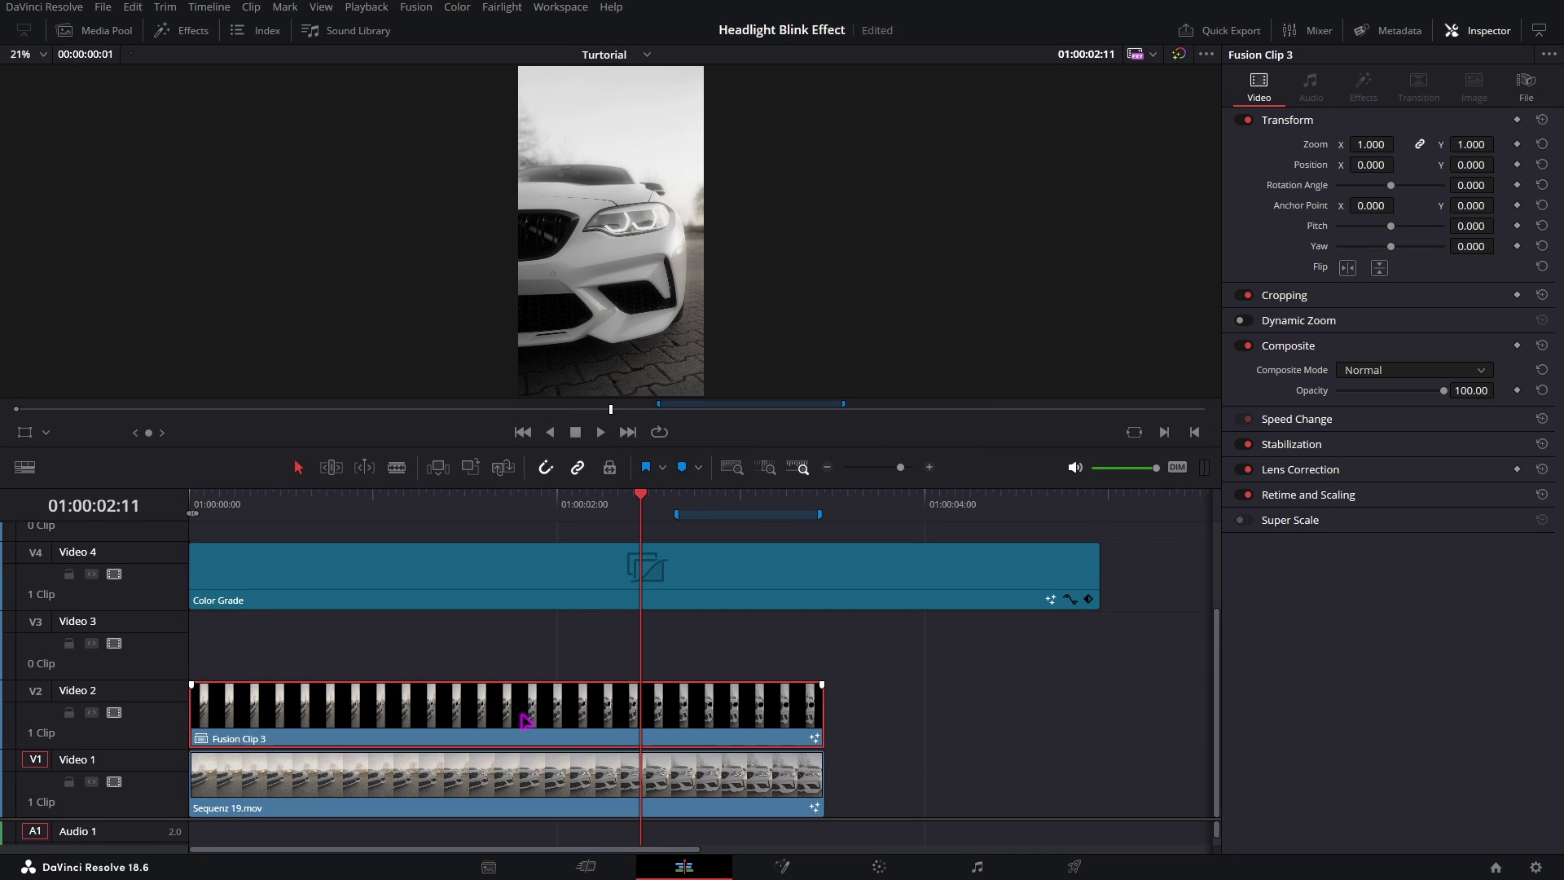
{"action": "key", "text": "shift+5"}
{"action": "left_click_drag", "start_coordinate": [437, 645], "coordinate": [511, 792]}
{"action": "key", "text": "Delete"}
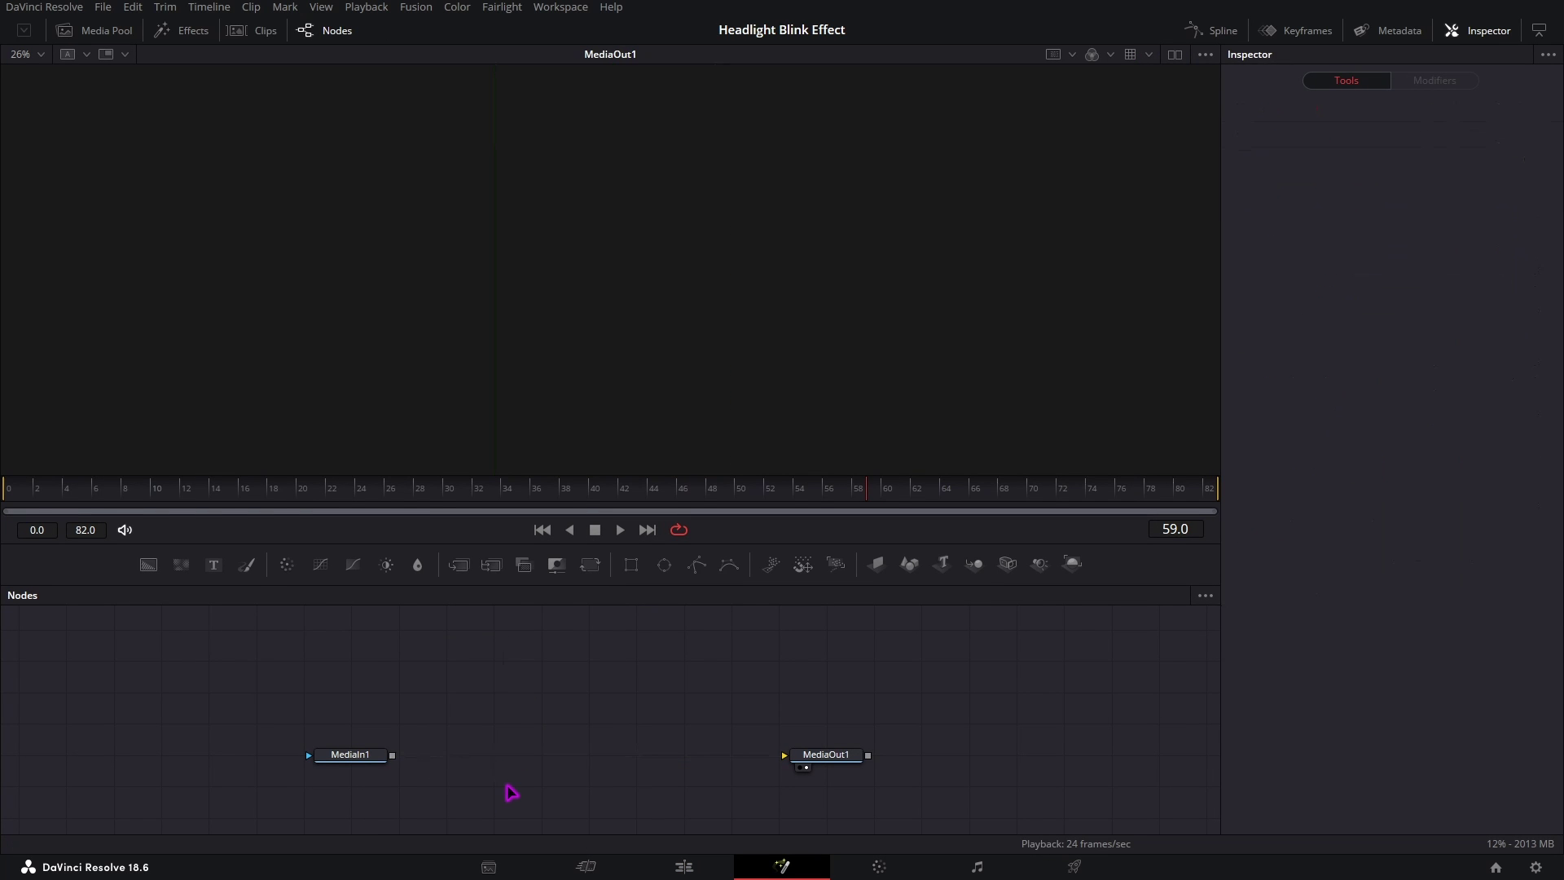
{"action": "left_click_drag", "start_coordinate": [394, 755], "coordinate": [786, 757]}
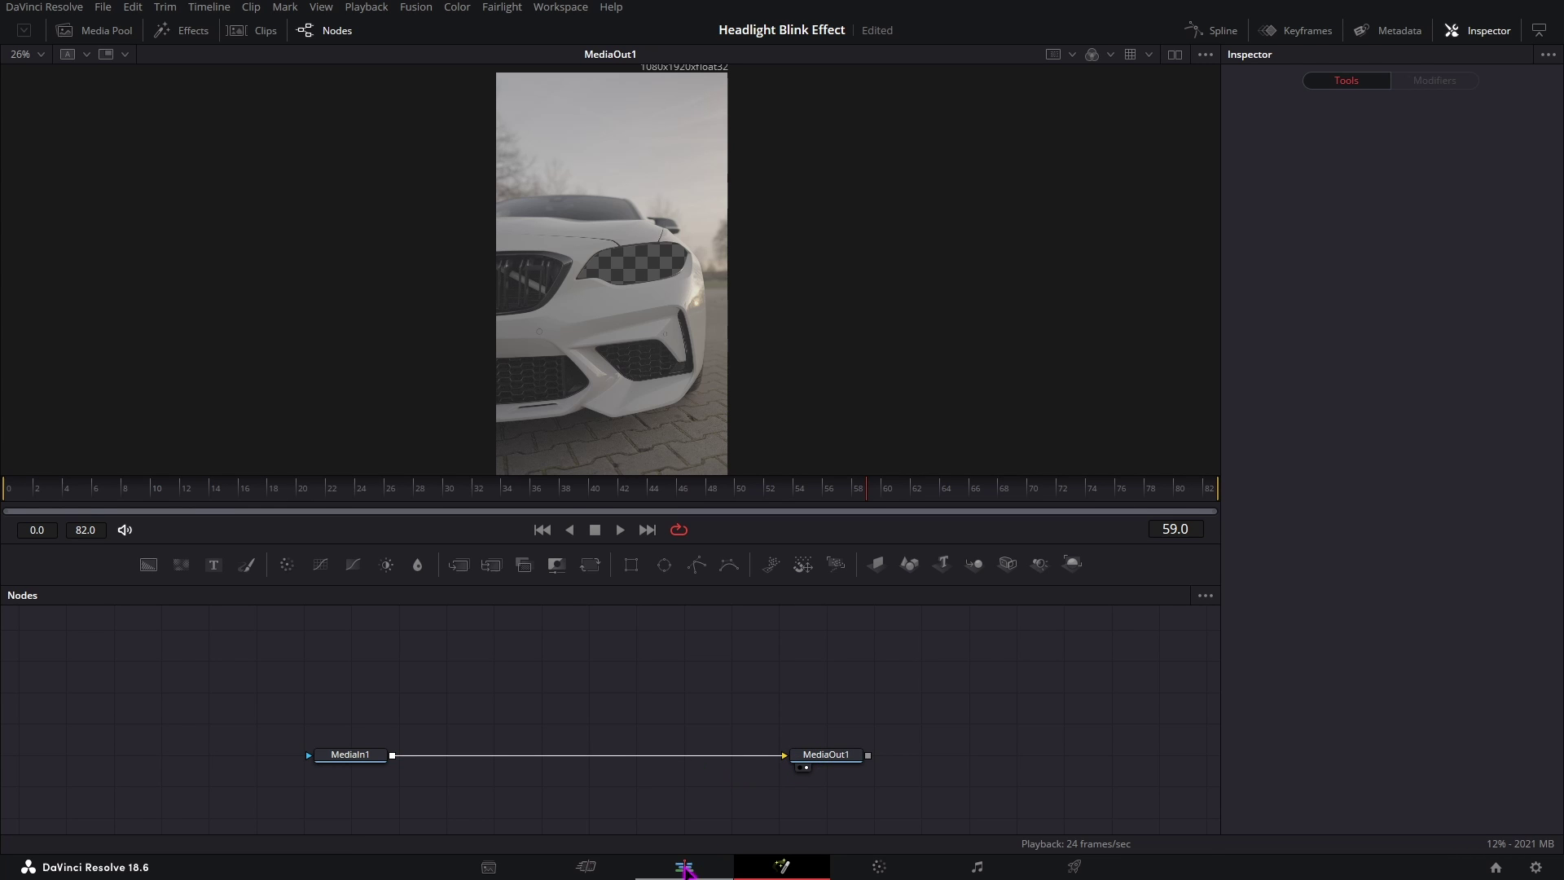
Return to the Edit page and duplicate Fusion Clip 3 from Video 2 onto Video 3
{"action": "left_click", "coordinate": [685, 868]}
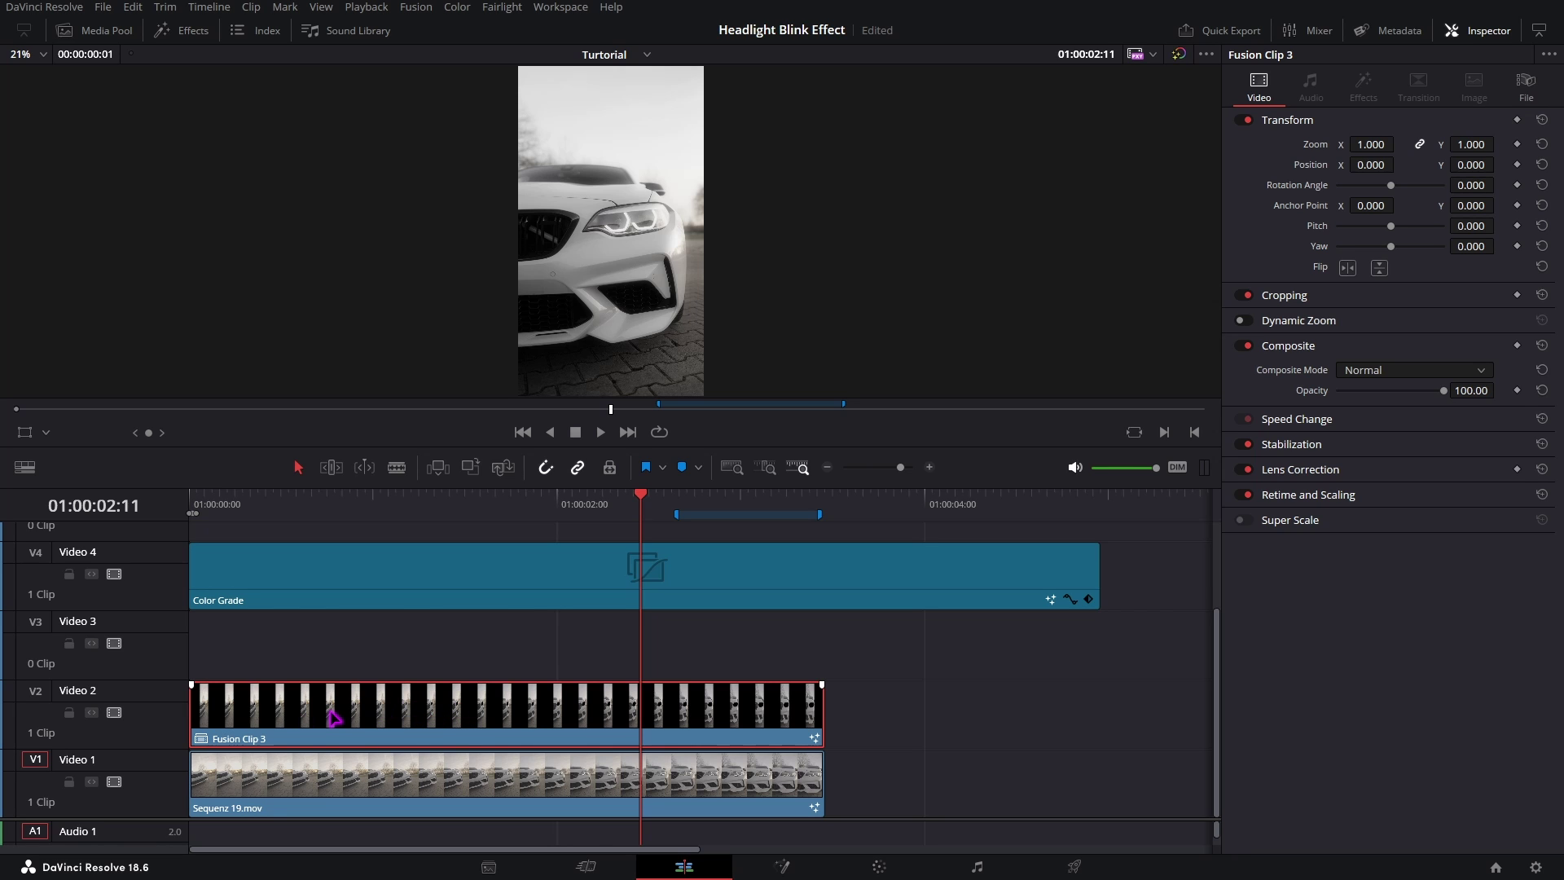
{"action": "left_click_drag", "start_coordinate": [334, 718], "coordinate": [334, 662]}
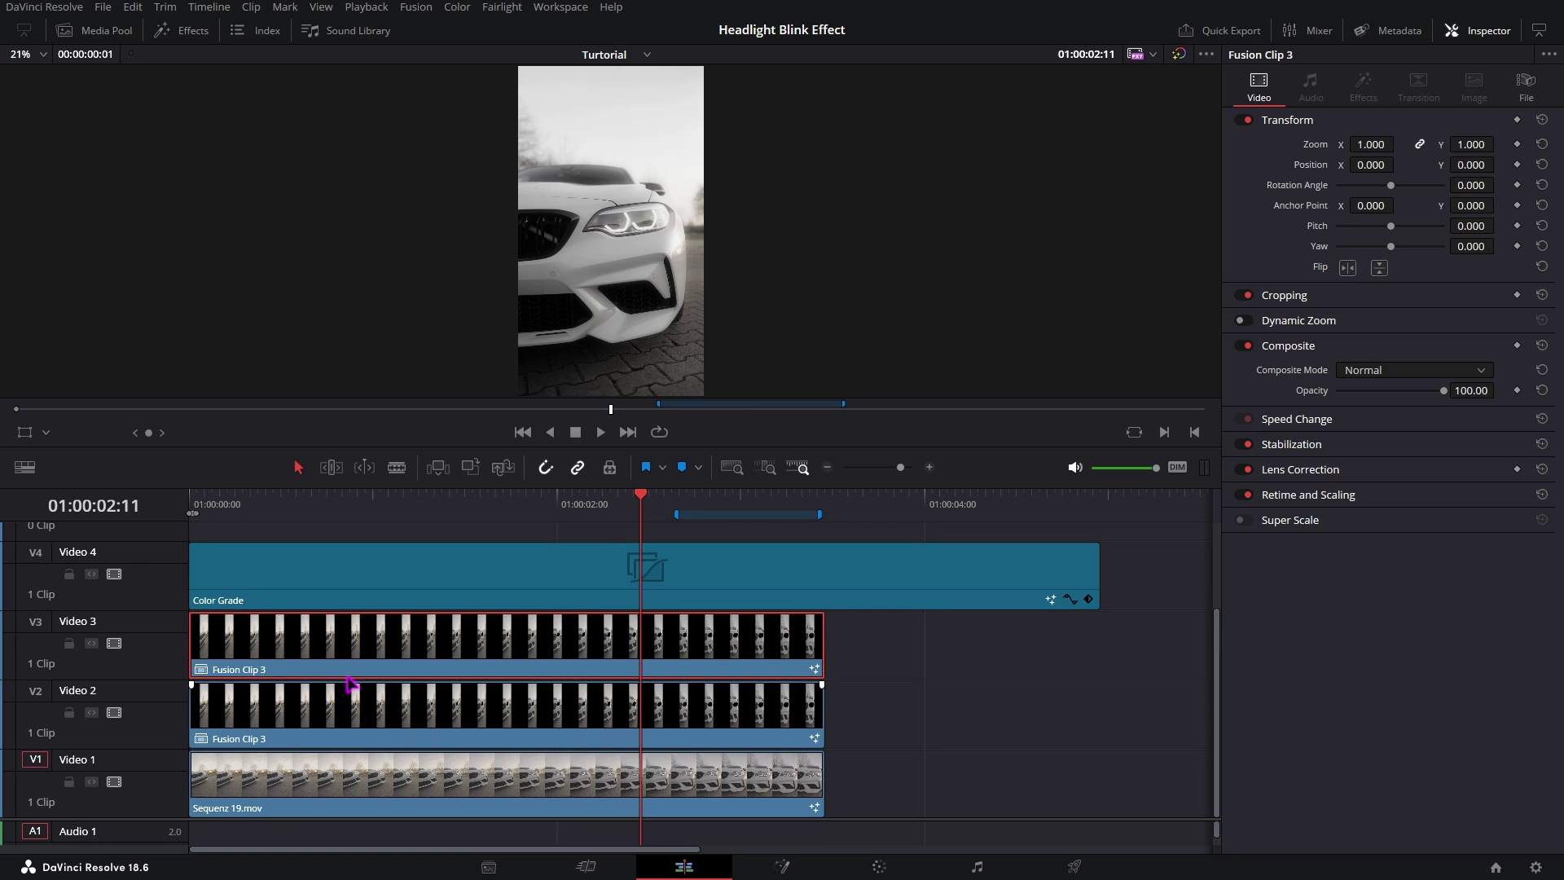
Apply the CarVinci Headlight Blink Effect to the Fusion Clip 3 on Video 2
{"action": "left_click", "coordinate": [371, 744]}
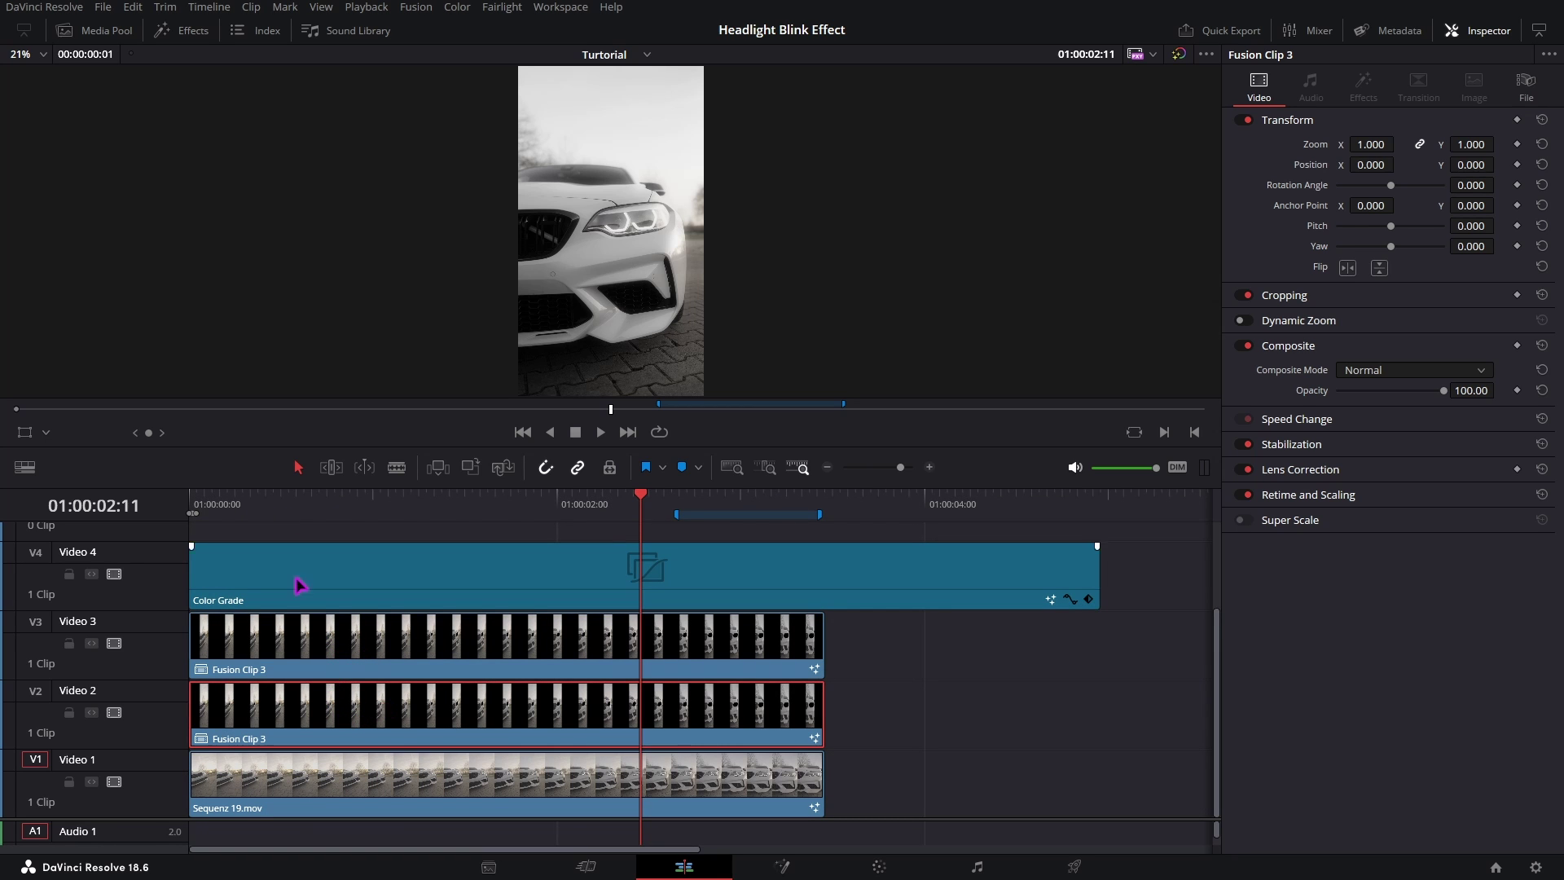
{"action": "left_click", "coordinate": [178, 39]}
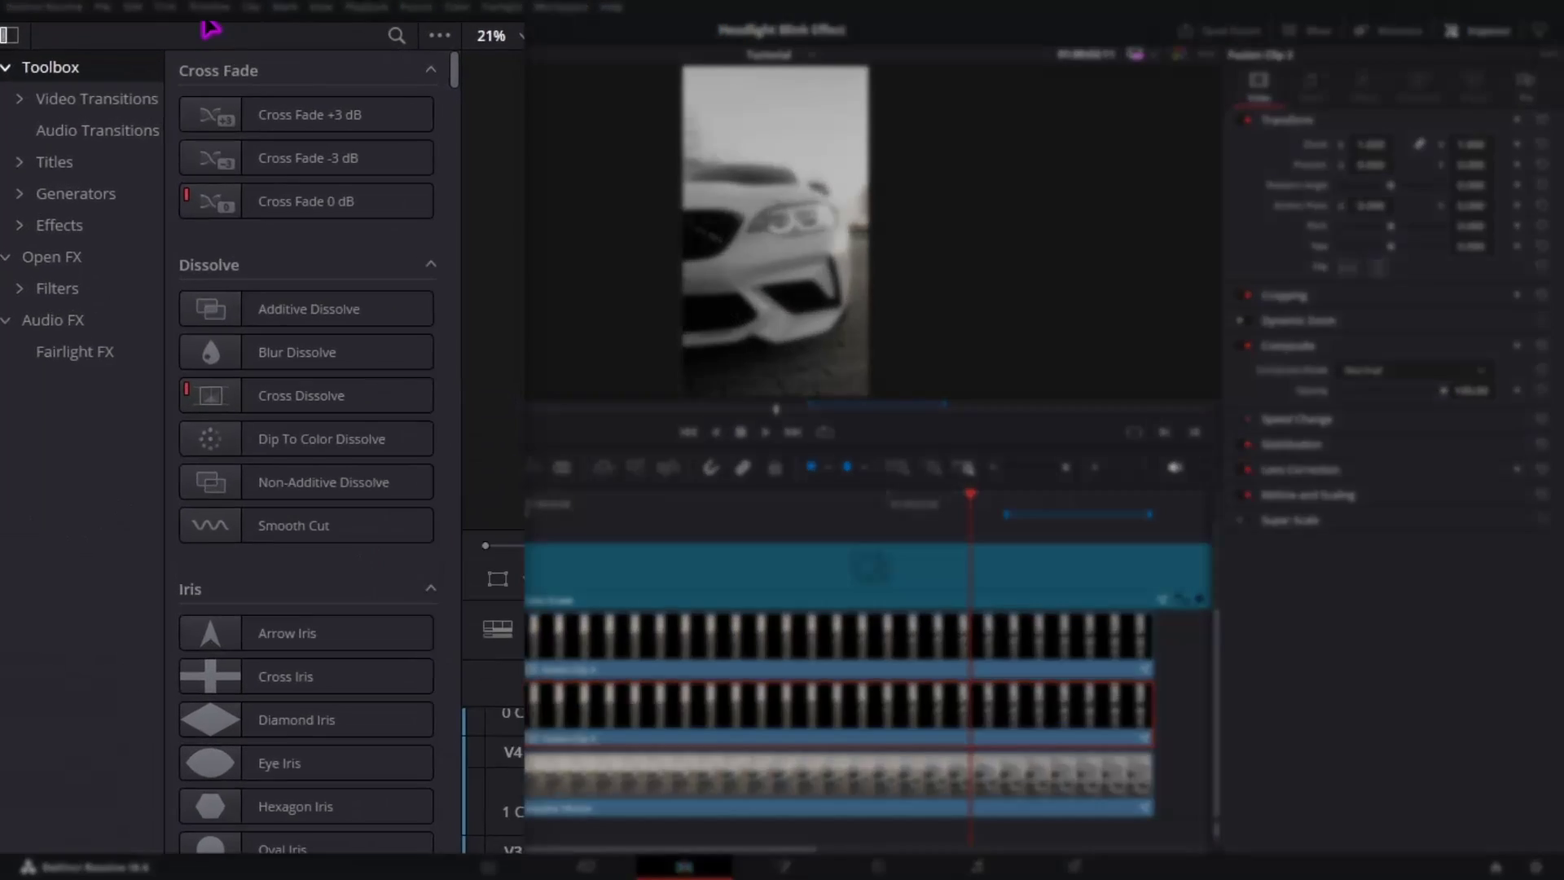
{"action": "left_click", "coordinate": [13, 178]}
{"action": "left_click", "coordinate": [90, 601]}
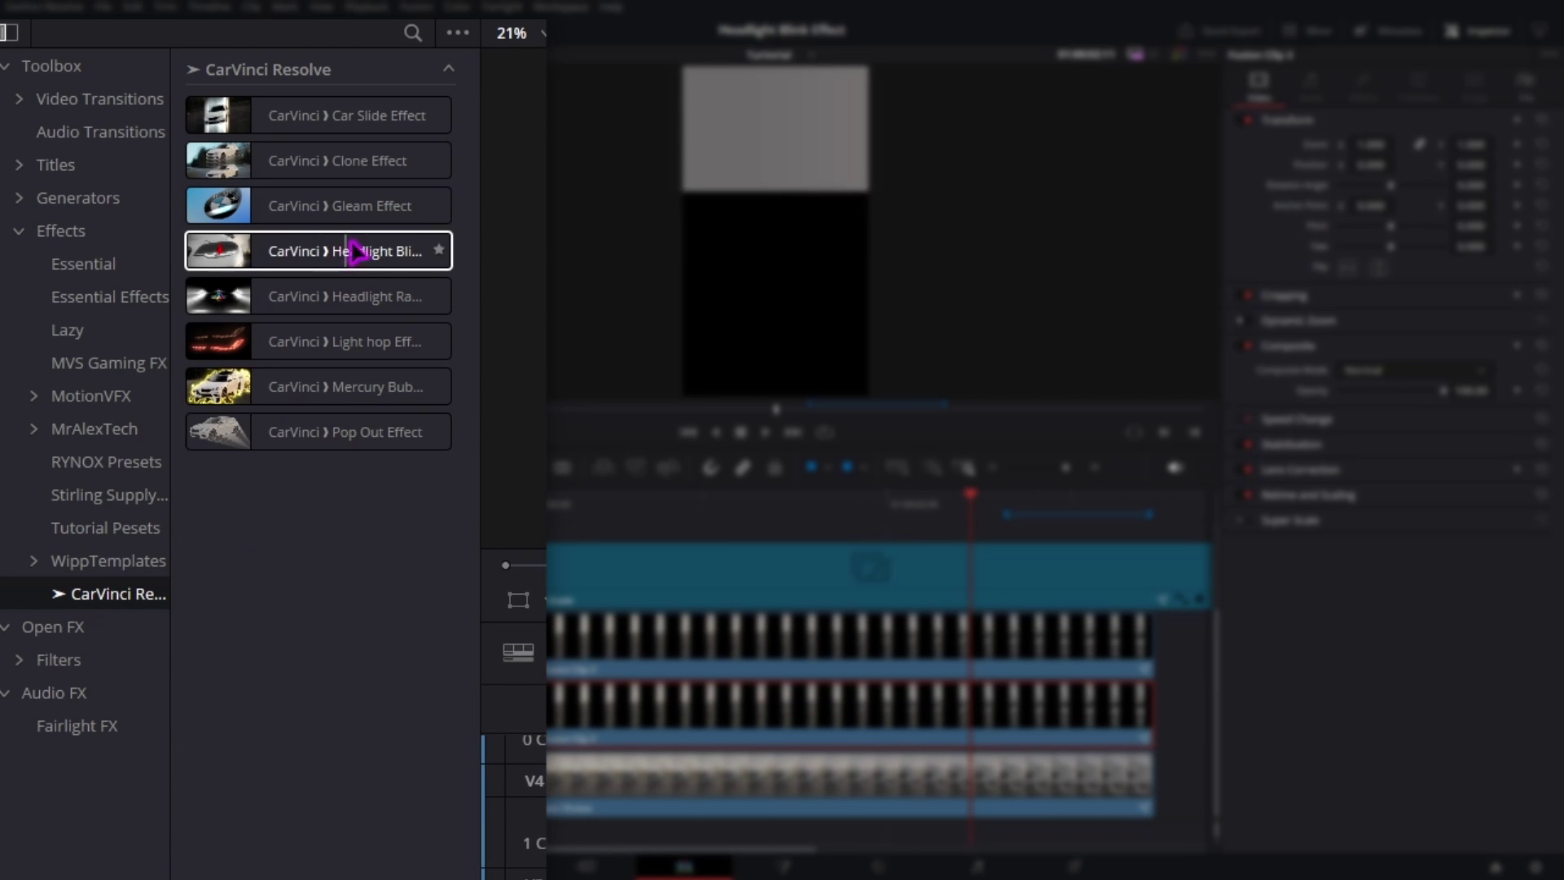
{"action": "left_click_drag", "start_coordinate": [479, 241], "coordinate": [549, 241]}
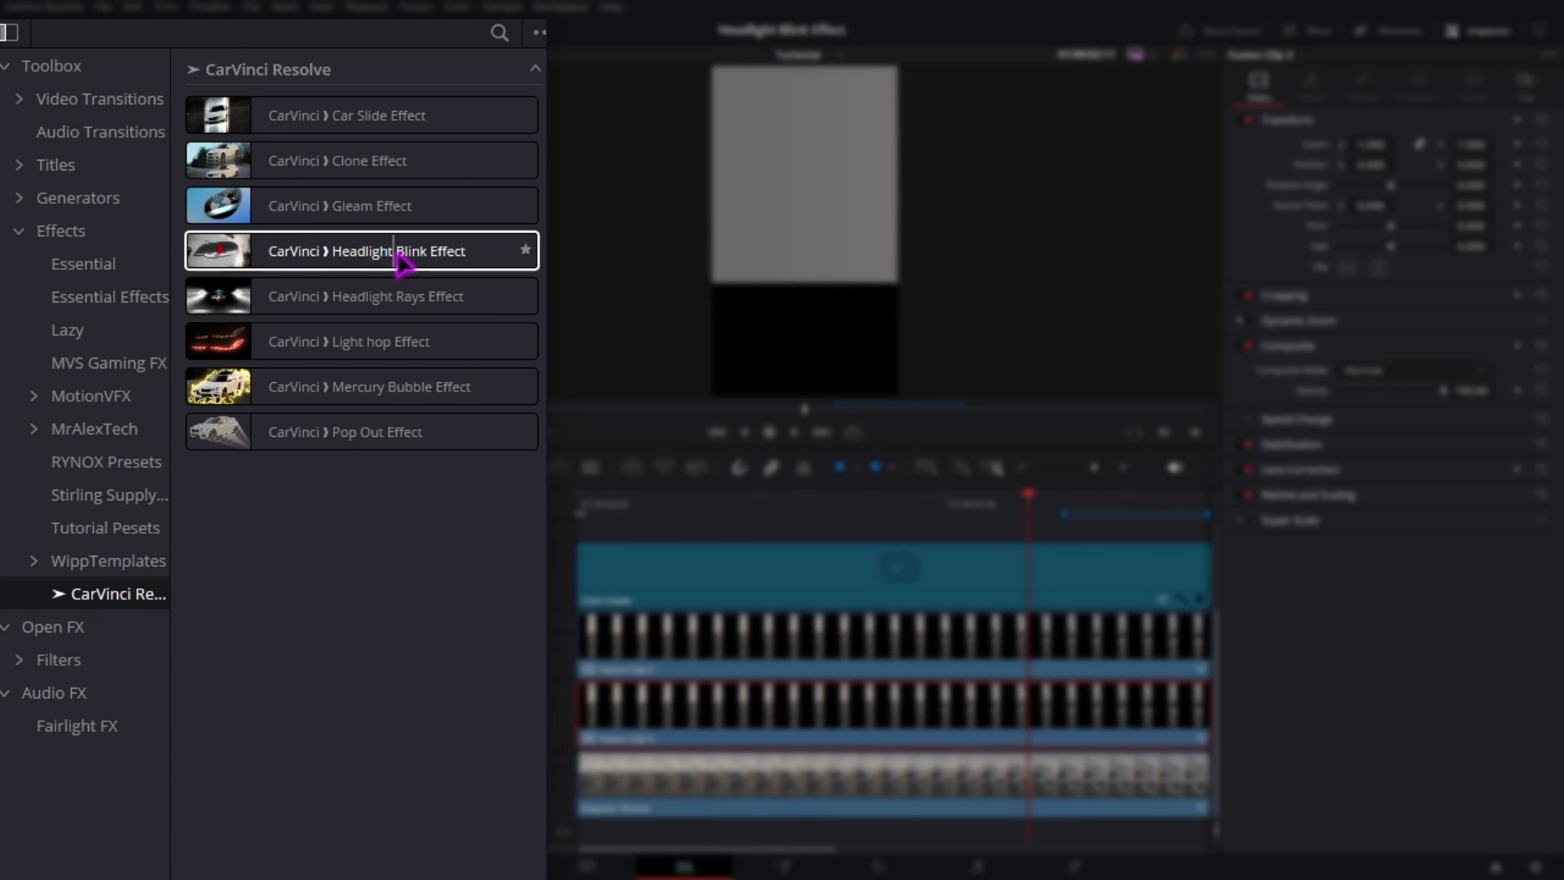
{"action": "left_click_drag", "start_coordinate": [234, 202], "coordinate": [646, 719]}
{"action": "left_click", "coordinate": [191, 33]}
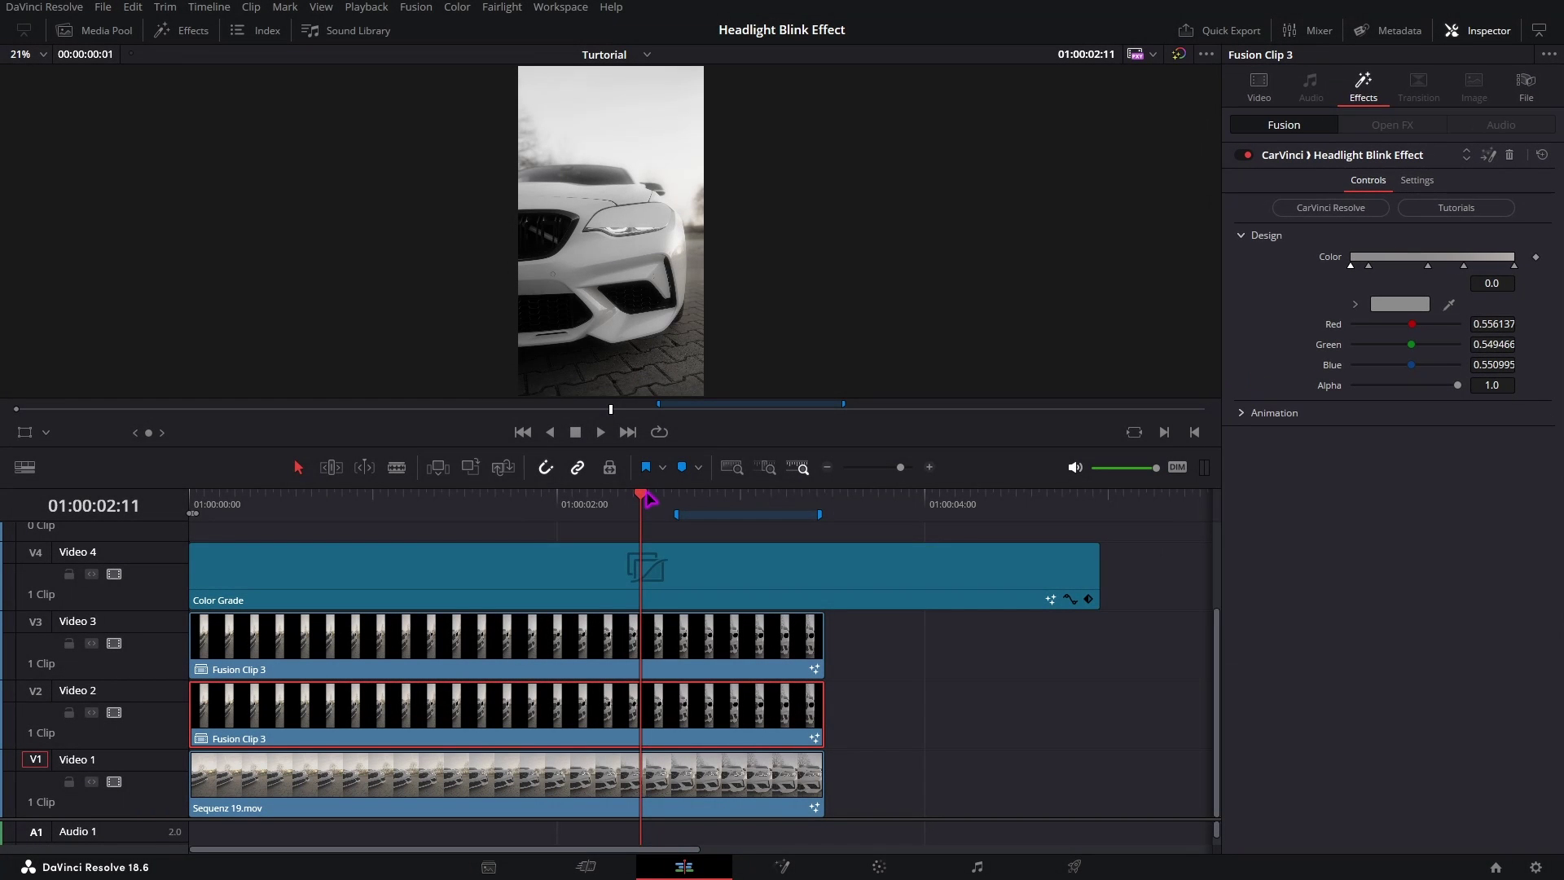
Scrub the timeline through the blink and stop at 01:00:02:13 to preview the preset
{"action": "mouse_move", "coordinate": [647, 494]}
{"action": "left_mouse_down"}
{"action": "mouse_move", "coordinate": [228, 501]}
{"action": "mouse_move", "coordinate": [205, 518]}
{"action": "mouse_move", "coordinate": [315, 499]}
{"action": "mouse_move", "coordinate": [742, 499]}
{"action": "left_mouse_up"}
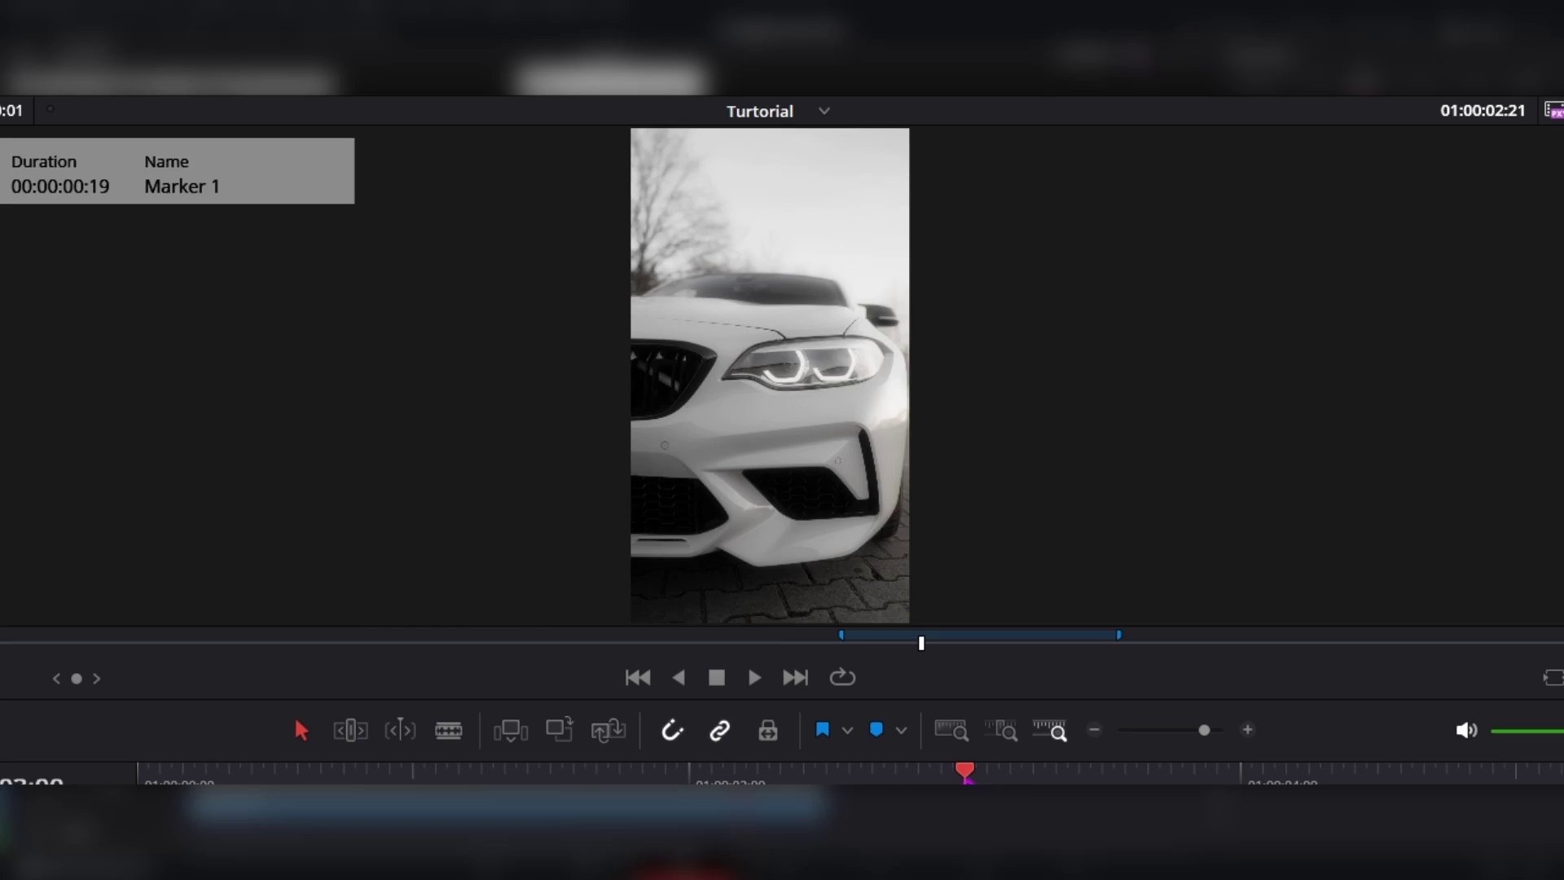
{"action": "mouse_move", "coordinate": [967, 778]}
{"action": "left_mouse_down"}
{"action": "mouse_move", "coordinate": [297, 784]}
{"action": "mouse_move", "coordinate": [838, 784]}
{"action": "left_mouse_up"}
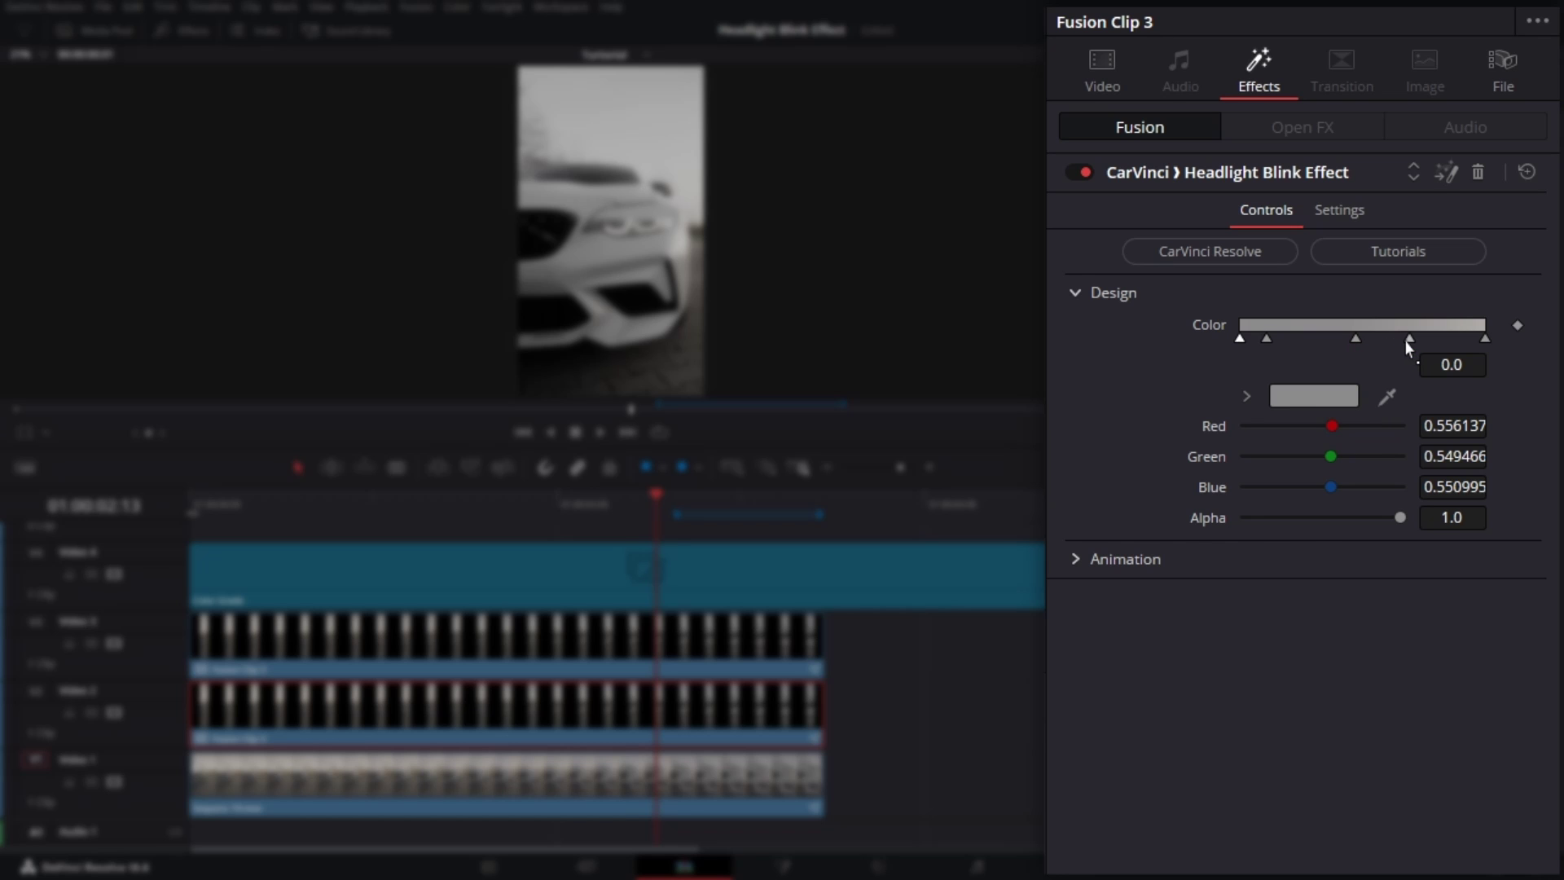
Remove the three intermediate stops from the Headlight Blink Effect's color gradient
{"action": "left_click", "coordinate": [1267, 339]}
{"action": "left_click_drag", "start_coordinate": [1334, 425], "coordinate": [1375, 441]}
{"action": "key", "text": "ctrl+z"}
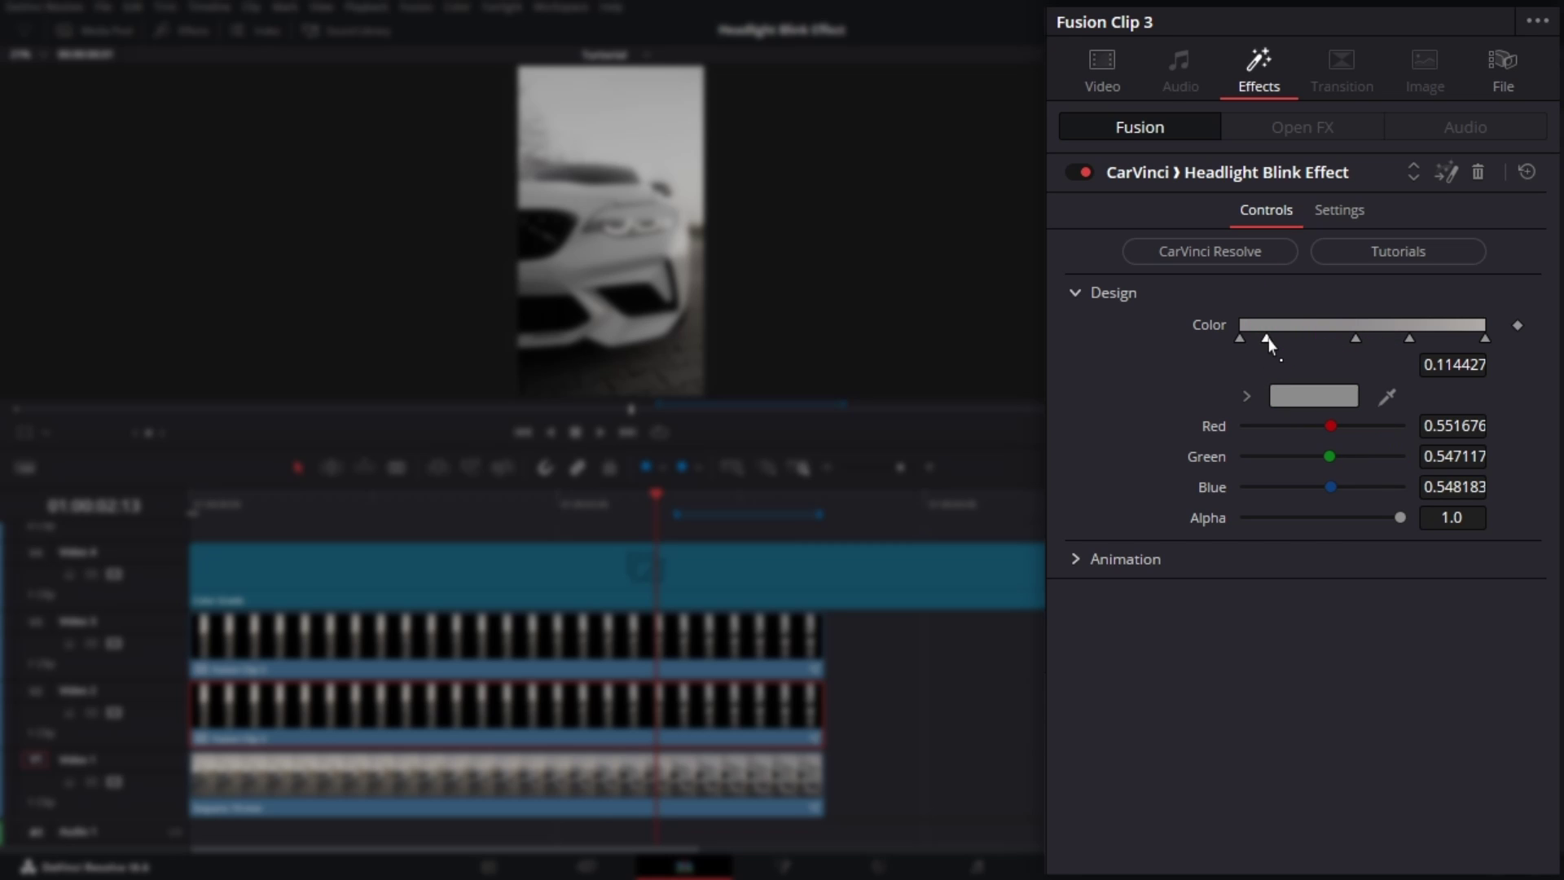
{"action": "key", "text": "Delete"}
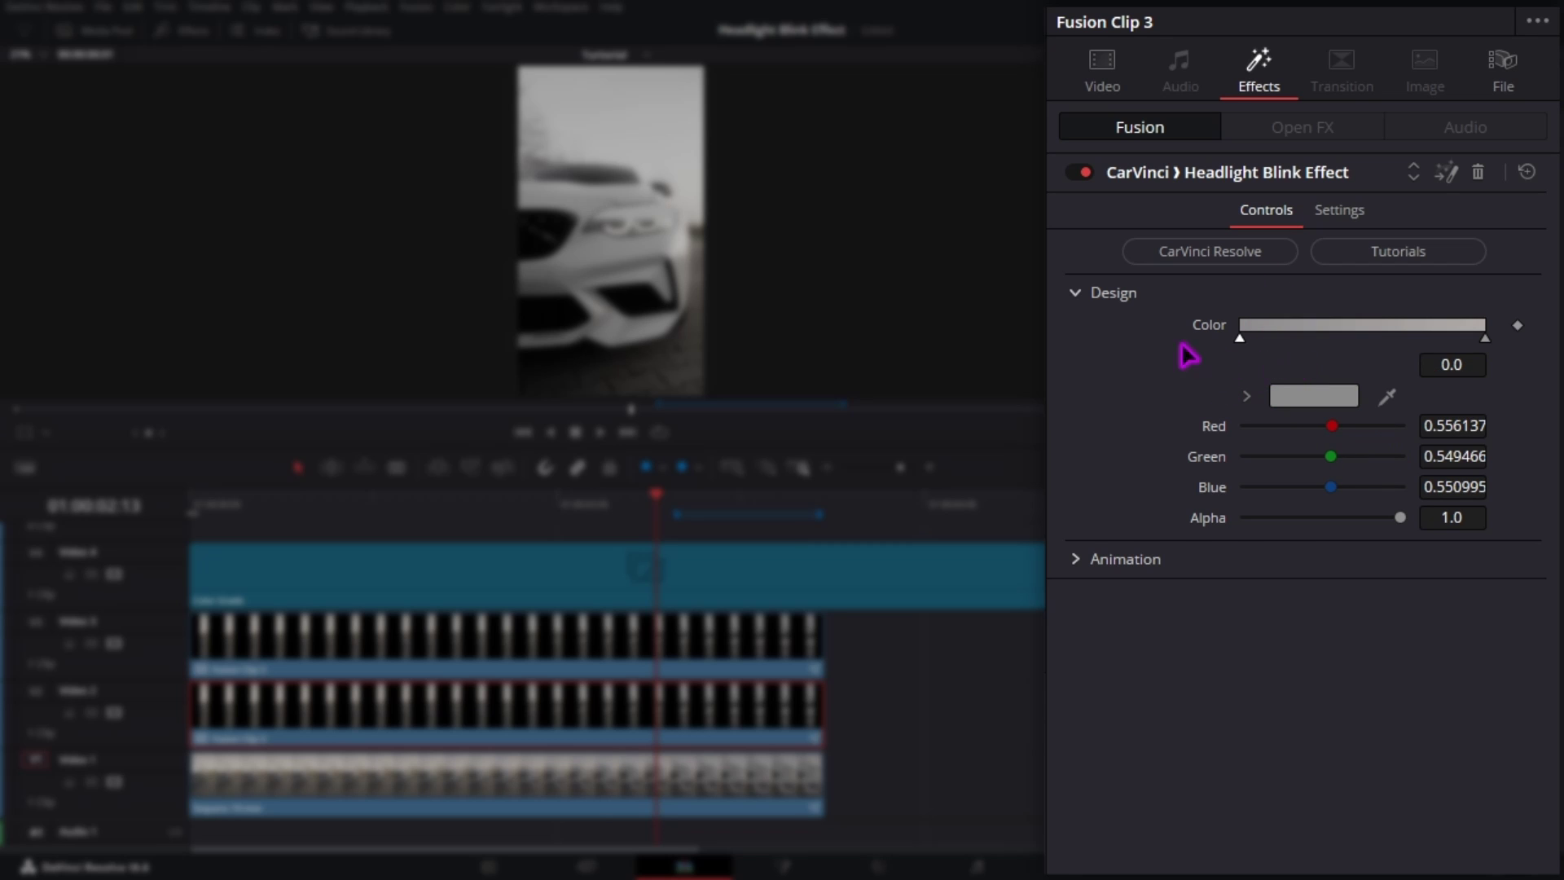
Show the effect's Animation settings and play the timeline from the start to preview the Blink mode
{"action": "left_click", "coordinate": [1076, 295]}
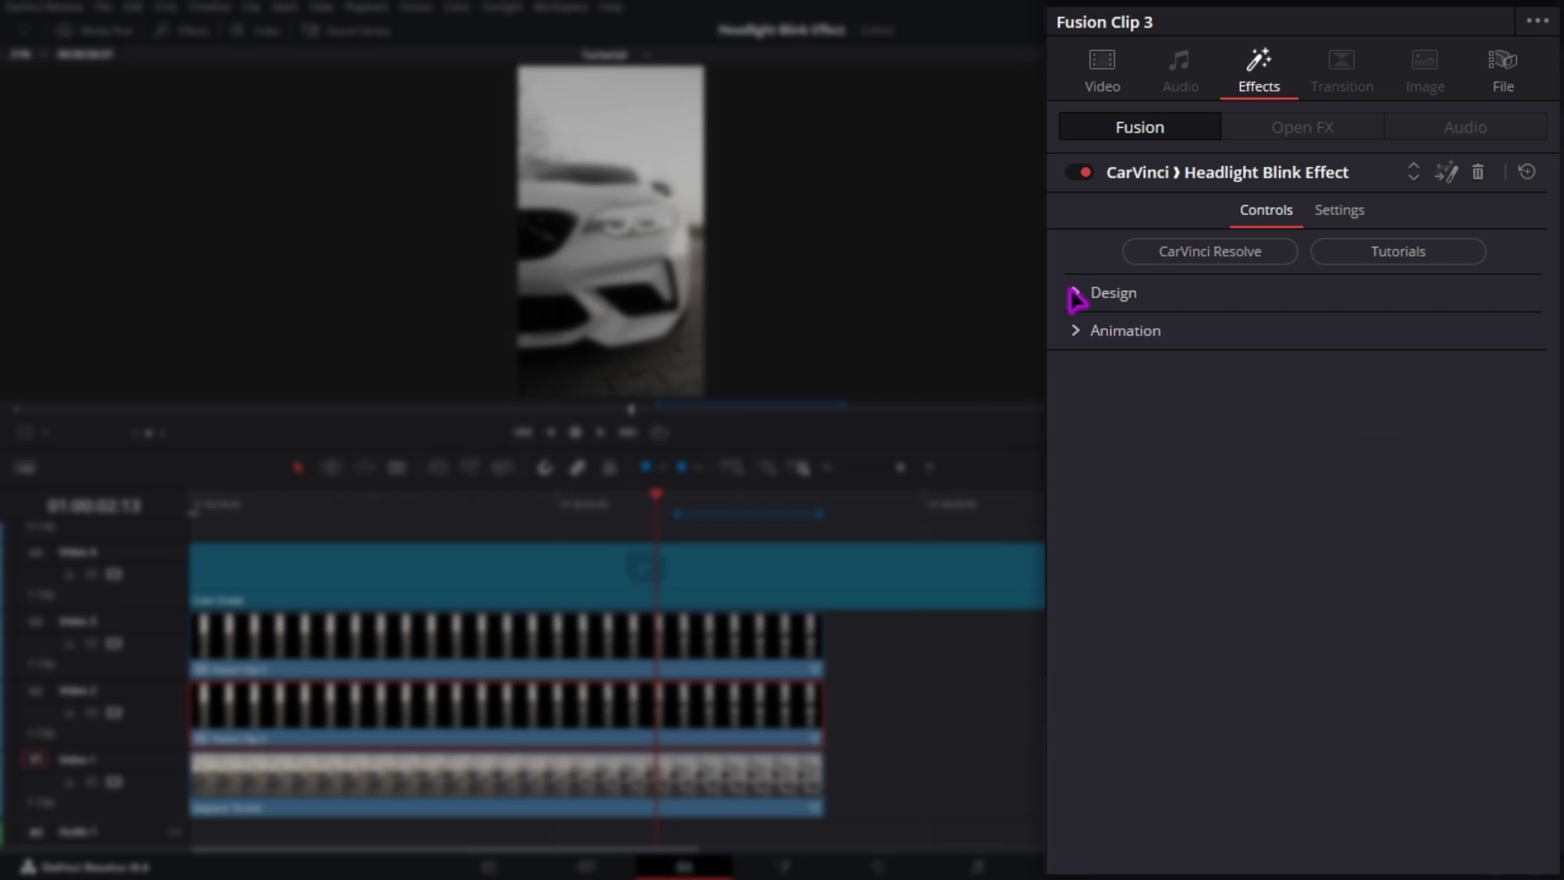
{"action": "left_click", "coordinate": [1077, 334]}
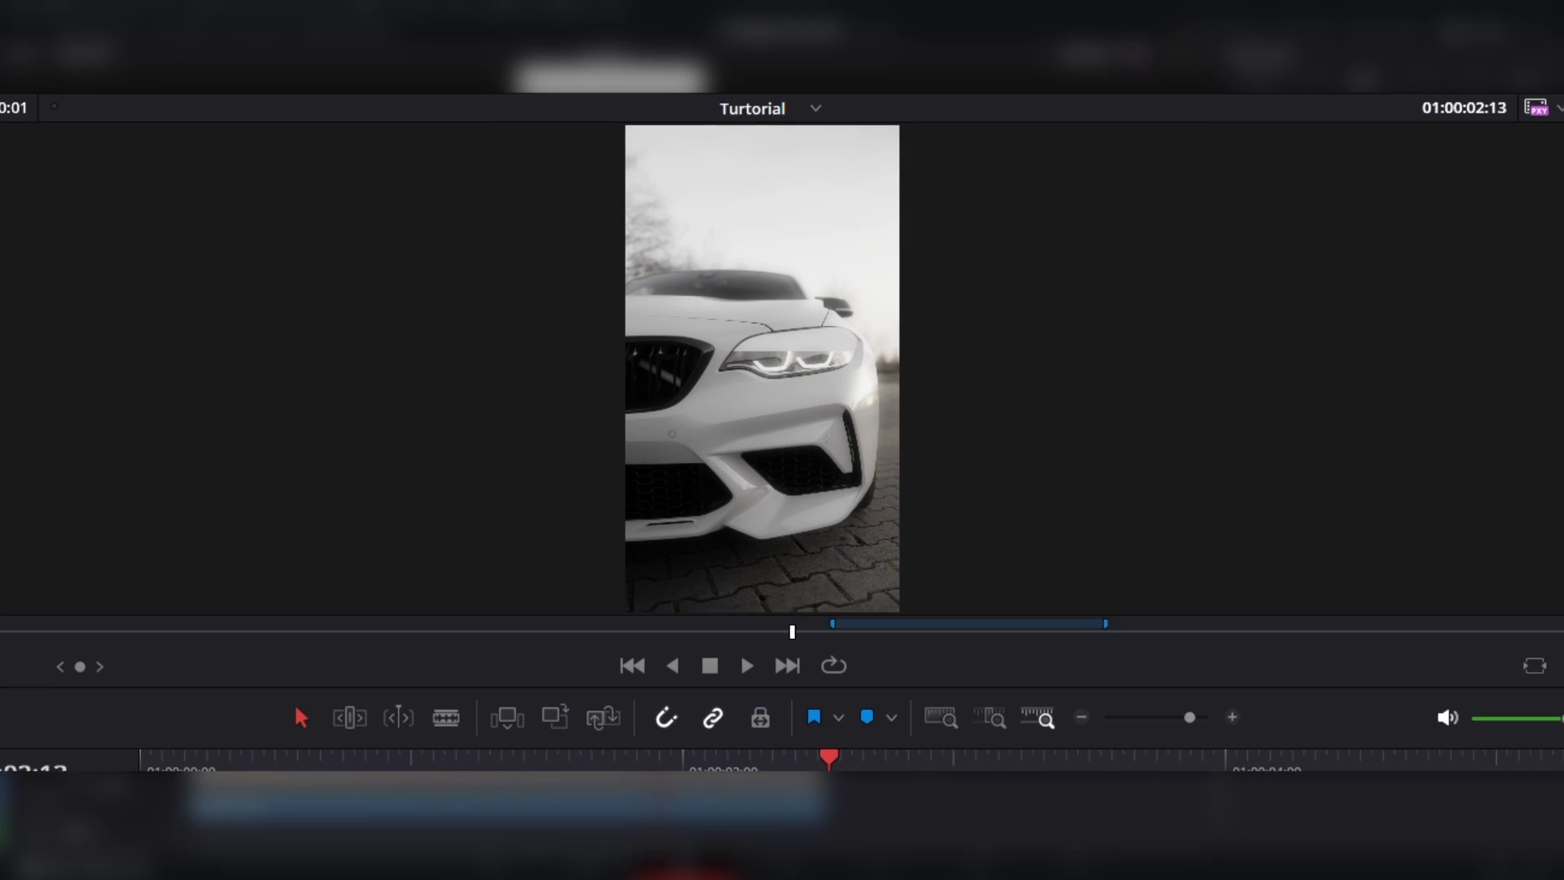
{"action": "left_click_drag", "start_coordinate": [830, 759], "coordinate": [173, 759]}
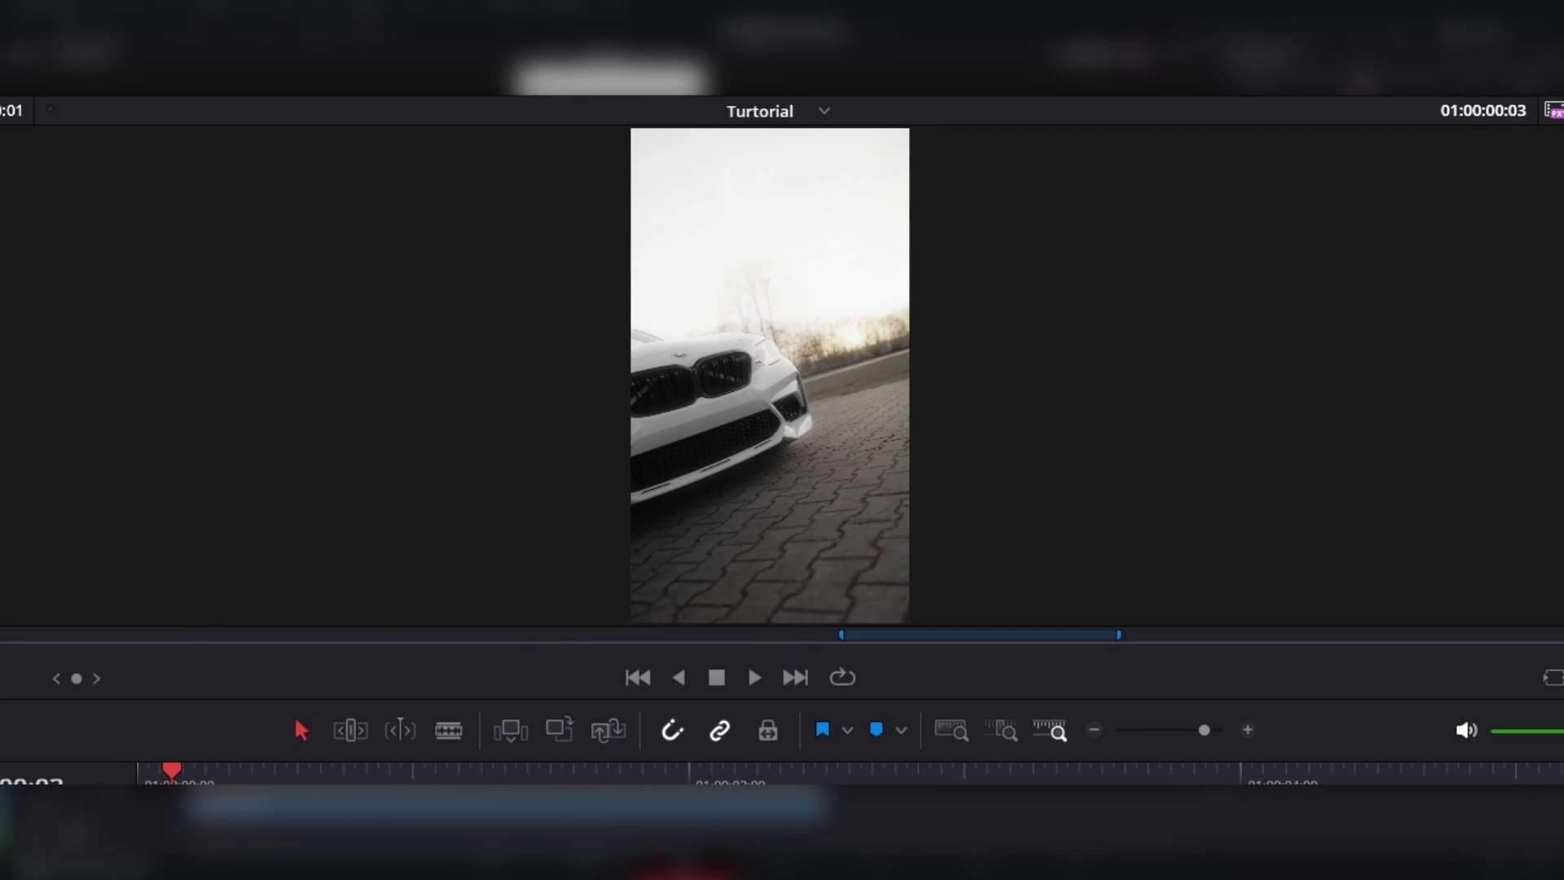
{"action": "key", "text": "space"}
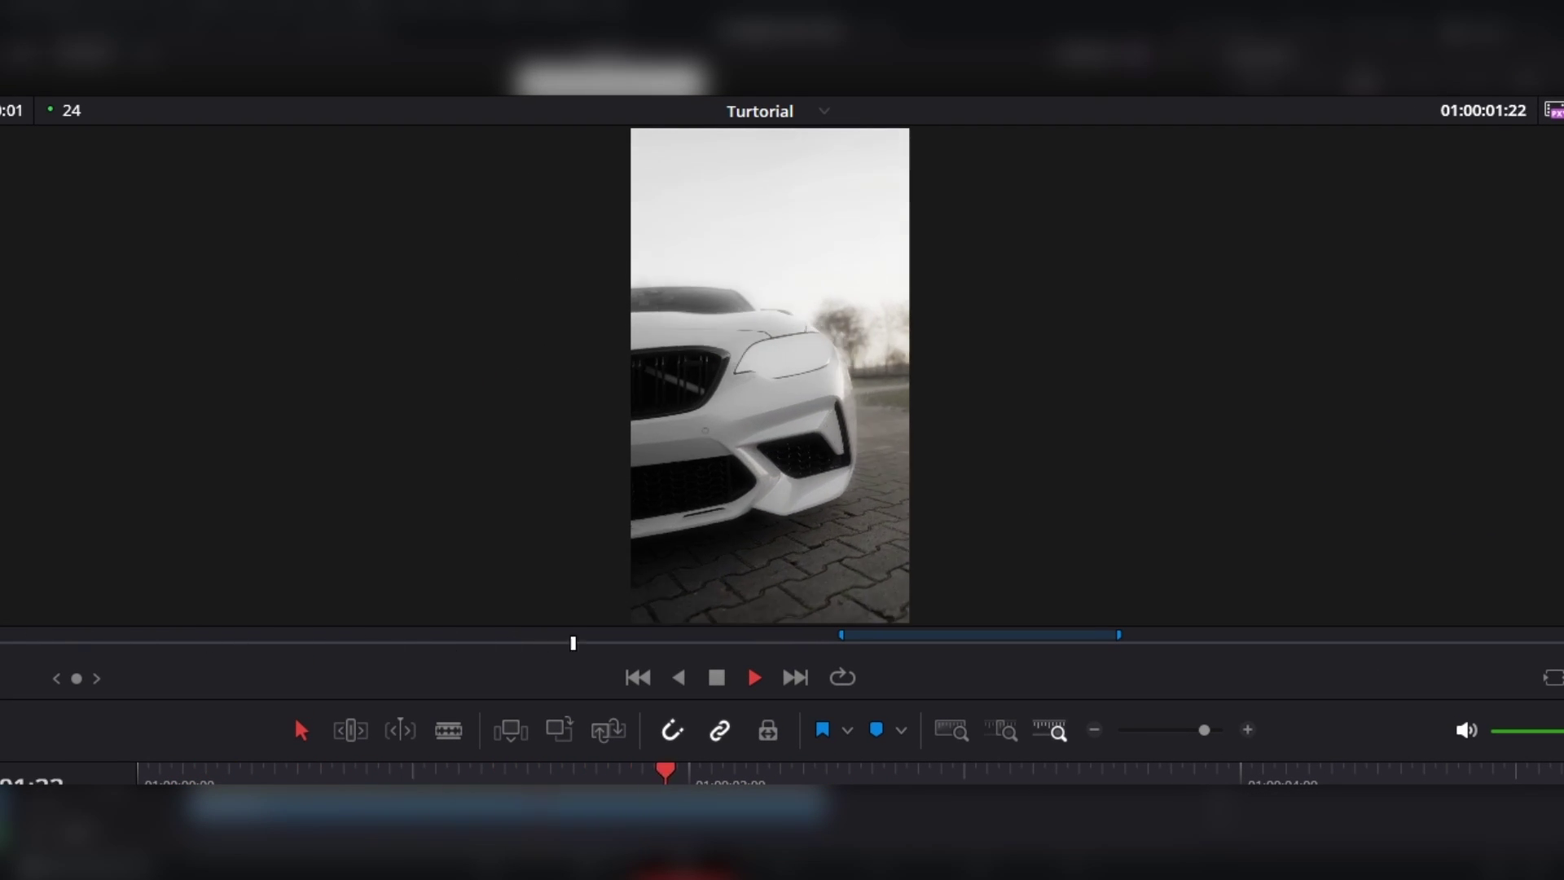
{"action": "key", "text": "space"}
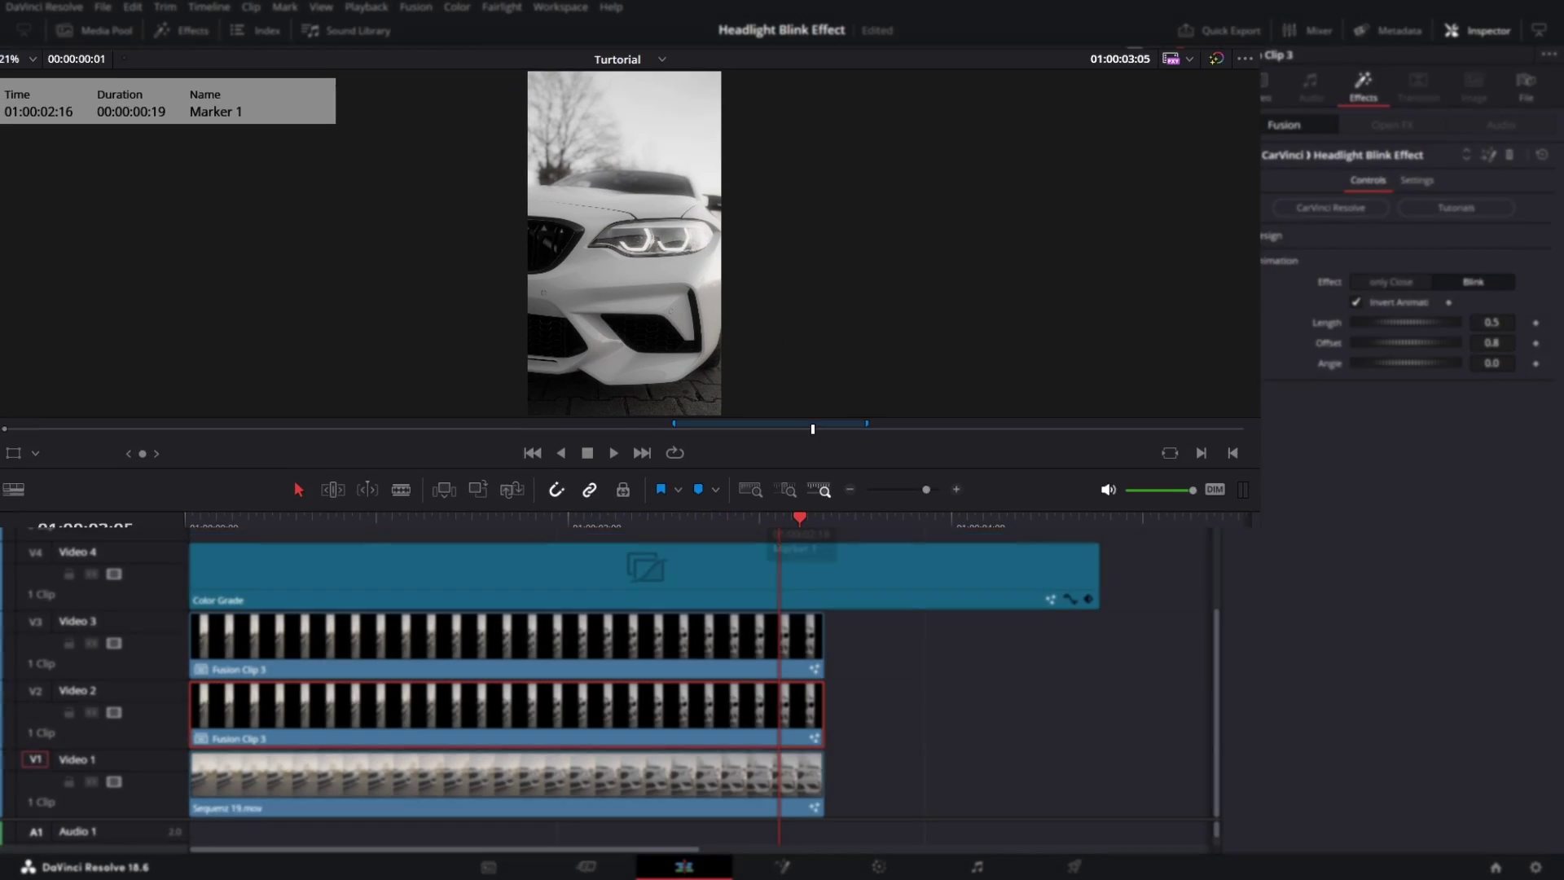
Set the Headlight Blink Effect's animation mode to only Close and play the timeline from the start
{"action": "left_click", "coordinate": [1391, 282]}
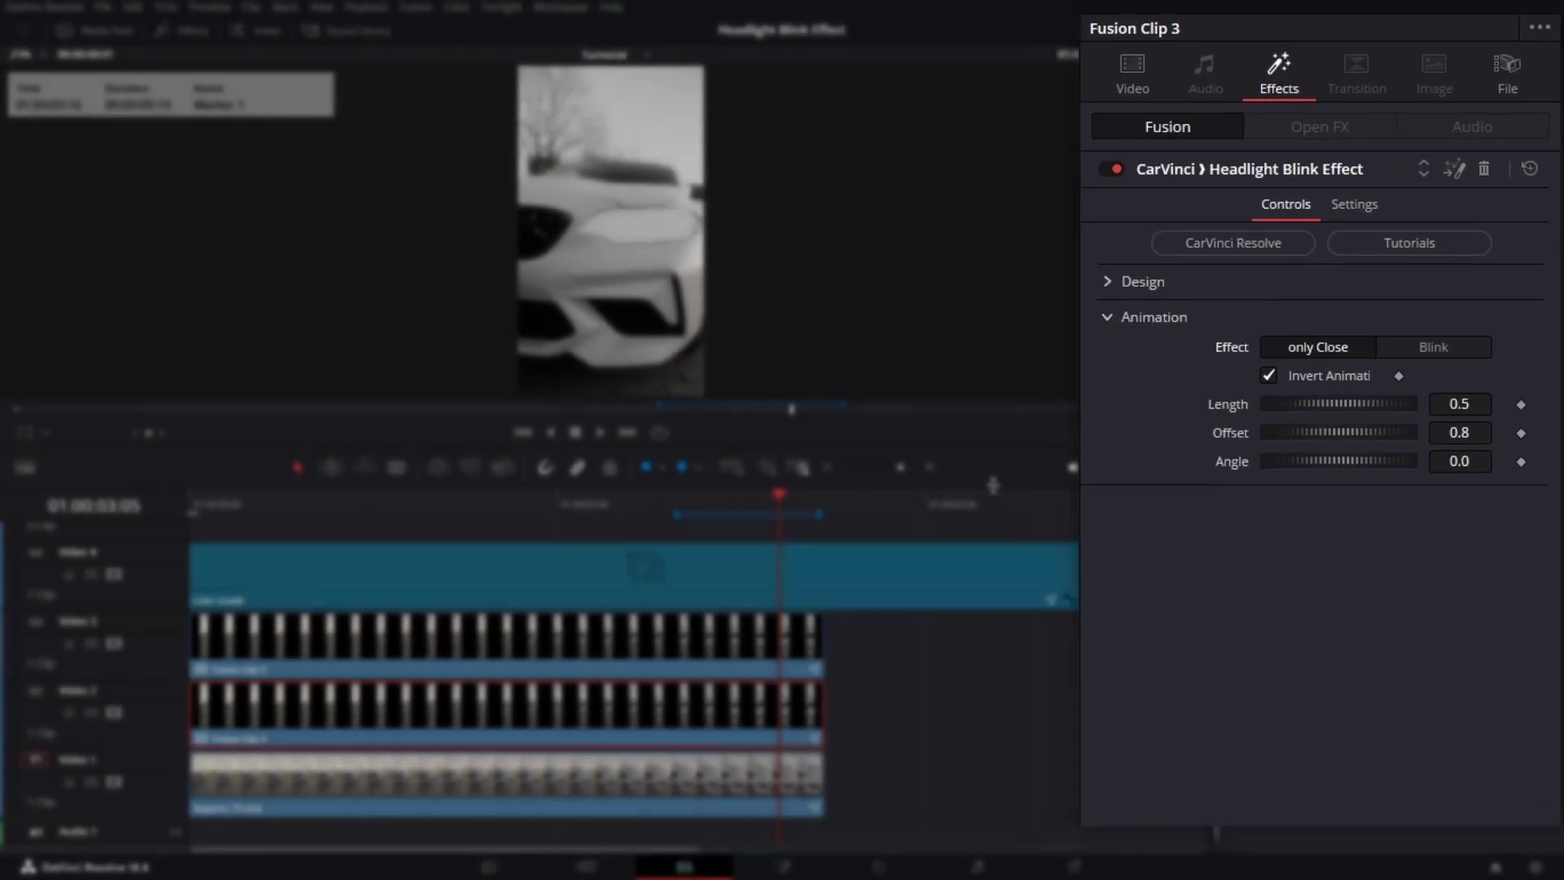
{"action": "key", "text": "Home"}
{"action": "key", "text": "space"}
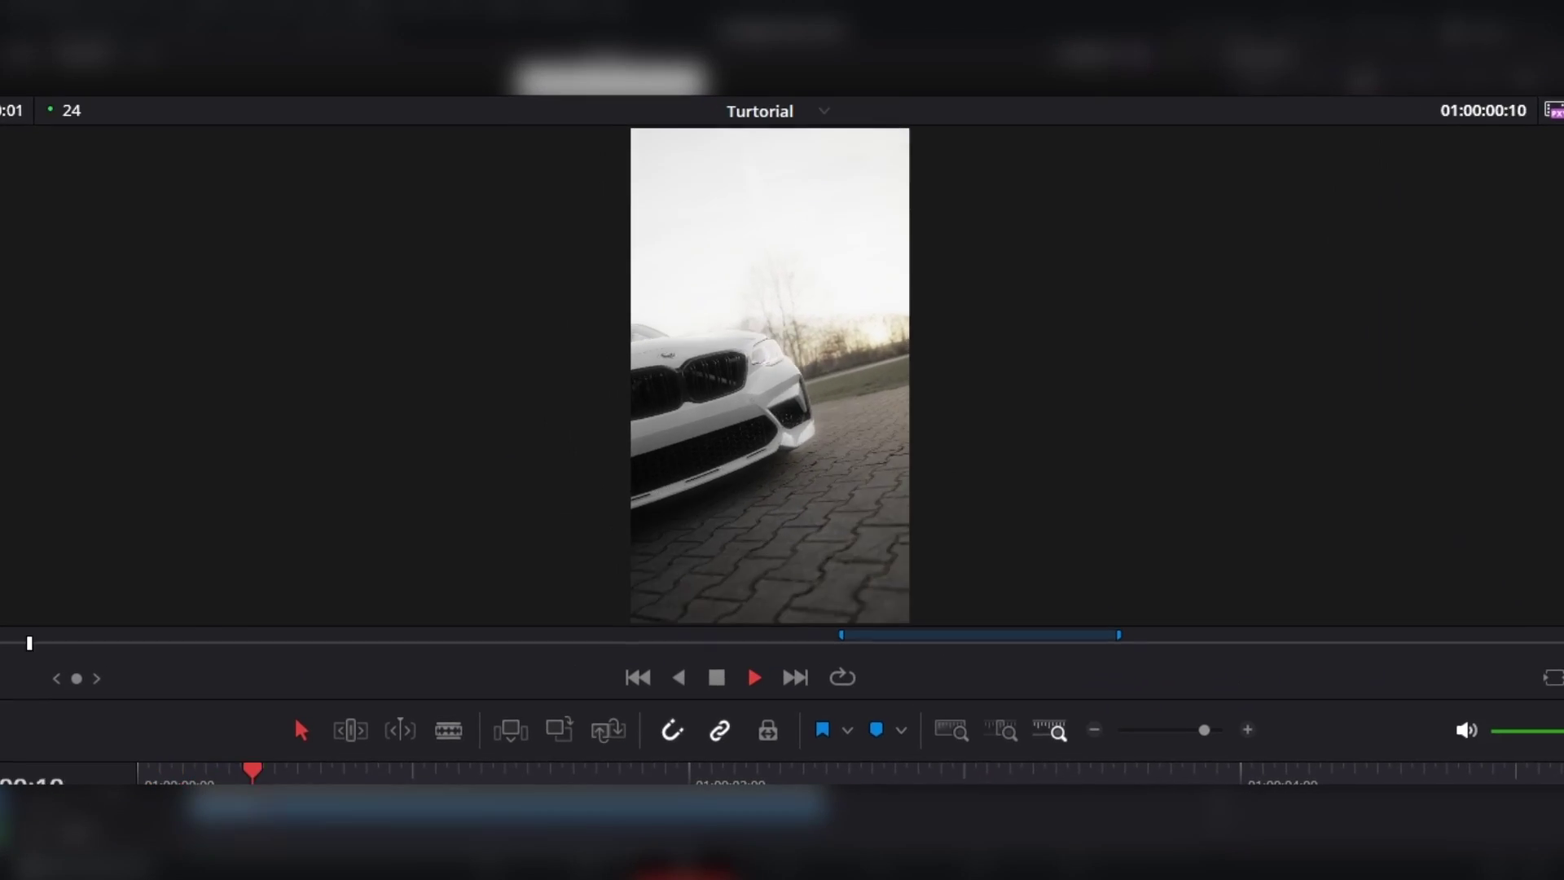
Preview the only Close animation on the headlight and stop playback at 01:00:03:02
{"action": "key", "text": "space"}
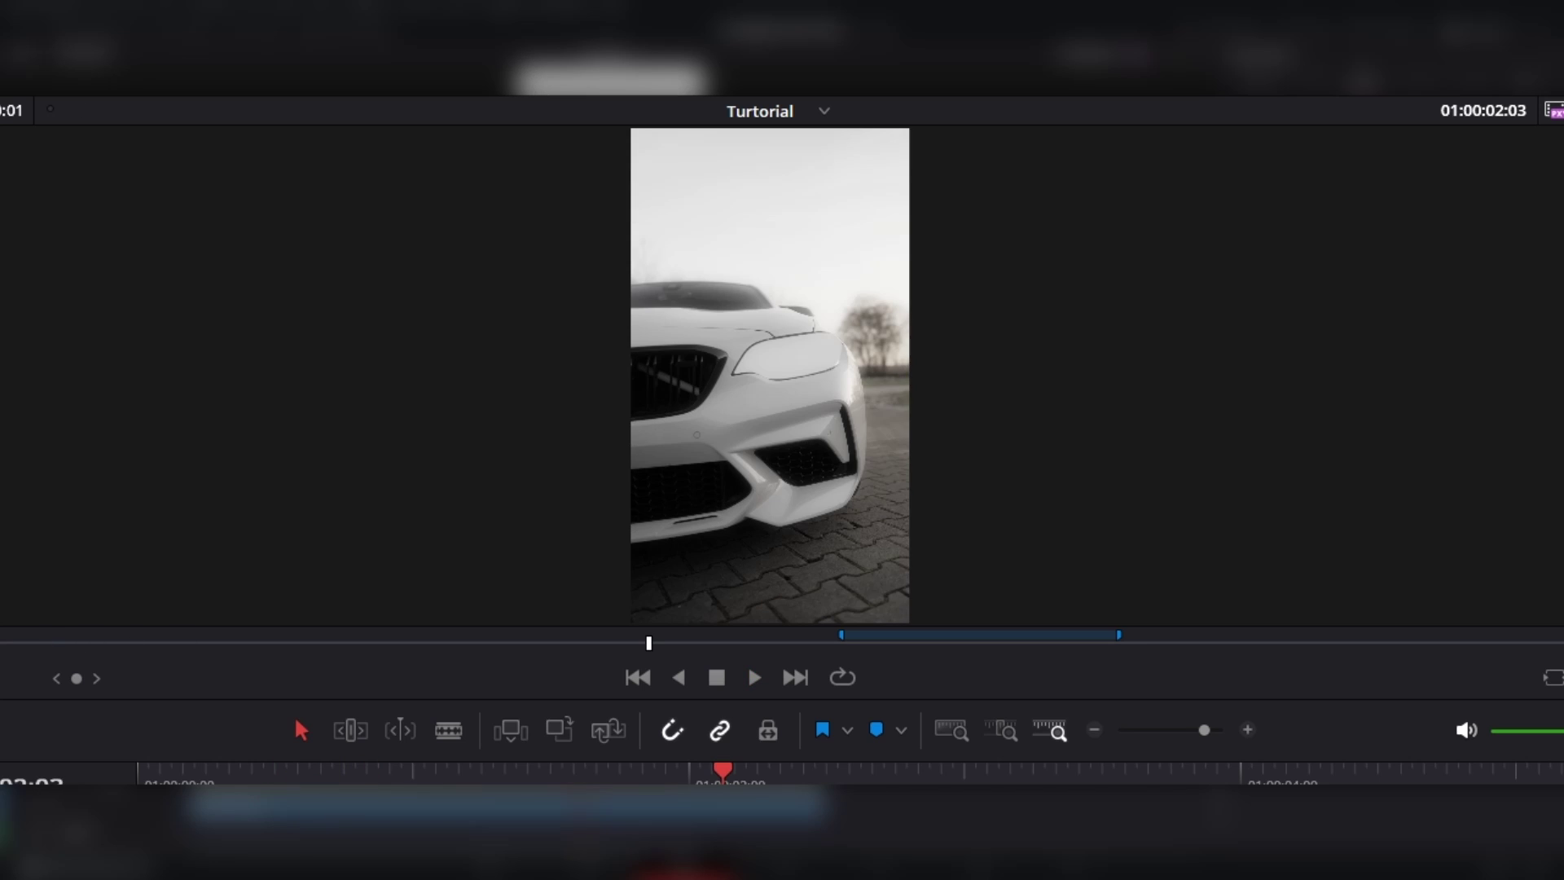
{"action": "key", "text": "space"}
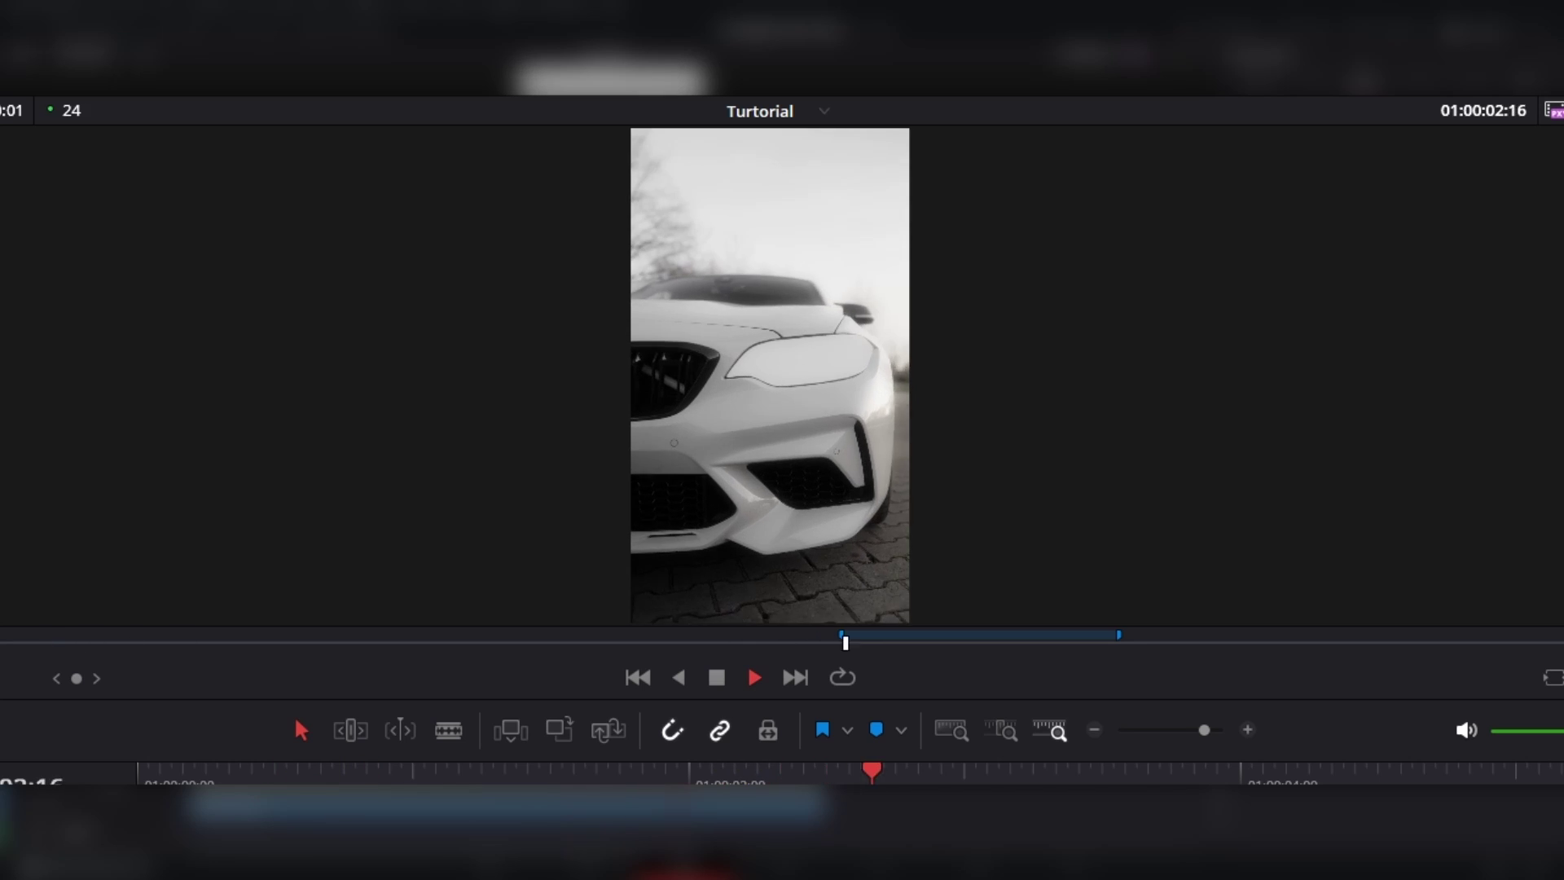
{"action": "key", "text": "space"}
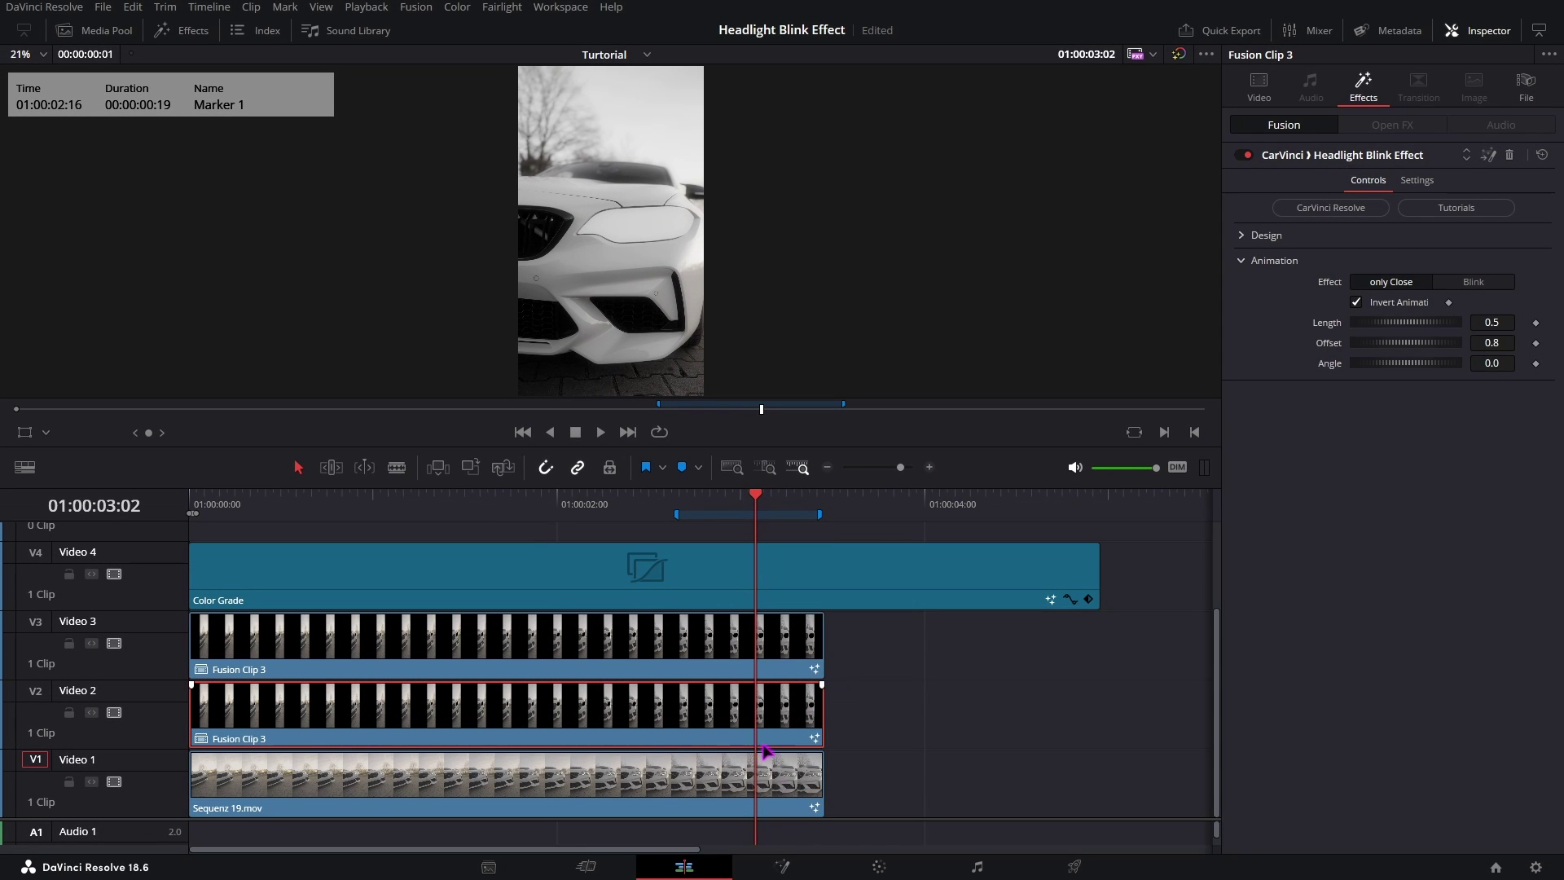
Change the clip speed of the duplicated clips on Video 1, Video 2 and Video 3 after 01:00:03:11
{"action": "left_click_drag", "start_coordinate": [863, 640], "coordinate": [921, 782]}
{"action": "right_click", "coordinate": [918, 782]}
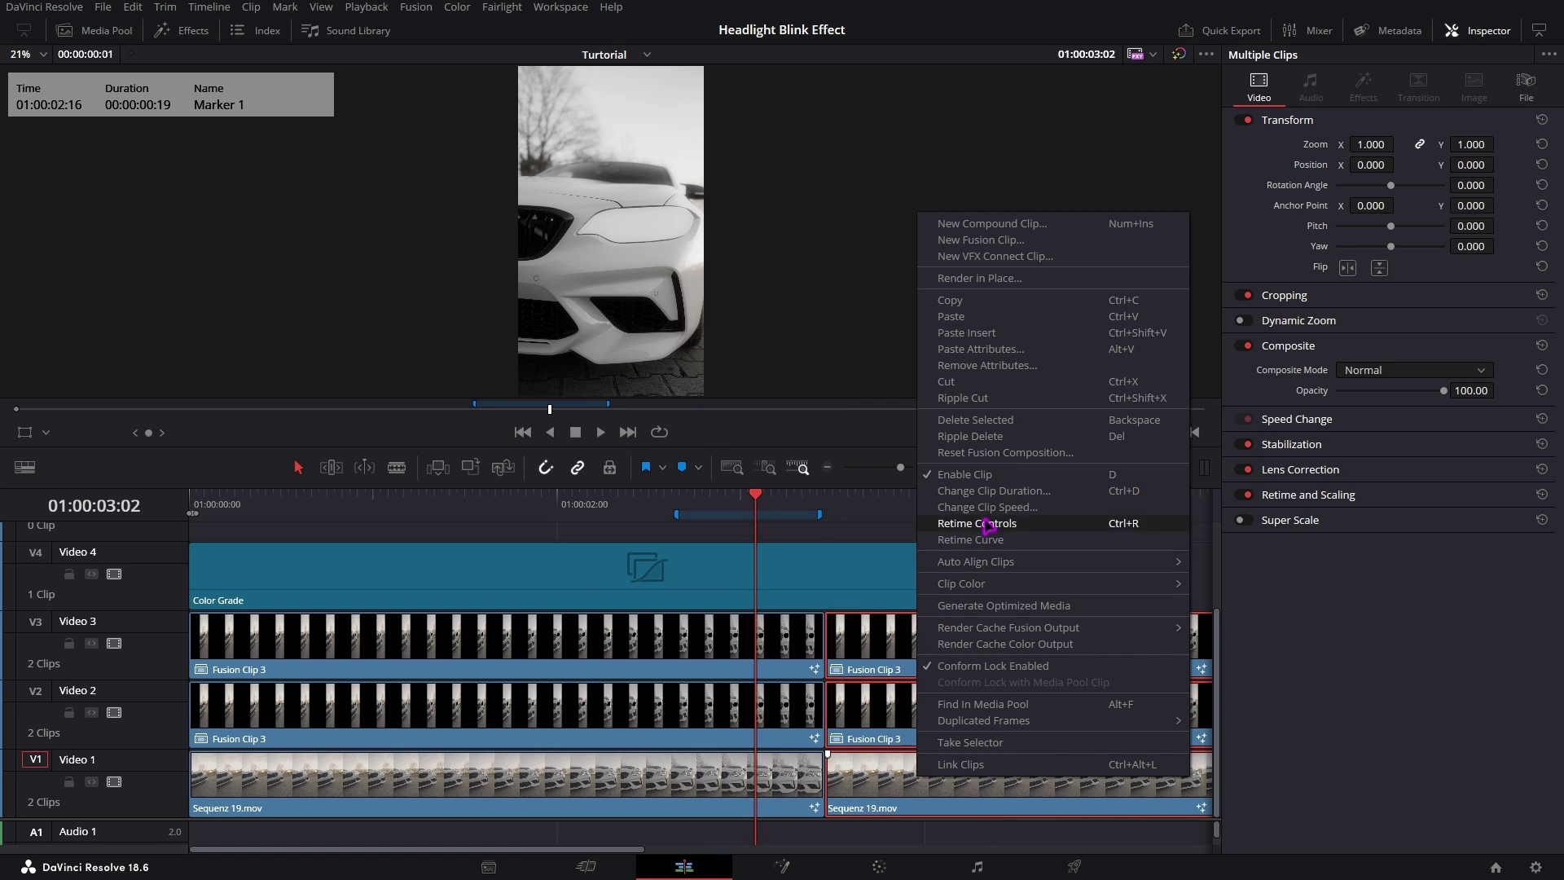
{"action": "left_click", "coordinate": [987, 507]}
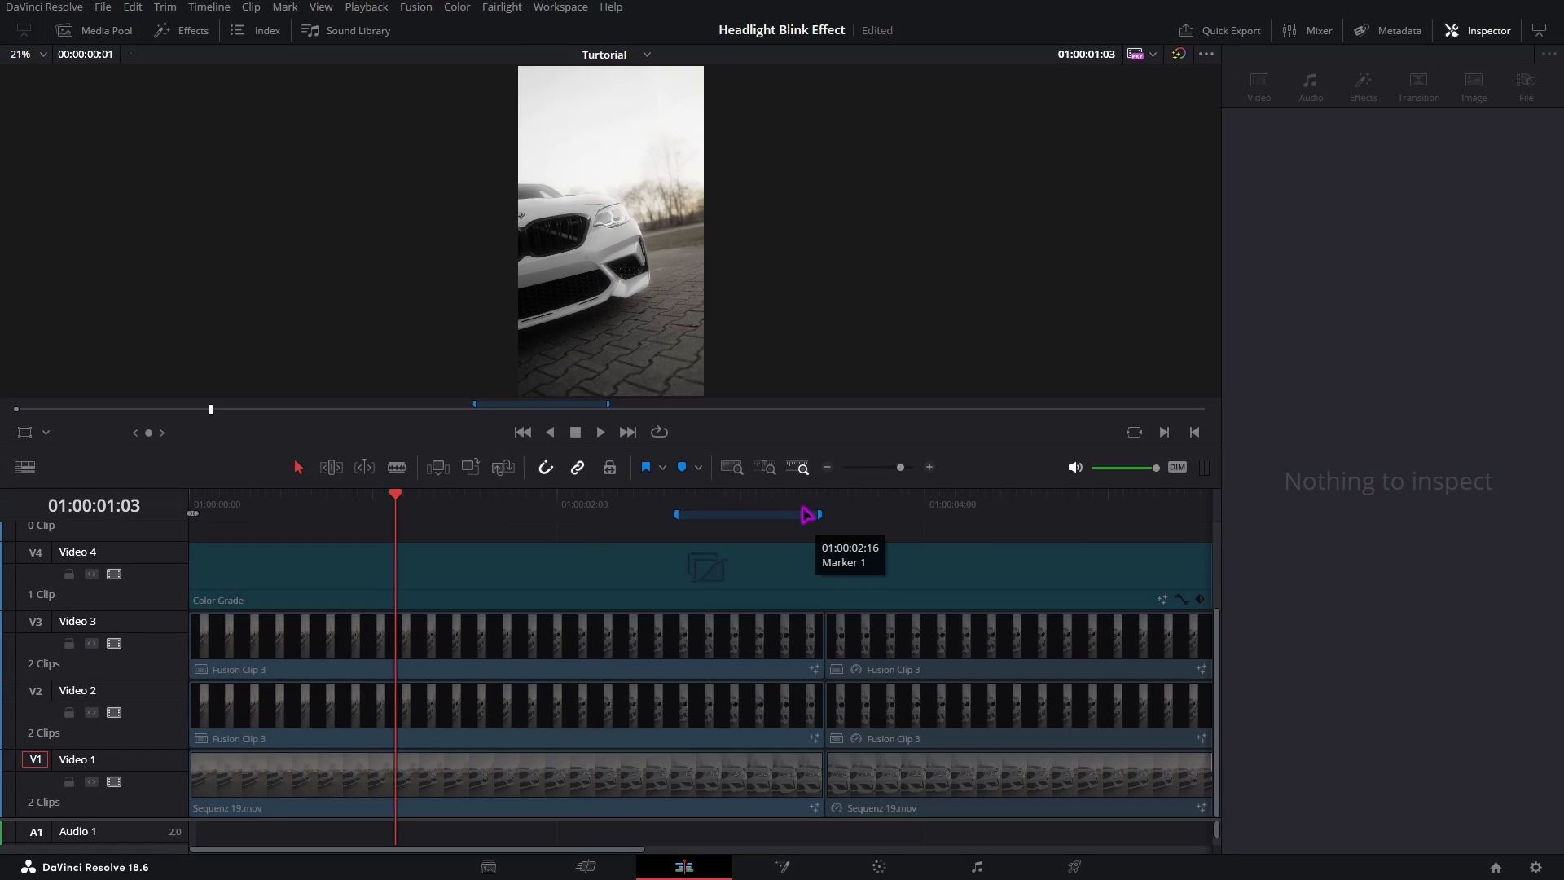
Split the Color Grade clip at 01:00:03:11 and delete all clips after that point on every video track
{"action": "left_click", "coordinate": [825, 508]}
{"action": "left_click", "coordinate": [867, 571]}
{"action": "key", "text": "ctrl+b"}
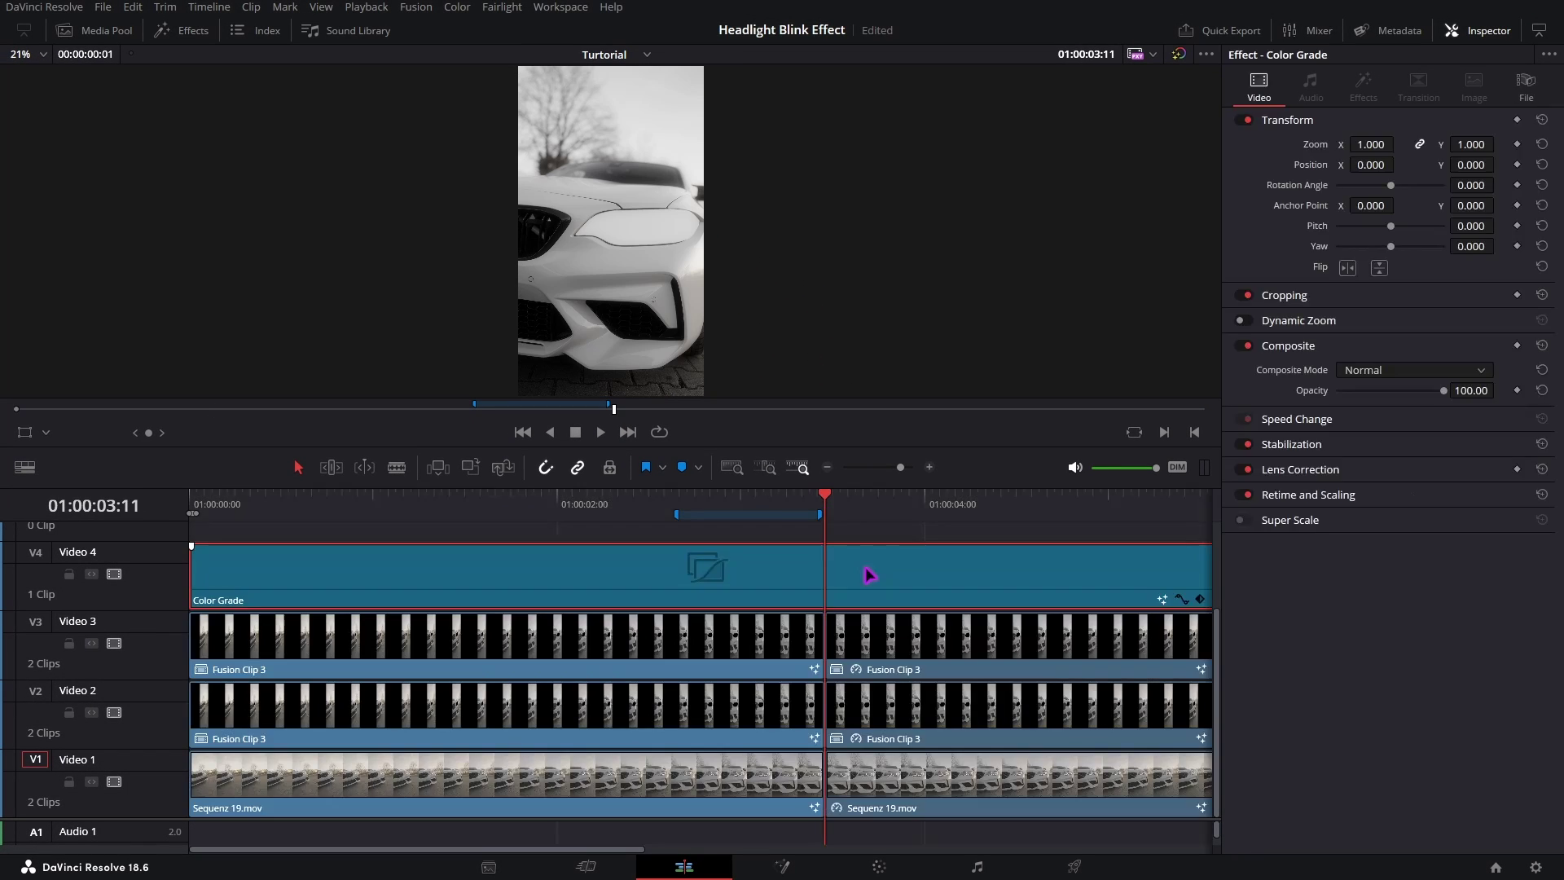
{"action": "mouse_move", "coordinate": [872, 532]}
{"action": "left_mouse_down"}
{"action": "mouse_move", "coordinate": [930, 605]}
{"action": "mouse_move", "coordinate": [994, 785]}
{"action": "left_mouse_up"}
{"action": "key", "text": "Delete"}
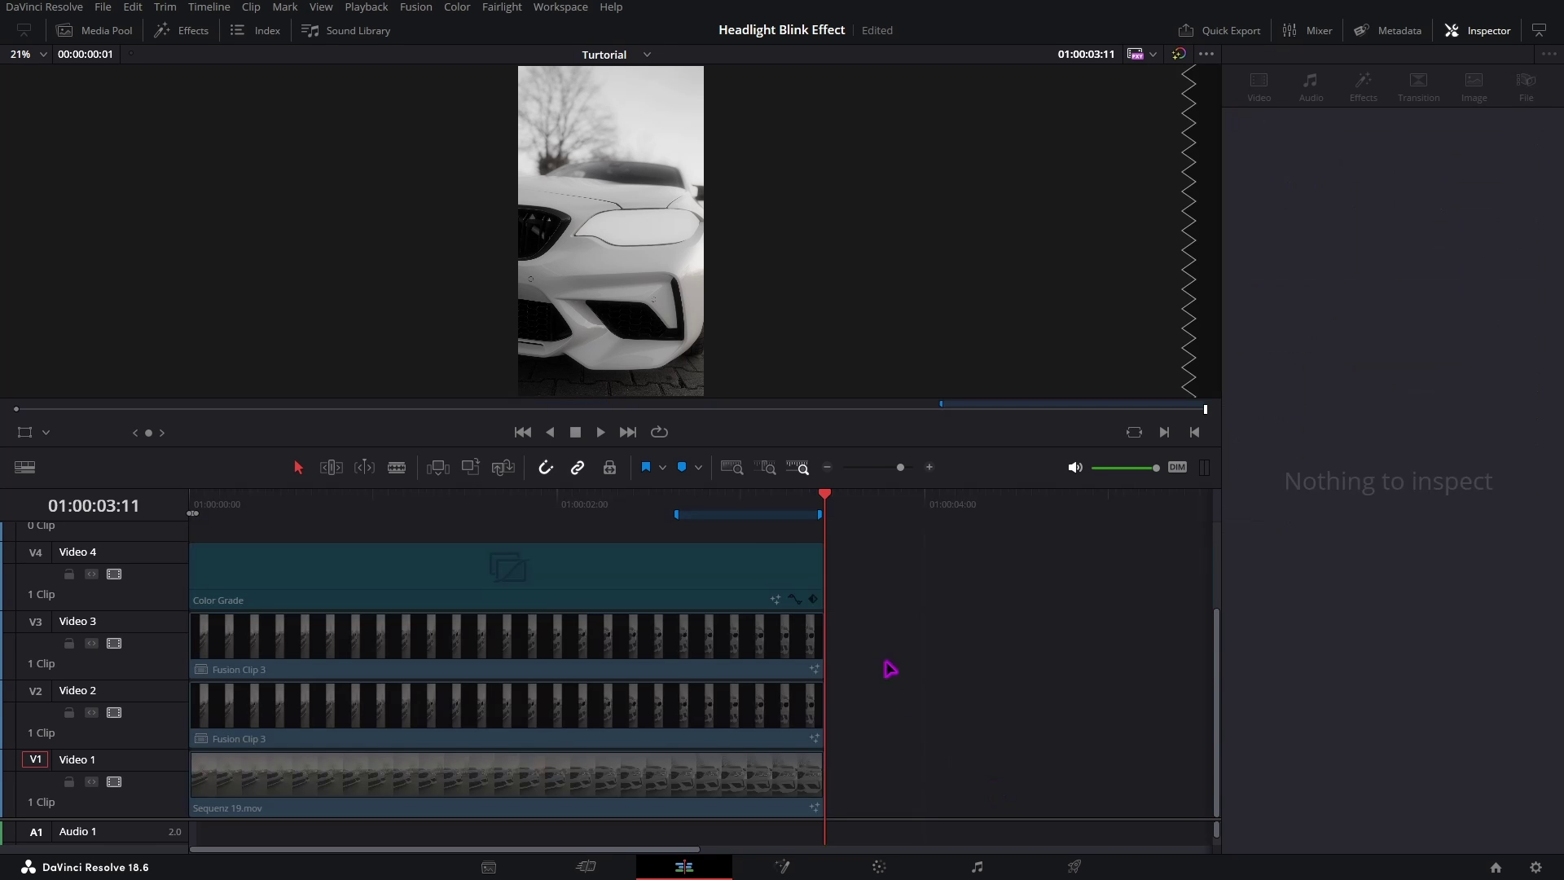
At 01:00:02:09, turn the Headlight Blink Effect's Invert Animation option off and on again for Fusion Clip 3 on Video 2
{"action": "left_click", "coordinate": [626, 499]}
{"action": "left_click", "coordinate": [689, 736]}
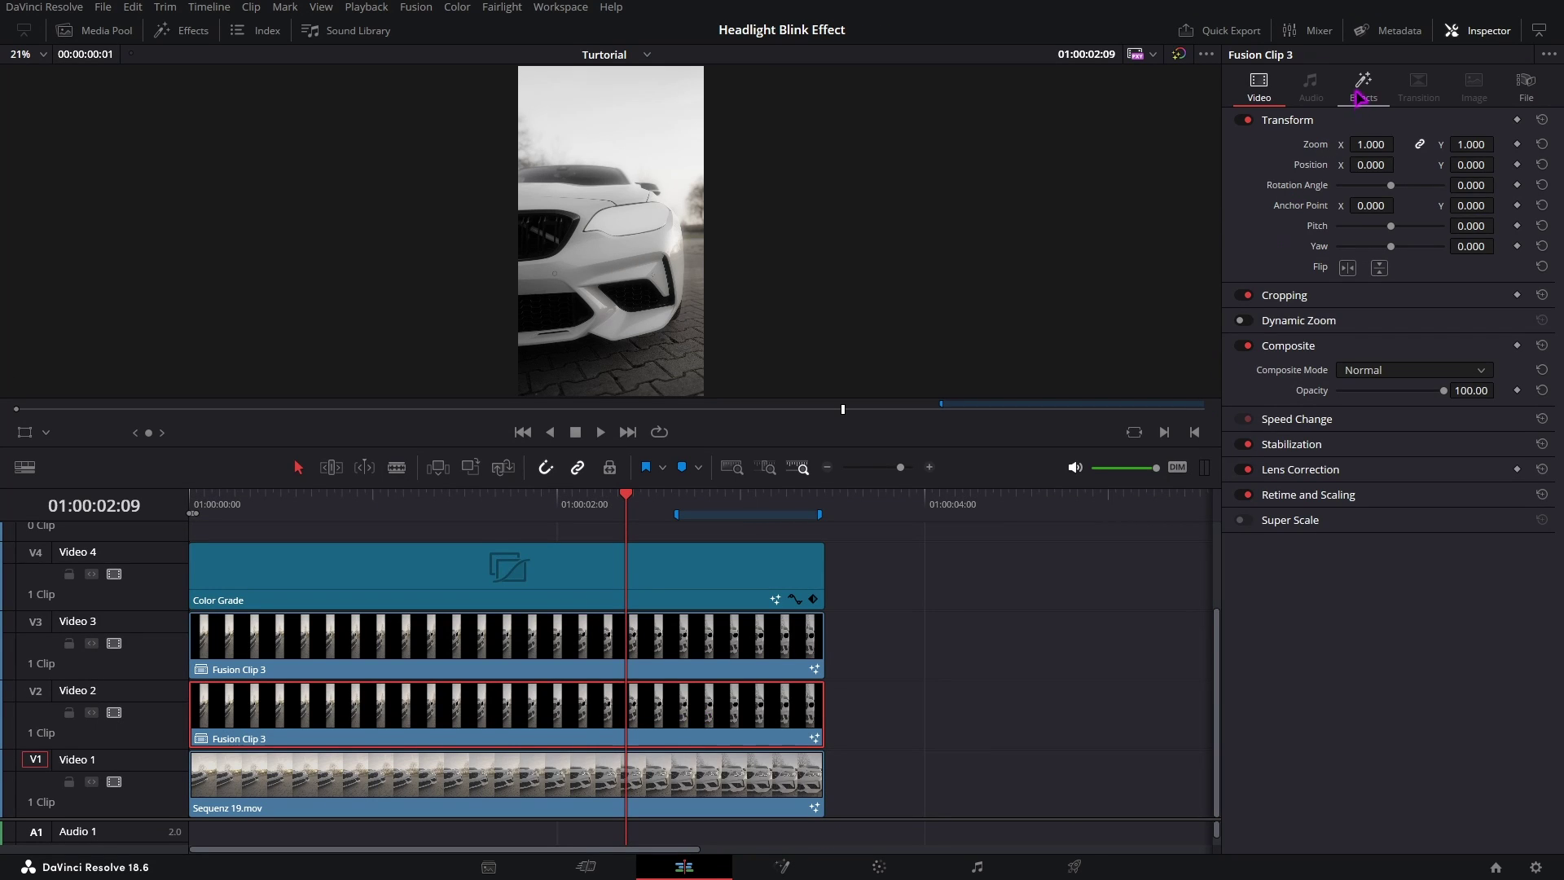
{"action": "left_click", "coordinate": [1360, 92]}
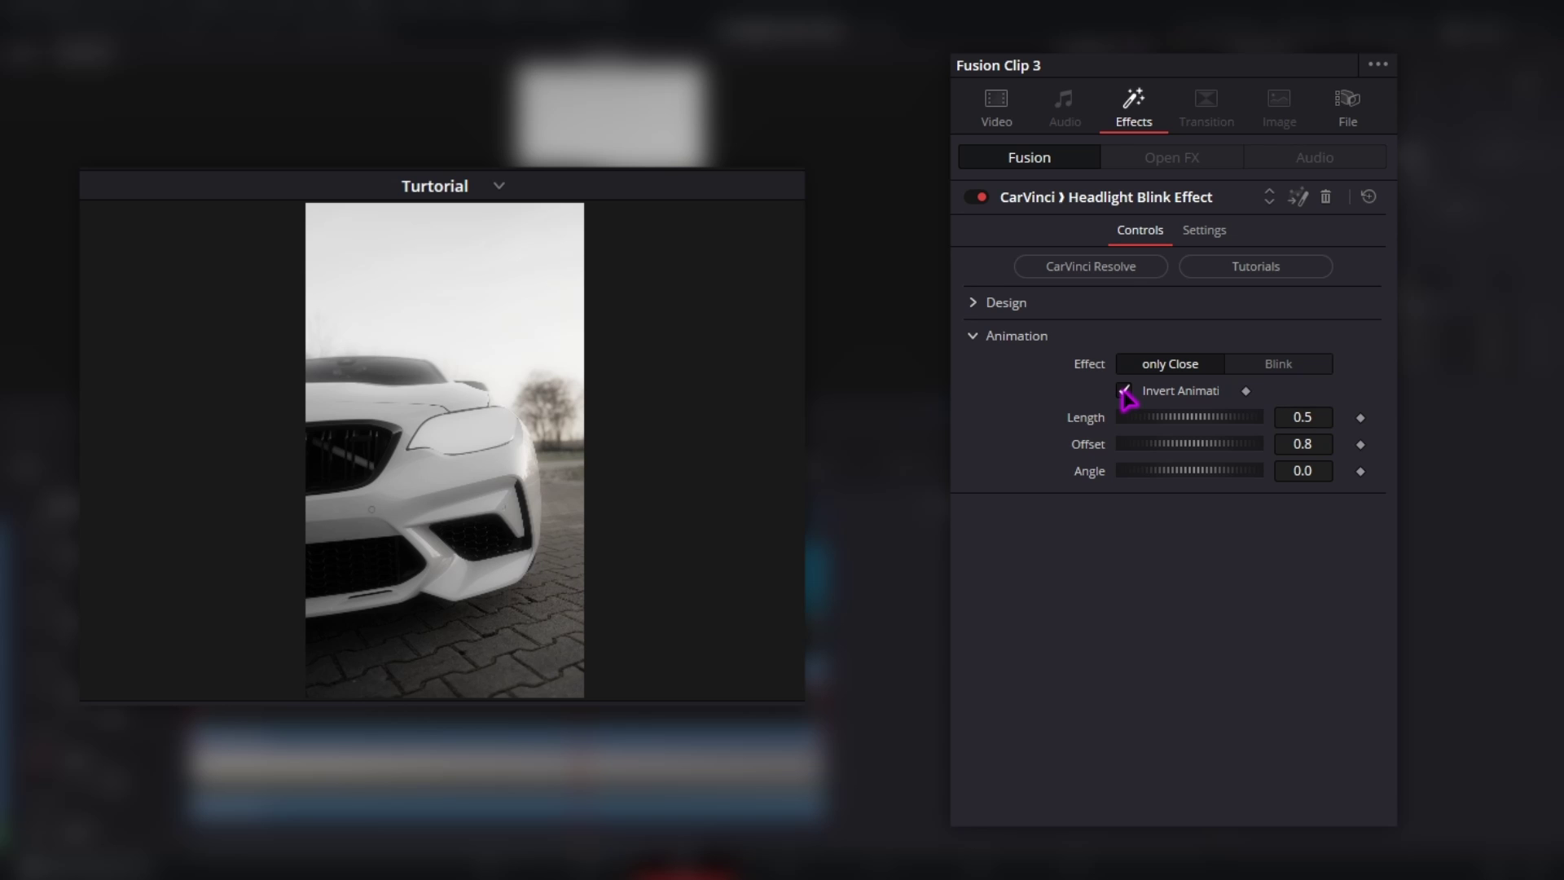
{"action": "left_click", "coordinate": [1124, 391]}
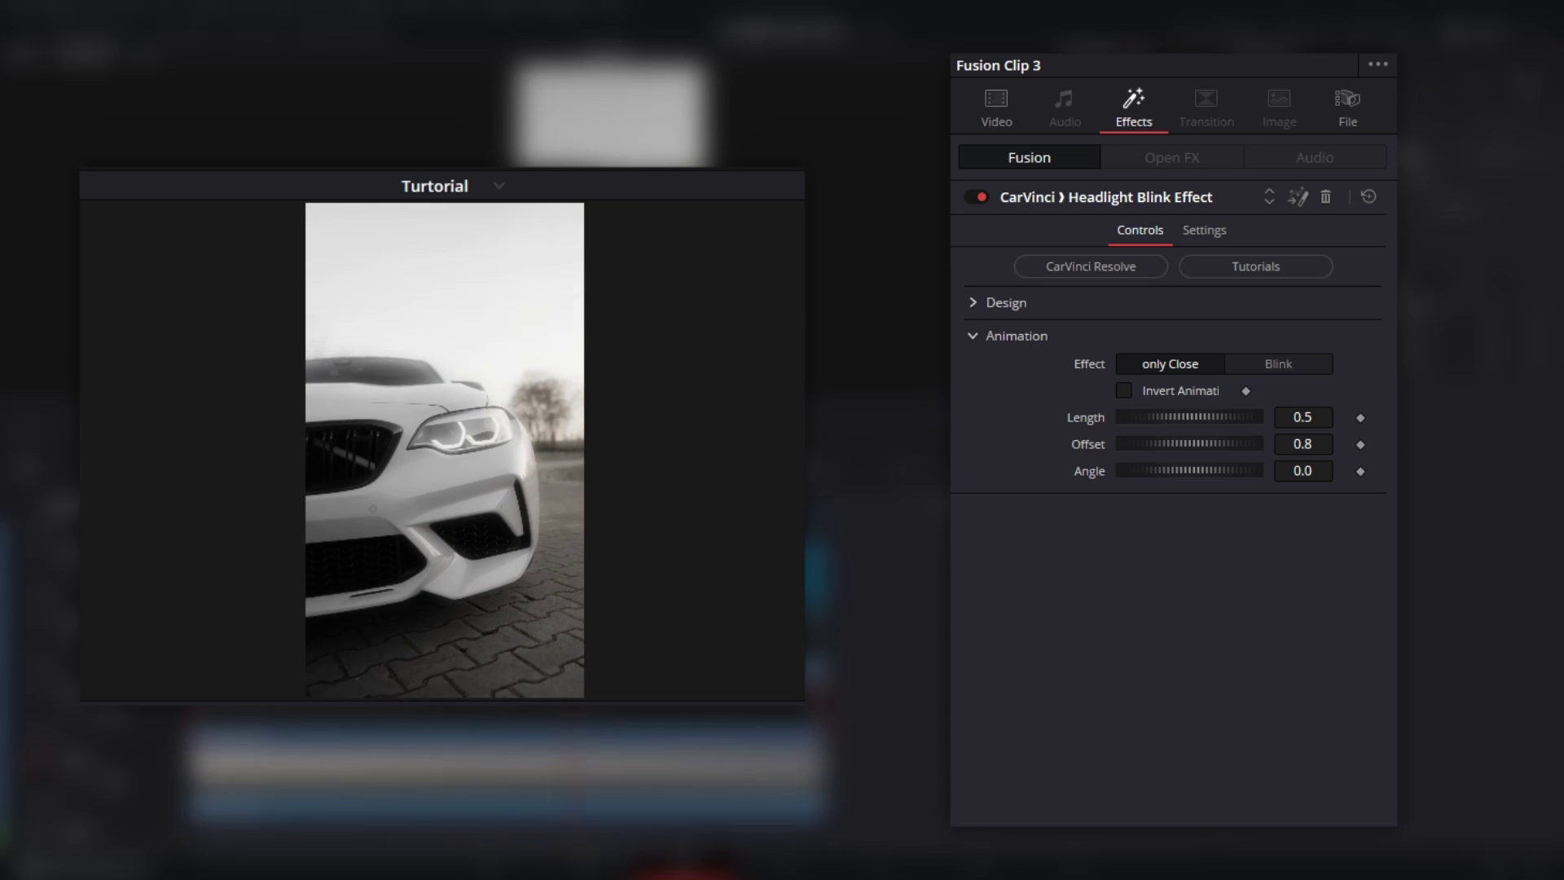
{"action": "left_click", "coordinate": [1123, 391]}
Set the effect's animation mode to Blink, try a Length of 1.312, and reset the Length to its default
{"action": "left_click", "coordinate": [1276, 365]}
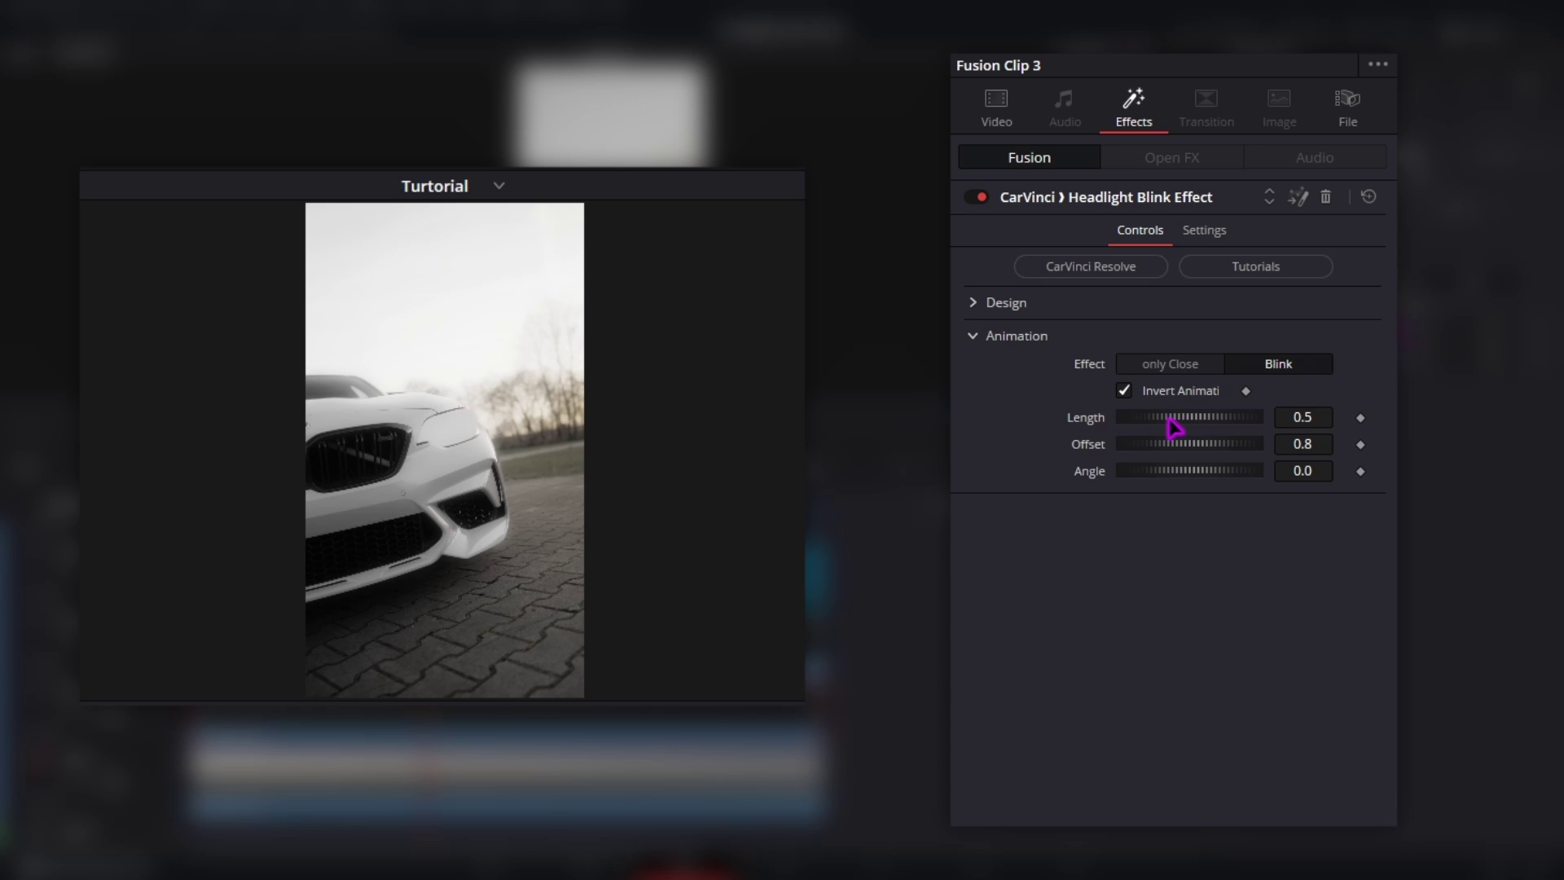
{"action": "left_click_drag", "start_coordinate": [1174, 426], "coordinate": [1195, 429]}
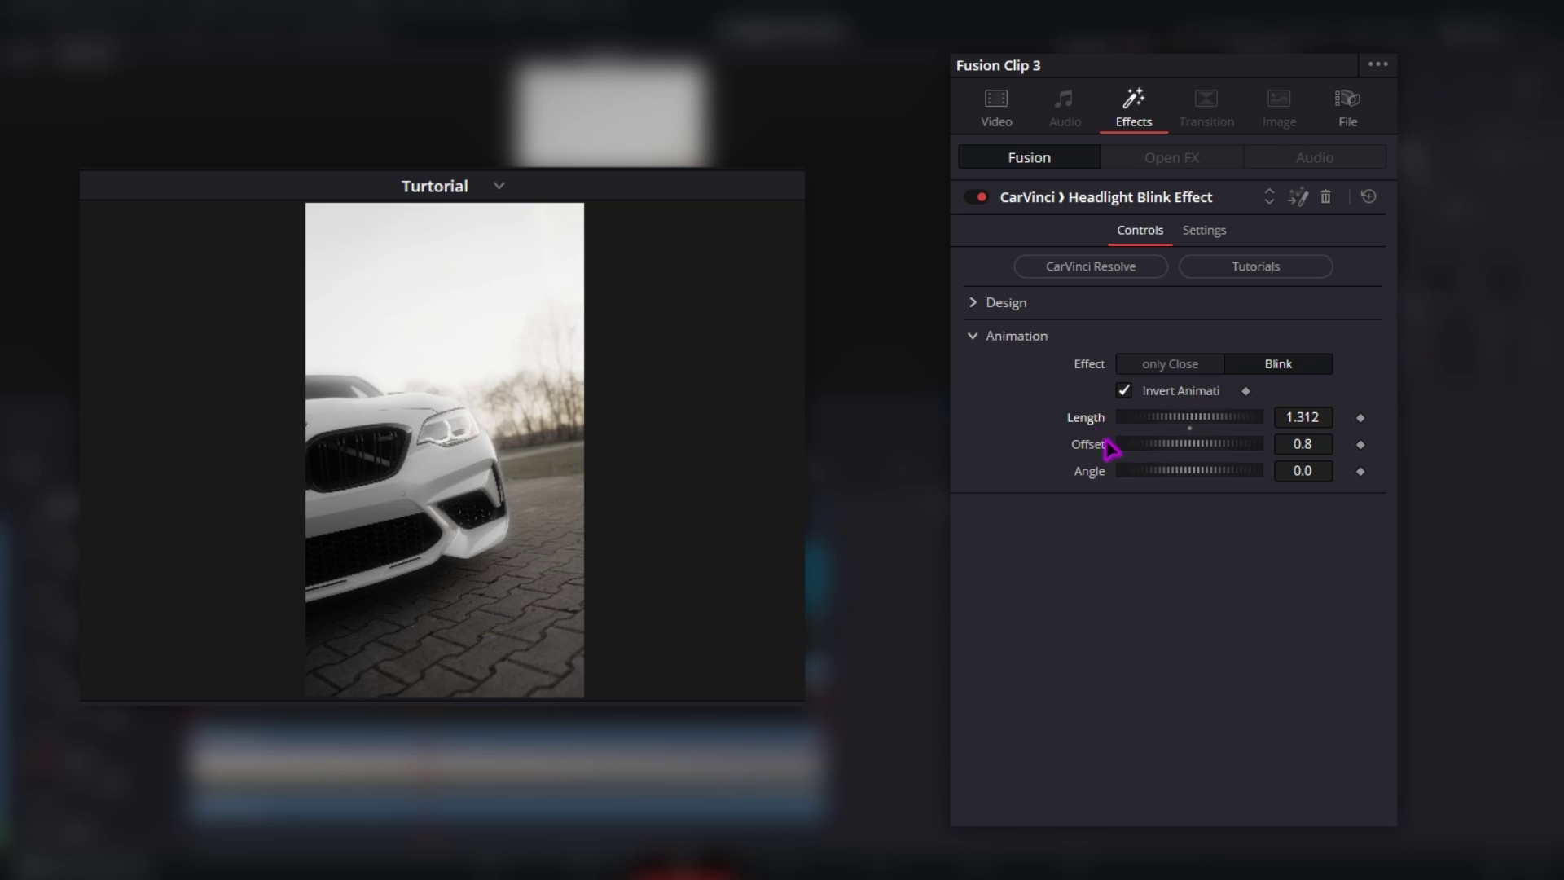
{"action": "double_click", "coordinate": [1088, 421]}
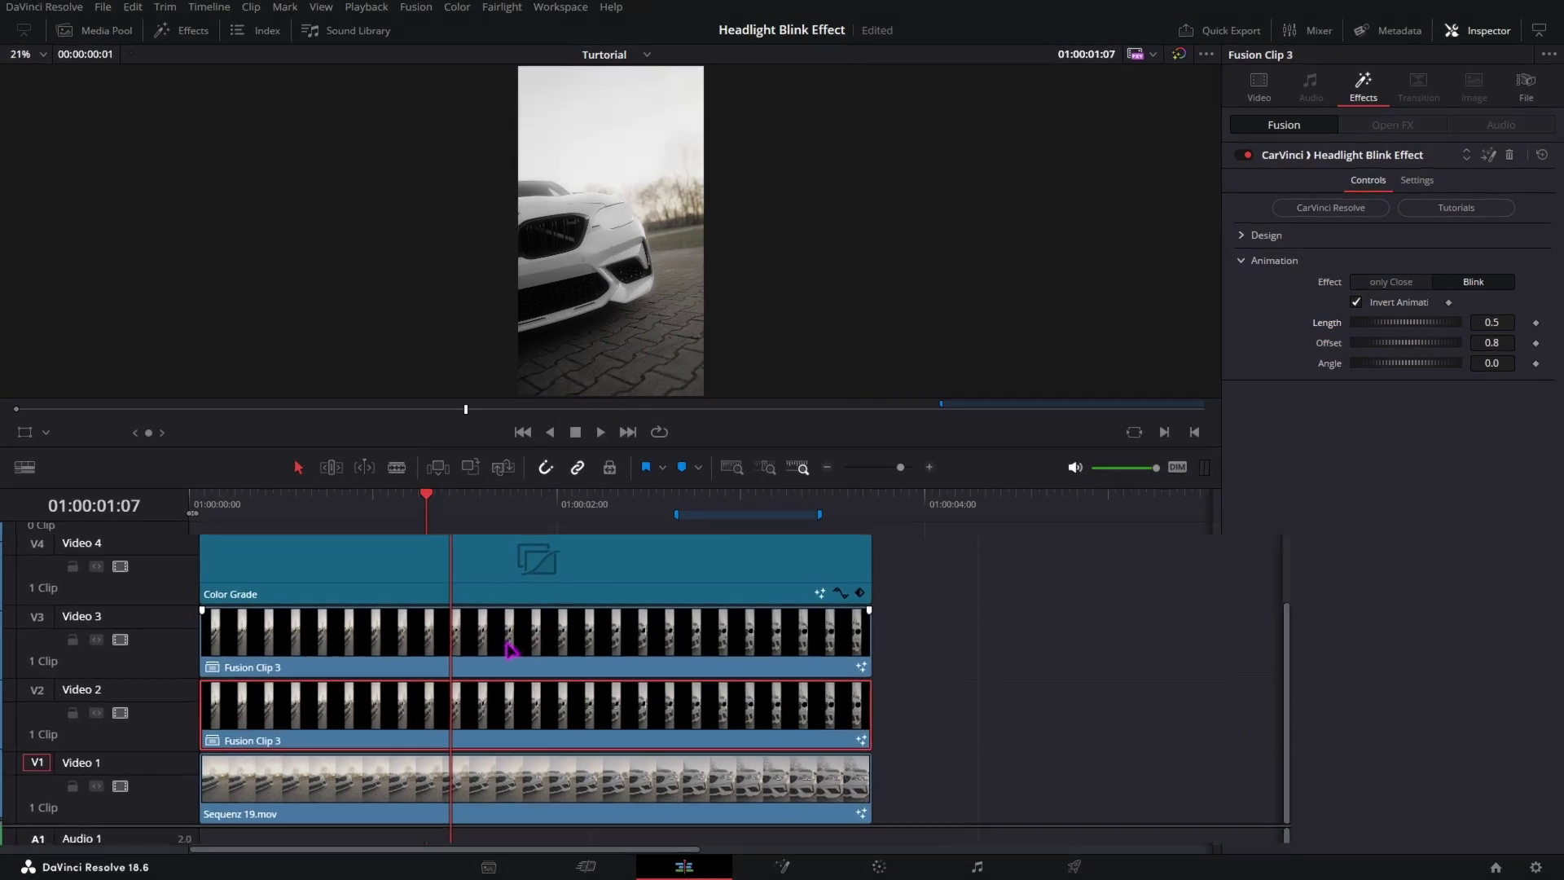
Disable Fusion Clip 3 on Video 3 and show the Headlight Blink Effect settings of the clip on Video 2
{"action": "left_click", "coordinate": [522, 650]}
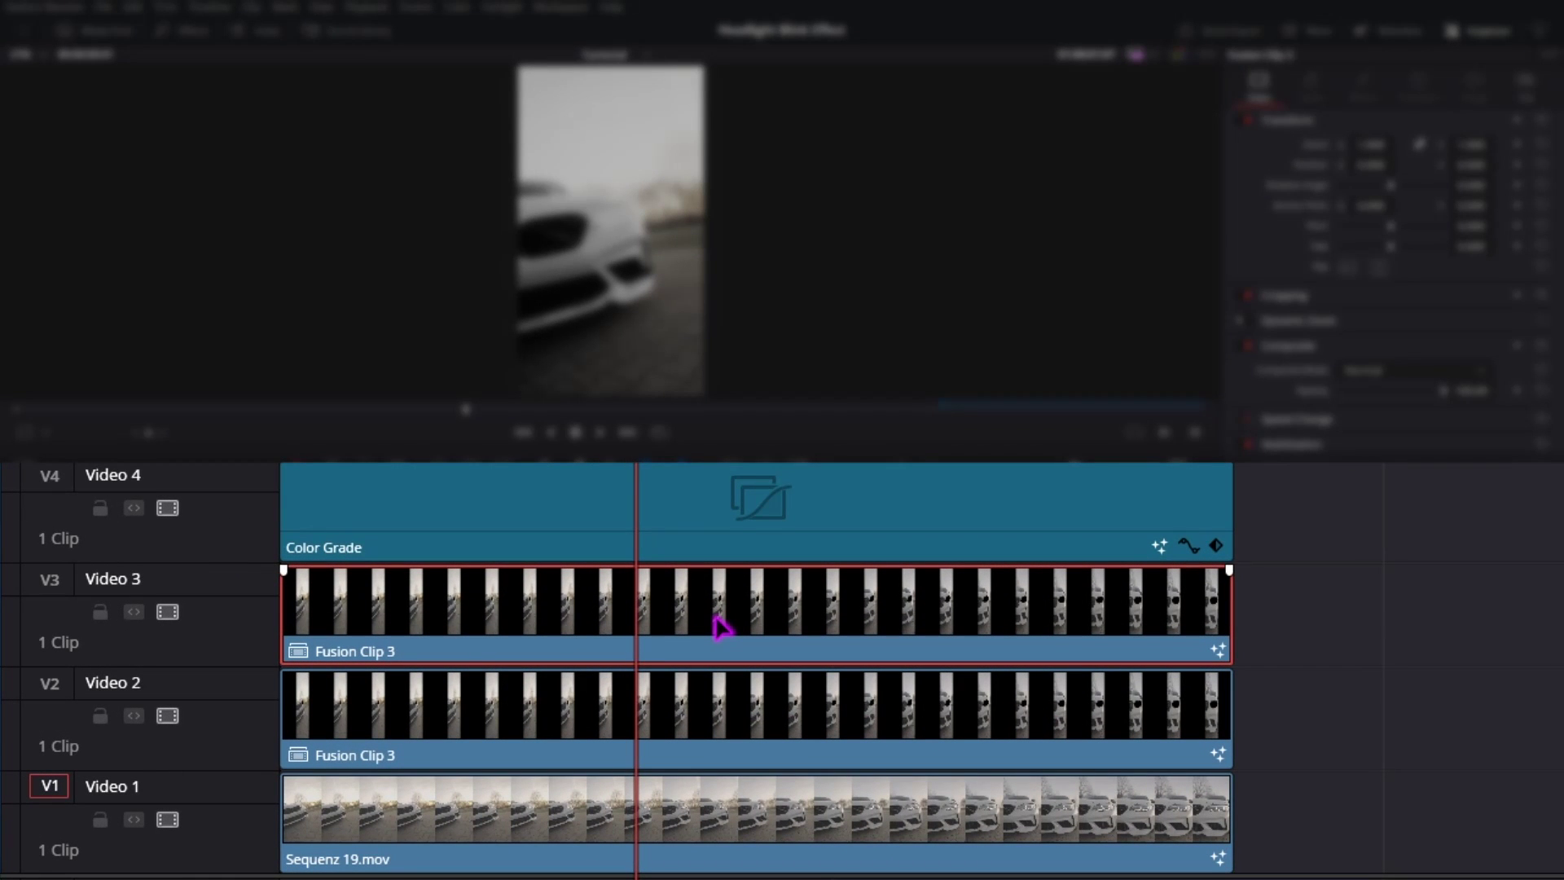
{"action": "key", "text": "d"}
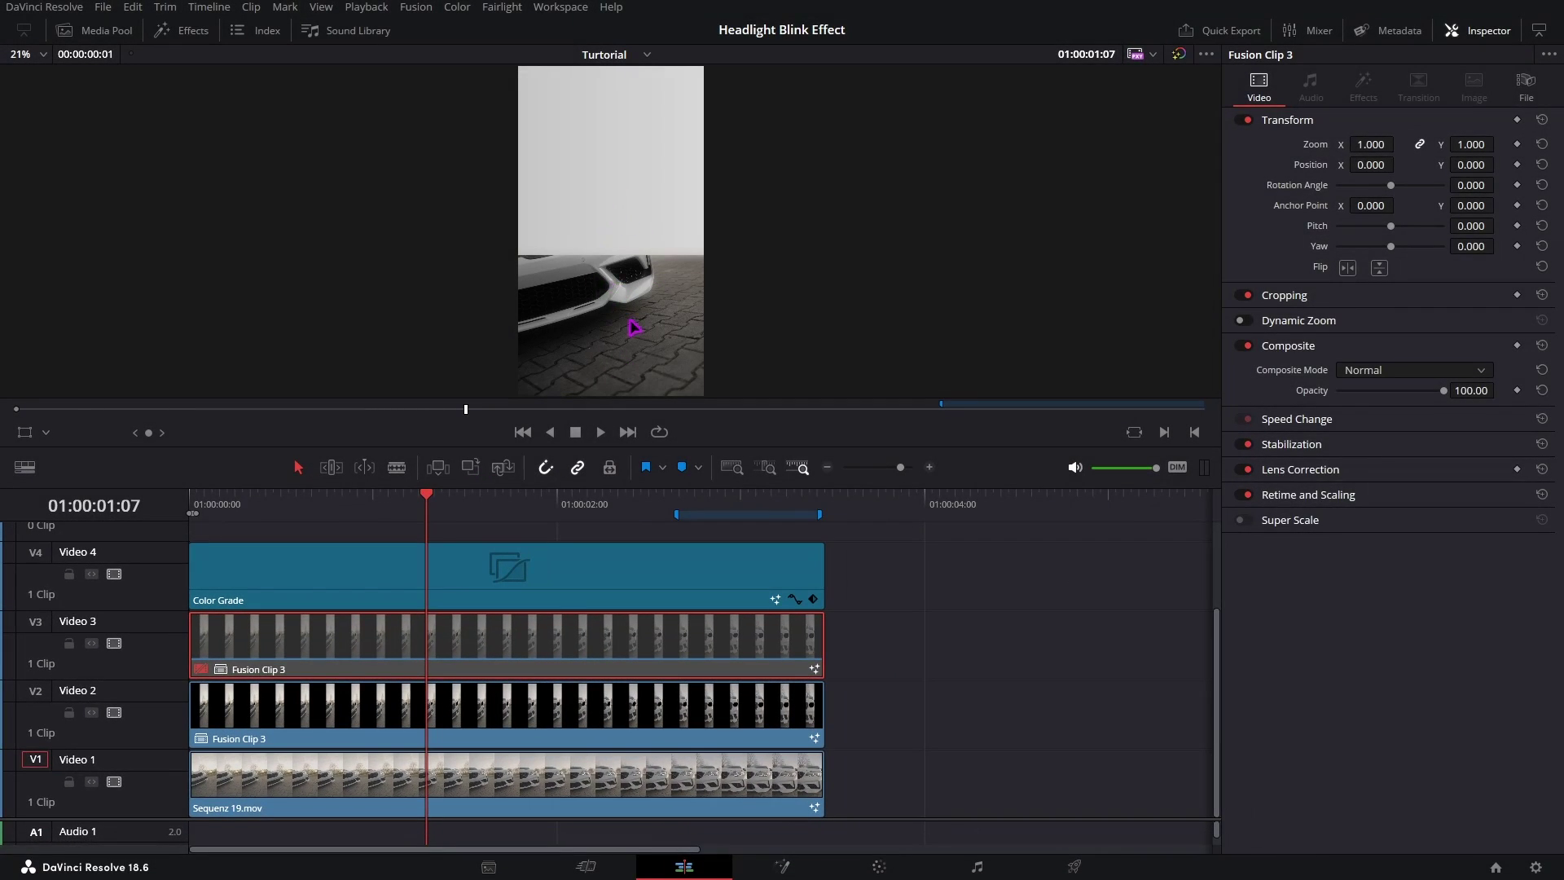
{"action": "left_click", "coordinate": [440, 709]}
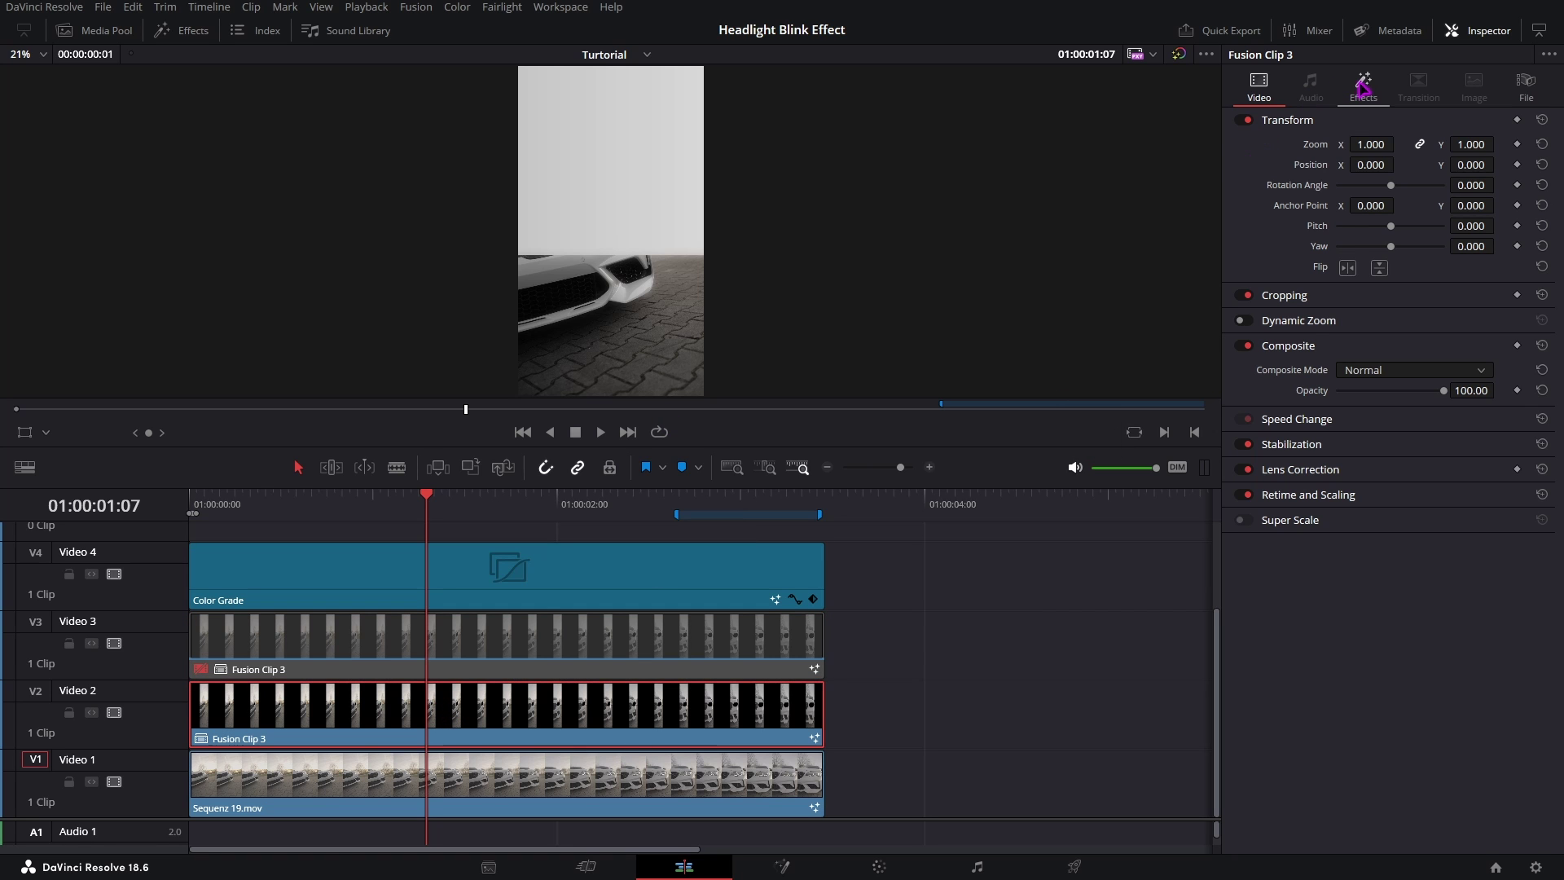
{"action": "left_click", "coordinate": [1363, 87]}
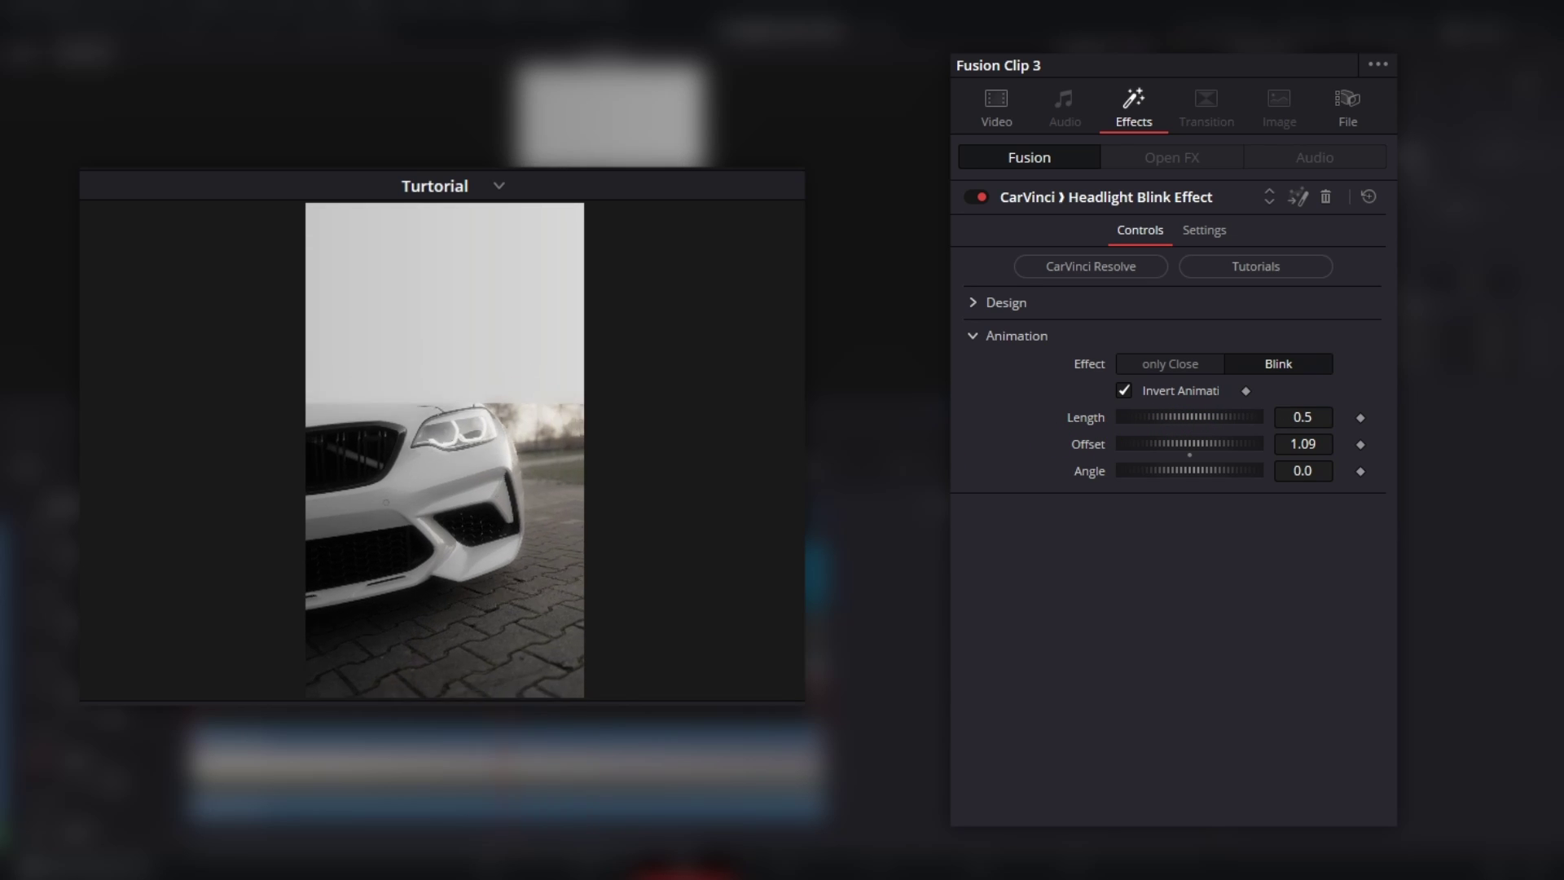
Set the Headlight Blink Effect's Offset to 1.02 and adjust its Angle
{"action": "left_click_drag", "start_coordinate": [1167, 443], "coordinate": [1172, 458]}
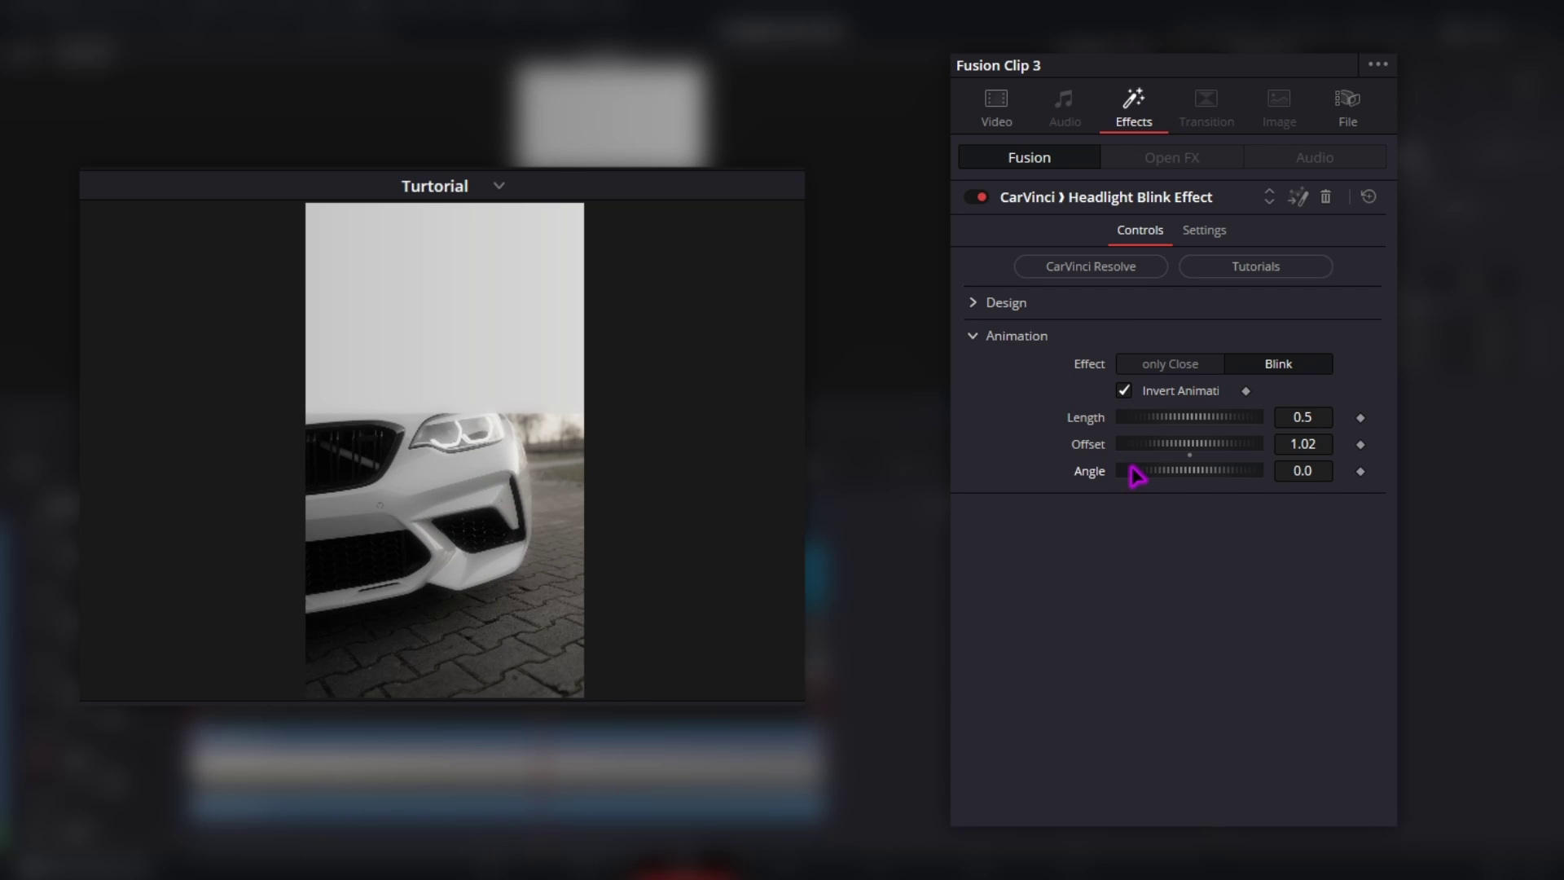
{"action": "left_click_drag", "start_coordinate": [1138, 477], "coordinate": [1143, 480]}
{"action": "left_click_drag", "start_coordinate": [1153, 476], "coordinate": [1156, 476]}
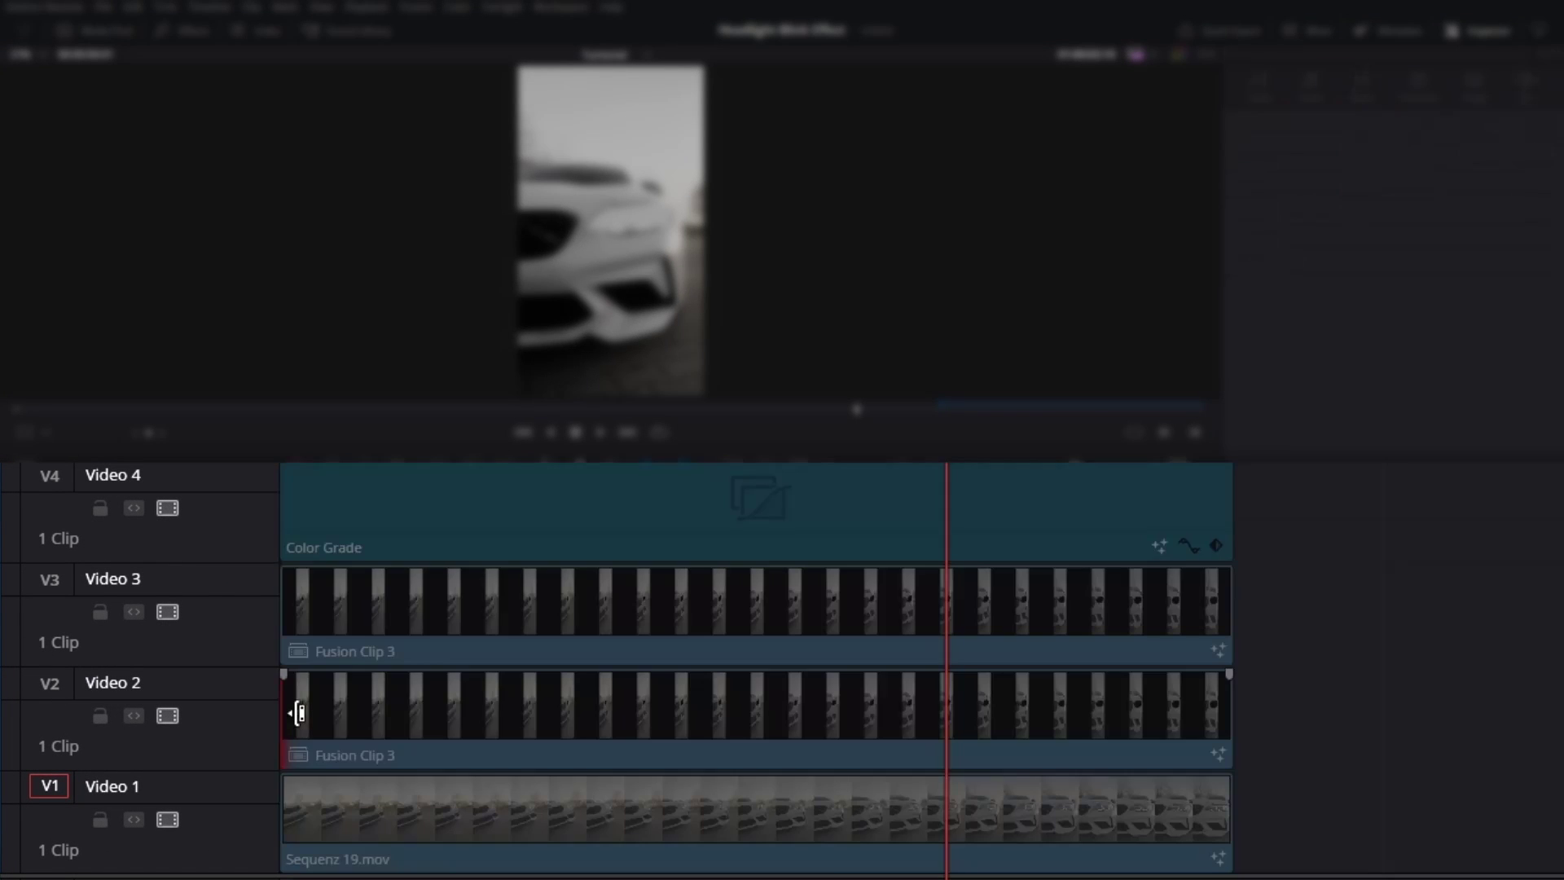
Trim the start of Fusion Clip 3 on Video 2 to 01:00:02:01 and place the playhead there
{"action": "left_click_drag", "start_coordinate": [299, 714], "coordinate": [862, 696]}
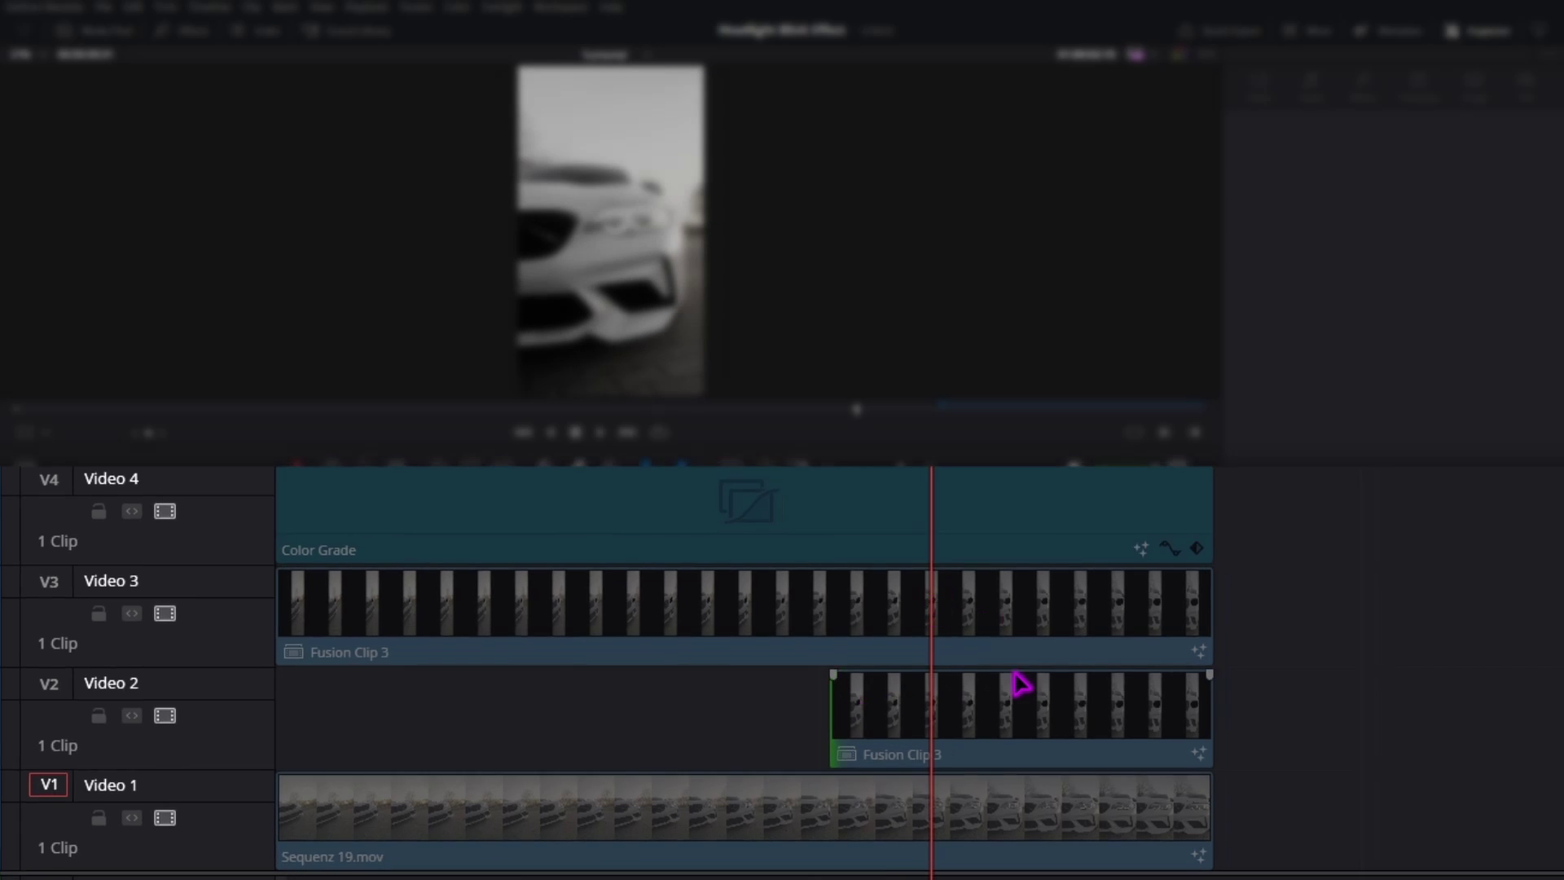
{"action": "left_click", "coordinate": [1029, 727]}
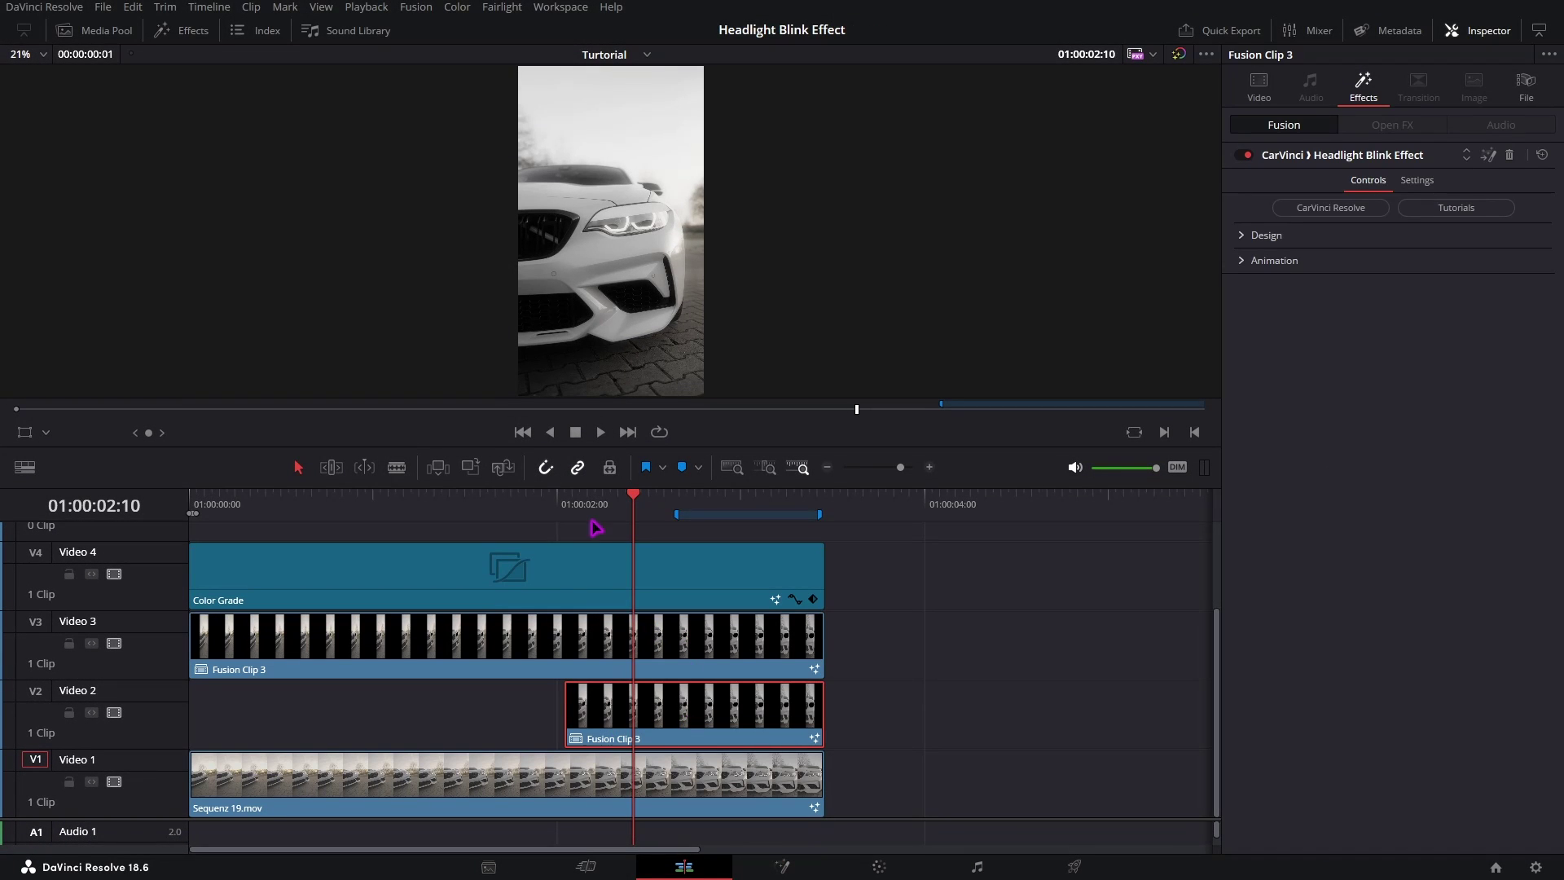
{"action": "left_click", "coordinate": [565, 502]}
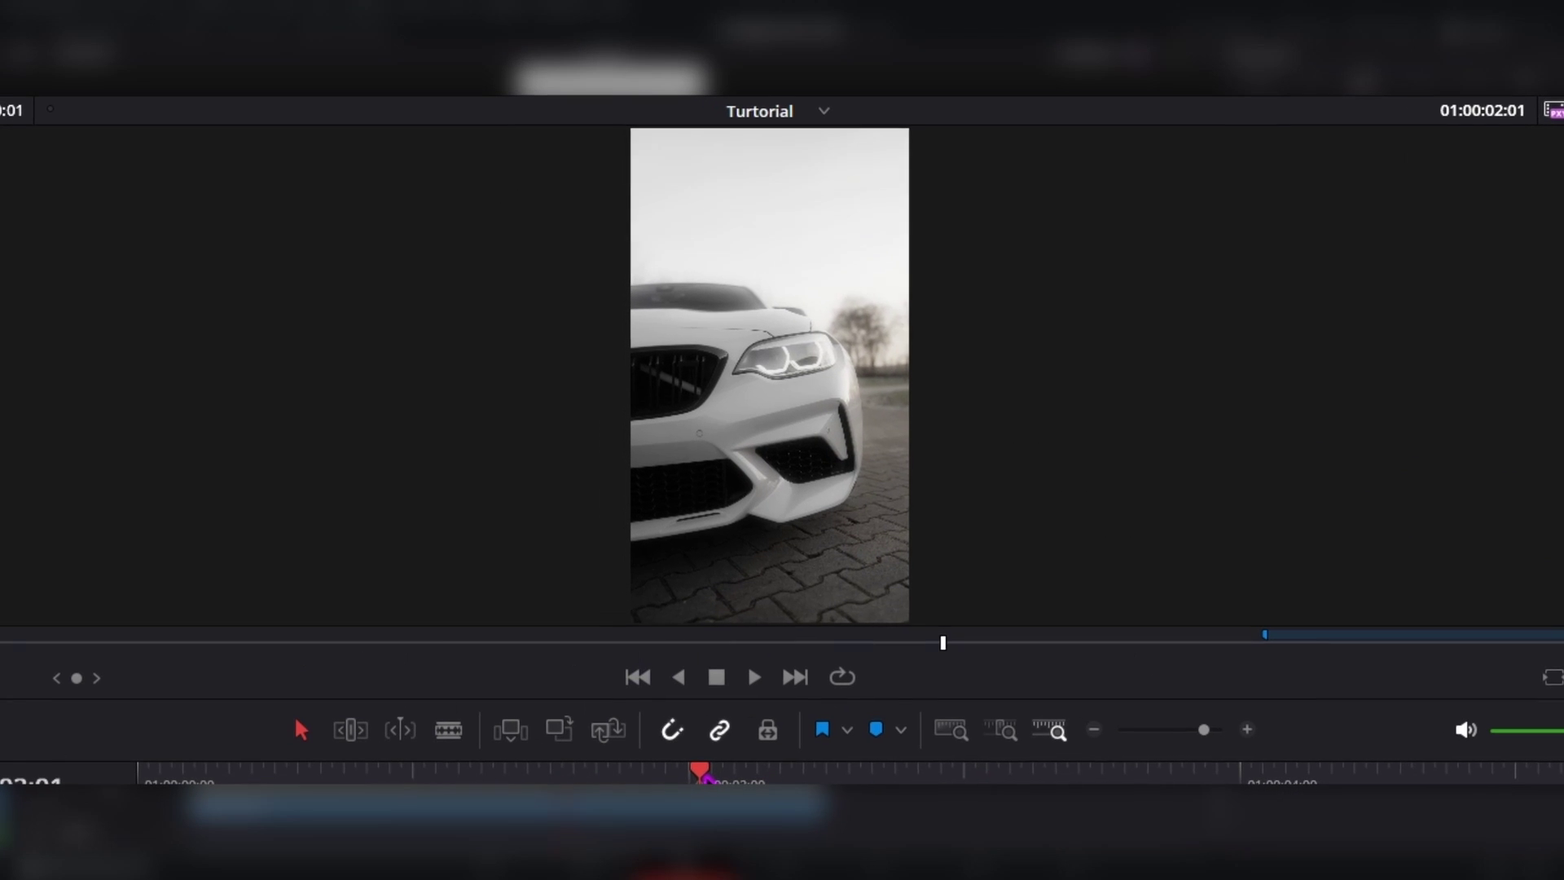
Play the timeline from 01:00:02:01 to preview the blink timing of the trimmed clip
{"action": "key", "text": "space"}
{"action": "left_click", "coordinate": [704, 777]}
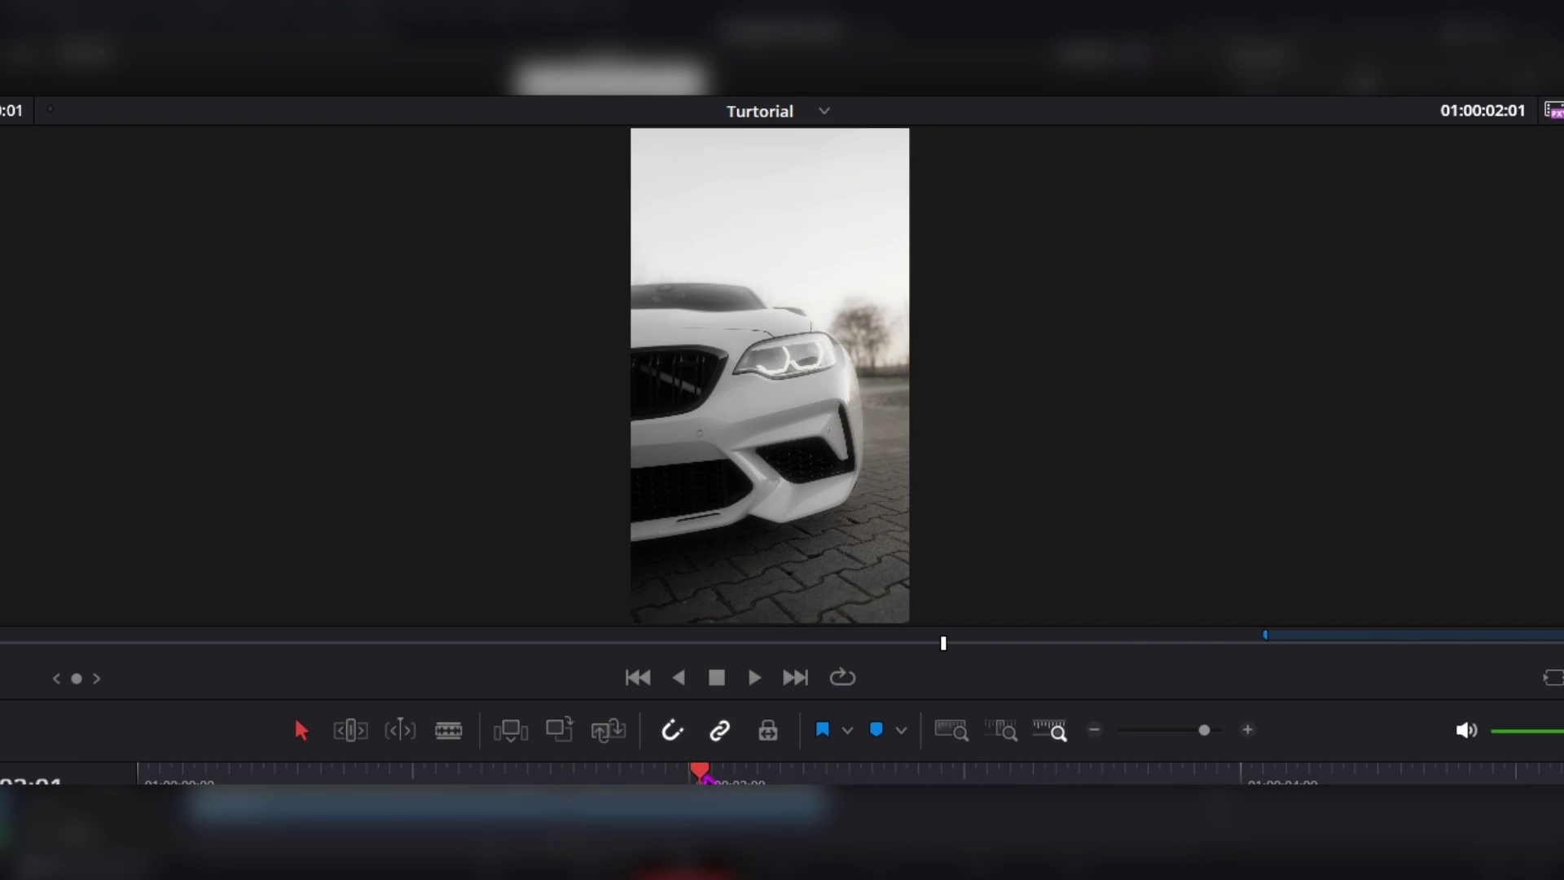
{"action": "key", "text": "space"}
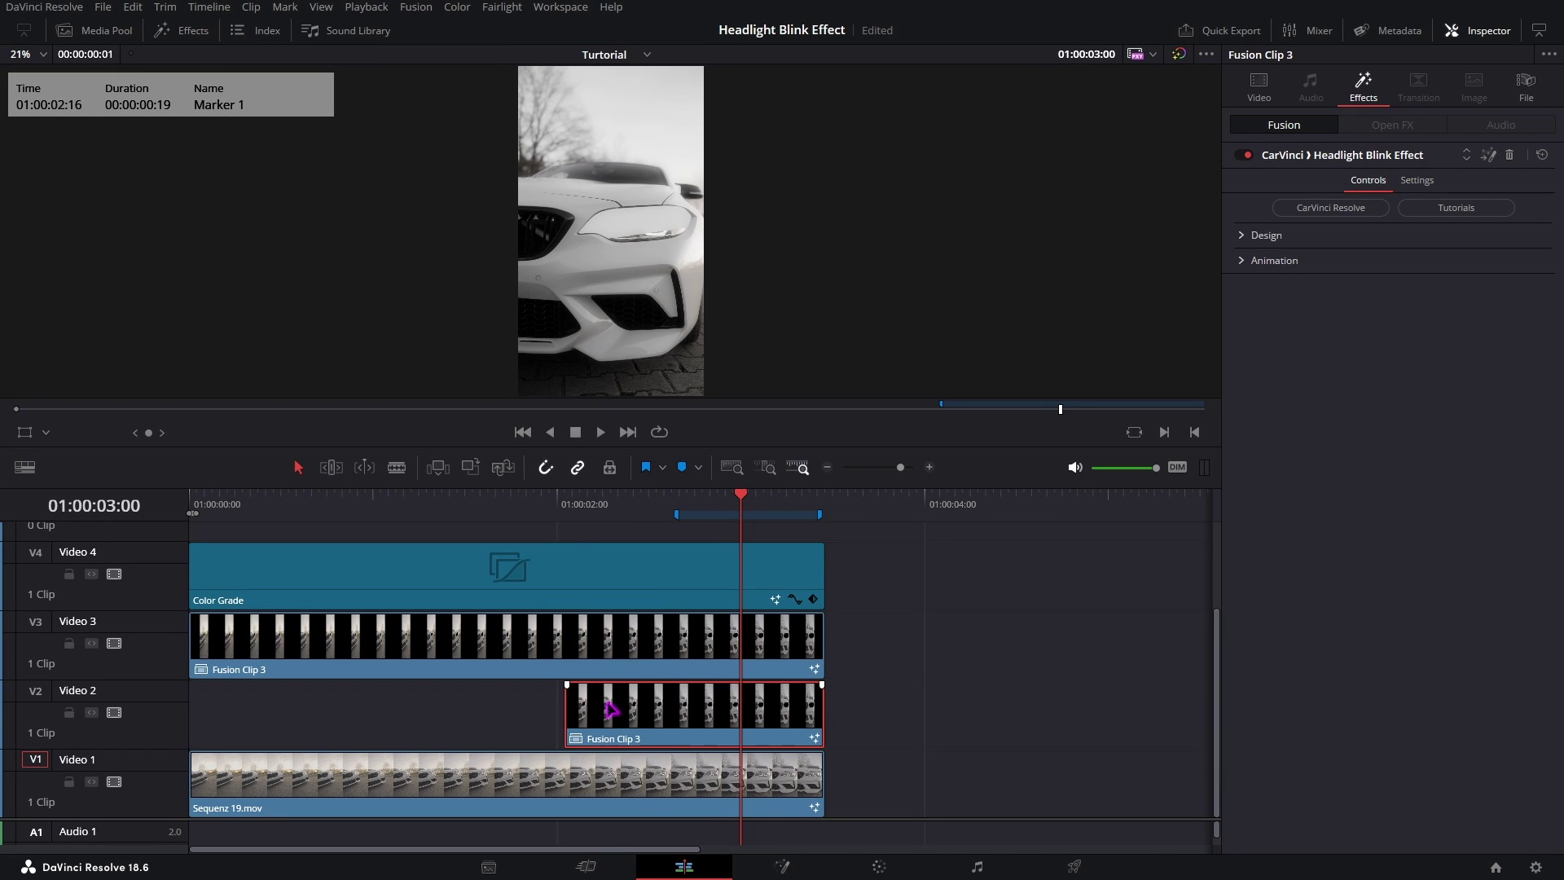
Trim the start of Fusion Clip 3 on Video 2 to just before Marker 1 and play from there
{"action": "left_click_drag", "start_coordinate": [574, 714], "coordinate": [681, 741]}
{"action": "mouse_move", "coordinate": [733, 494]}
{"action": "left_mouse_down"}
{"action": "mouse_move", "coordinate": [638, 489]}
{"action": "mouse_move", "coordinate": [680, 512]}
{"action": "left_mouse_up"}
{"action": "key", "text": "space"}
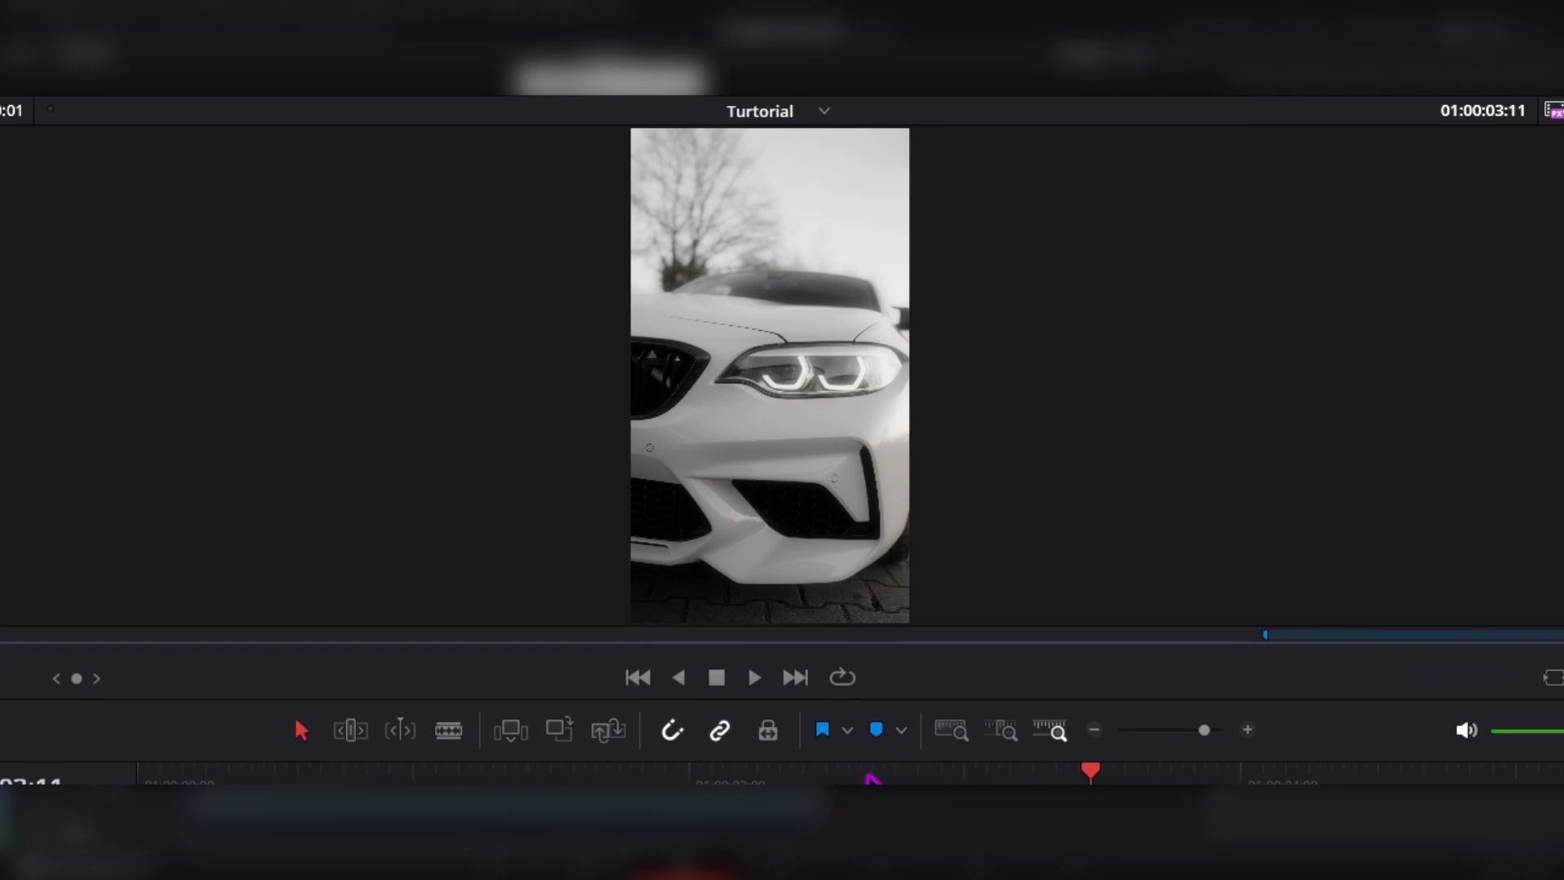
Play the timeline from the start to check the delayed blink and return the playhead to 01:00:02:16
{"action": "left_click_drag", "start_coordinate": [863, 779], "coordinate": [137, 781]}
{"action": "key", "text": "space"}
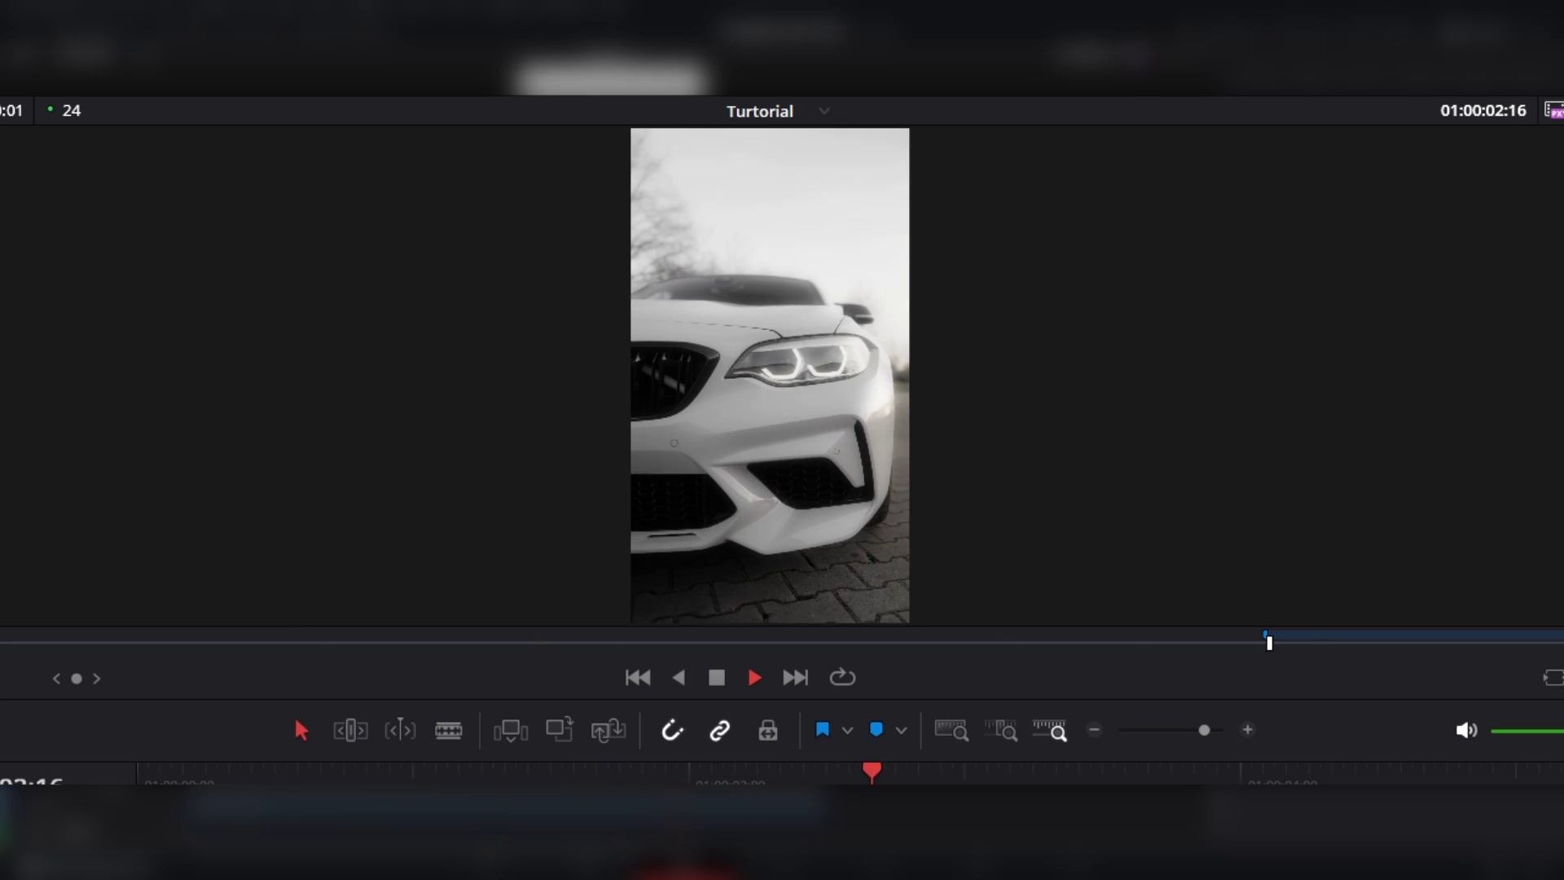
{"action": "left_click_drag", "start_coordinate": [1090, 774], "coordinate": [850, 770]}
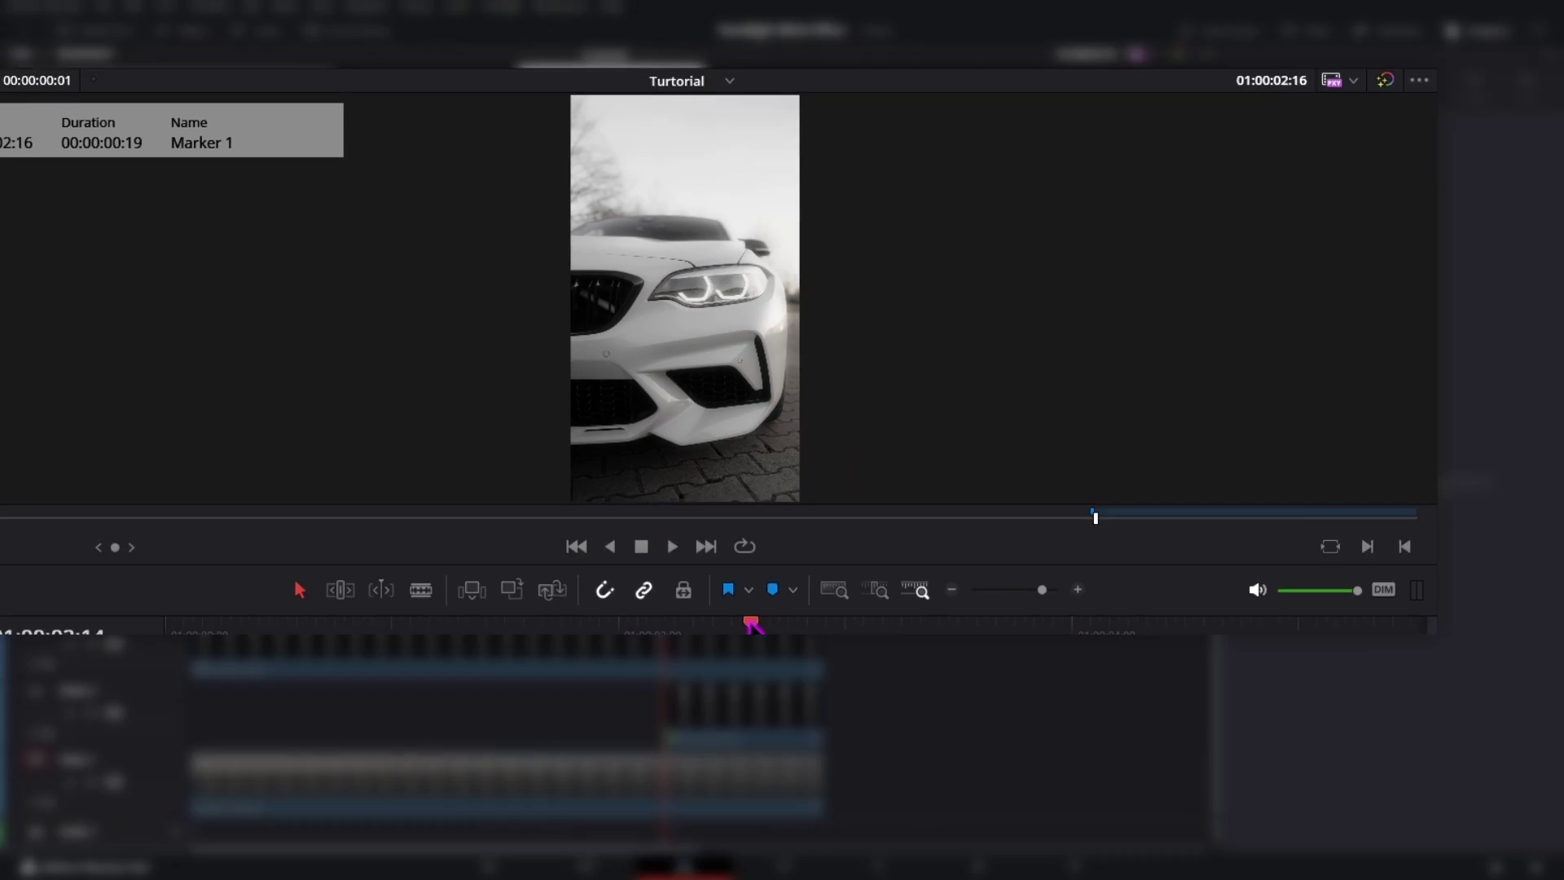
{"action": "left_click_drag", "start_coordinate": [731, 592], "coordinate": [750, 593]}
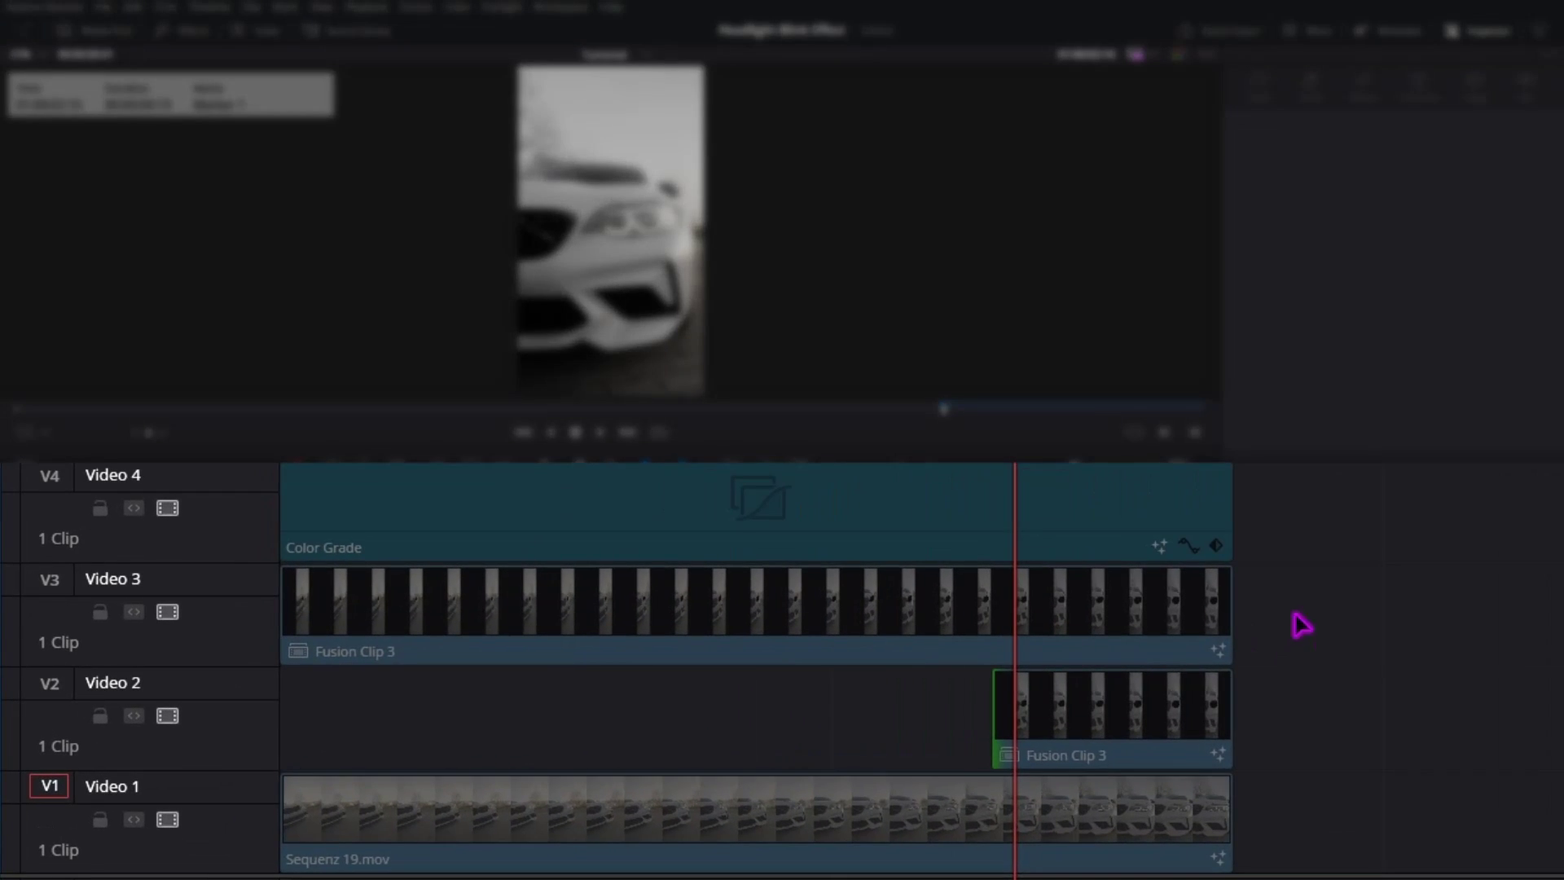
Combine the clips on Video 1, Video 2 and Video 3 into a compound clip and play it from the start
{"action": "left_click_drag", "start_coordinate": [1302, 601], "coordinate": [1023, 845]}
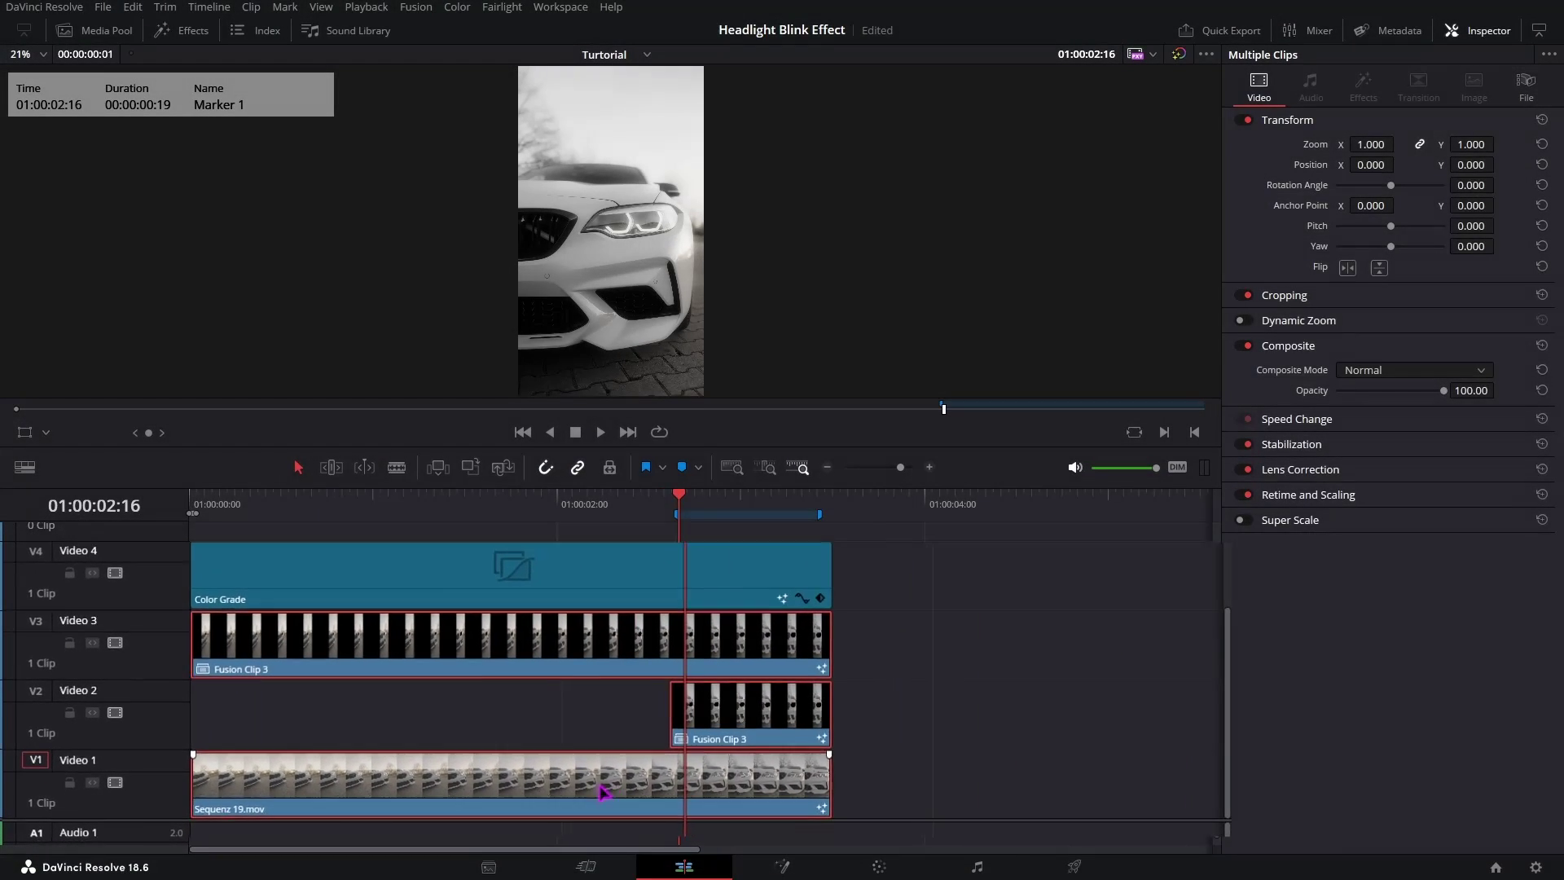
{"action": "right_click", "coordinate": [603, 791]}
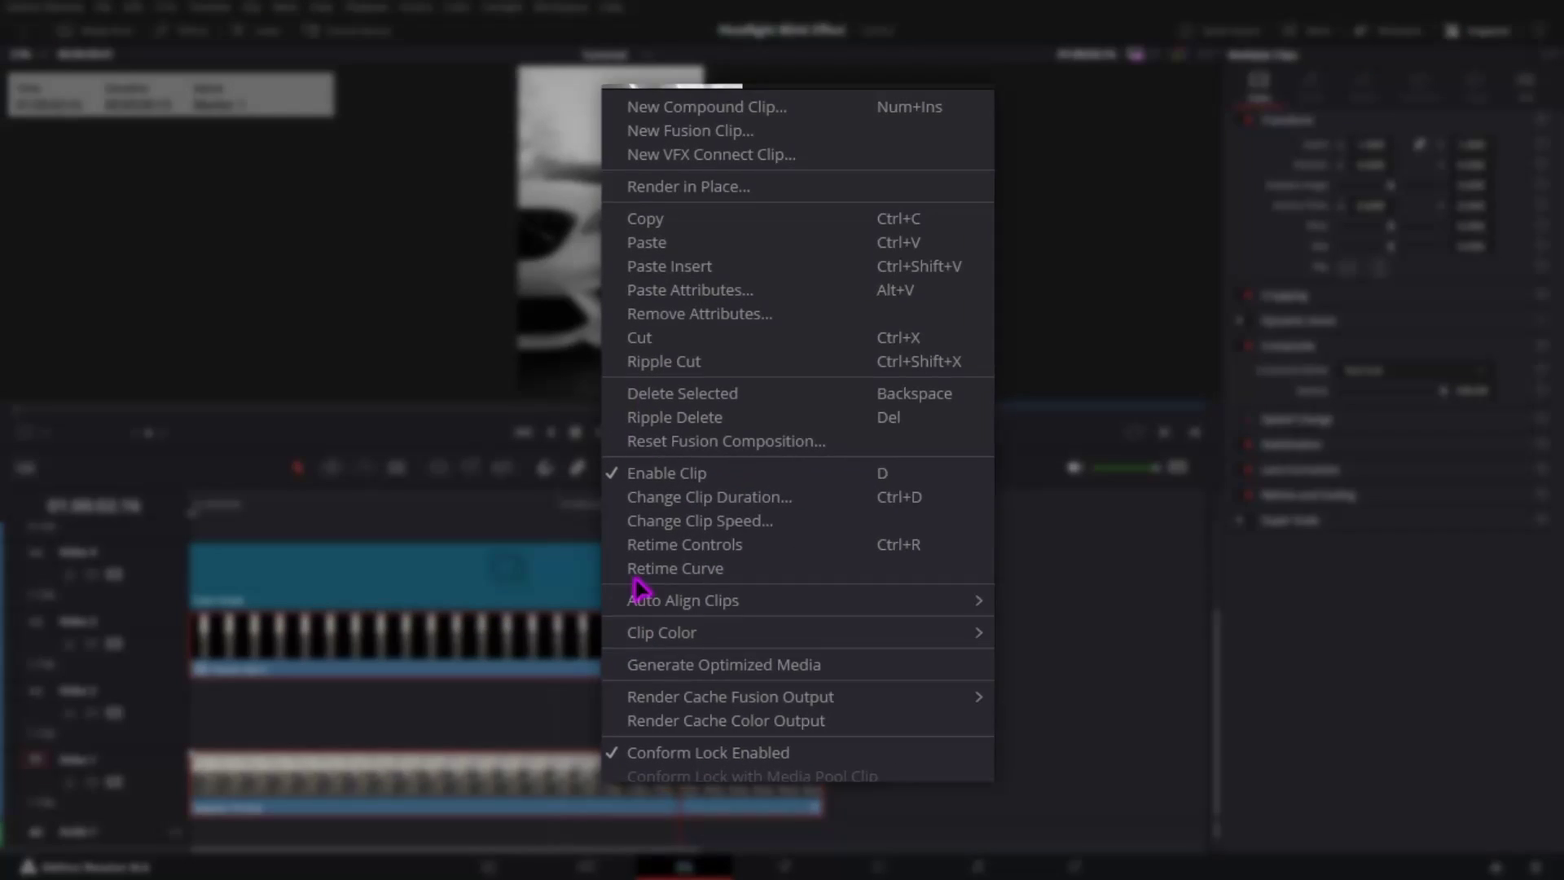
{"action": "left_click", "coordinate": [723, 112]}
{"action": "key", "text": "Return"}
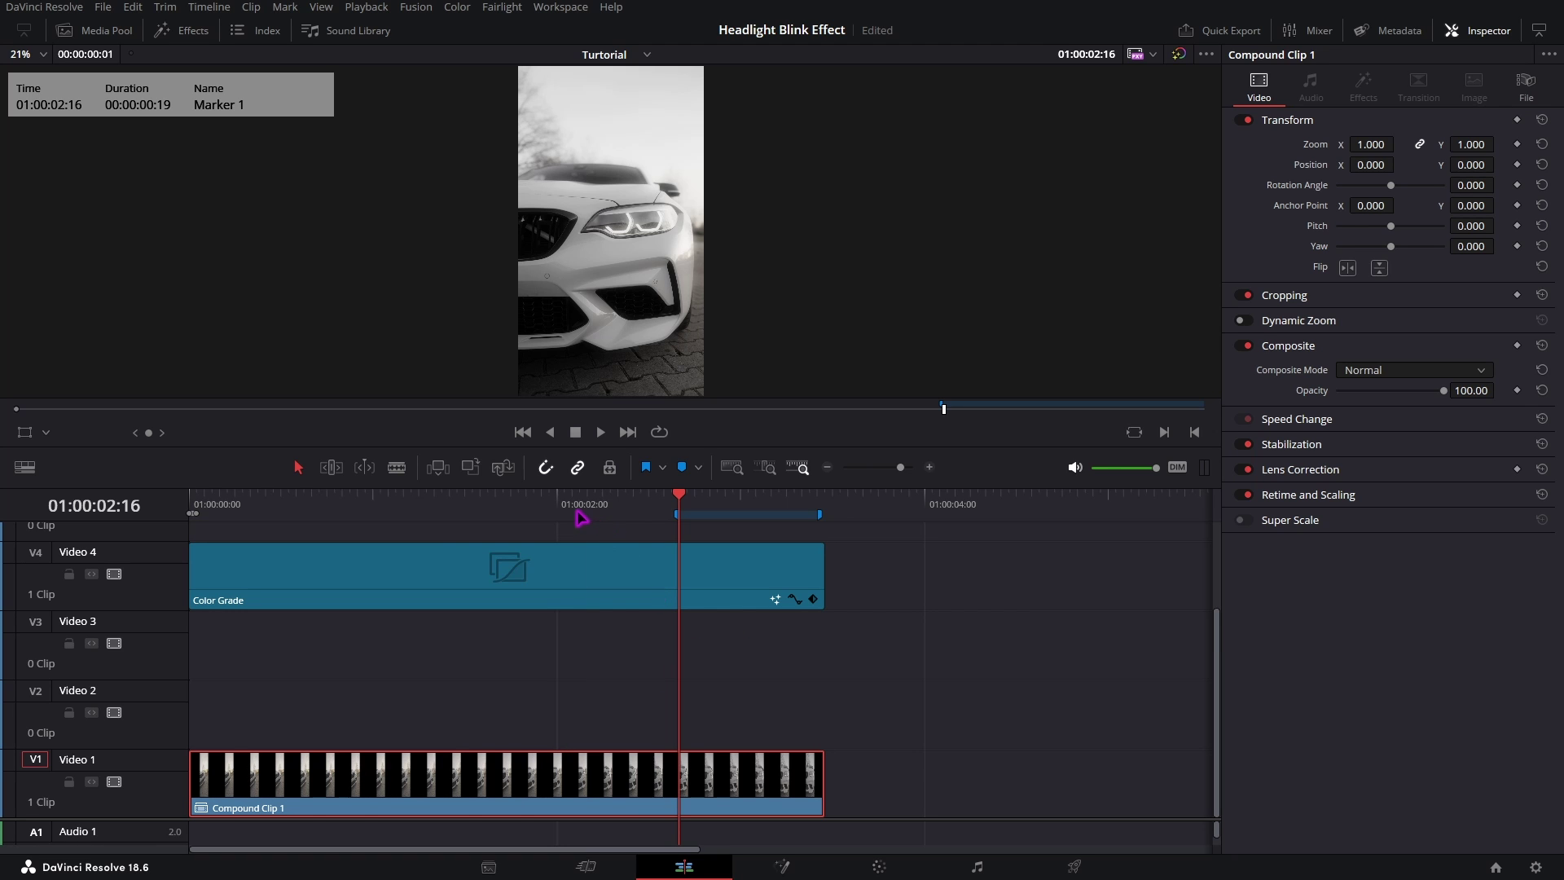
{"action": "left_click_drag", "start_coordinate": [580, 517], "coordinate": [149, 494]}
{"action": "key", "text": "space"}
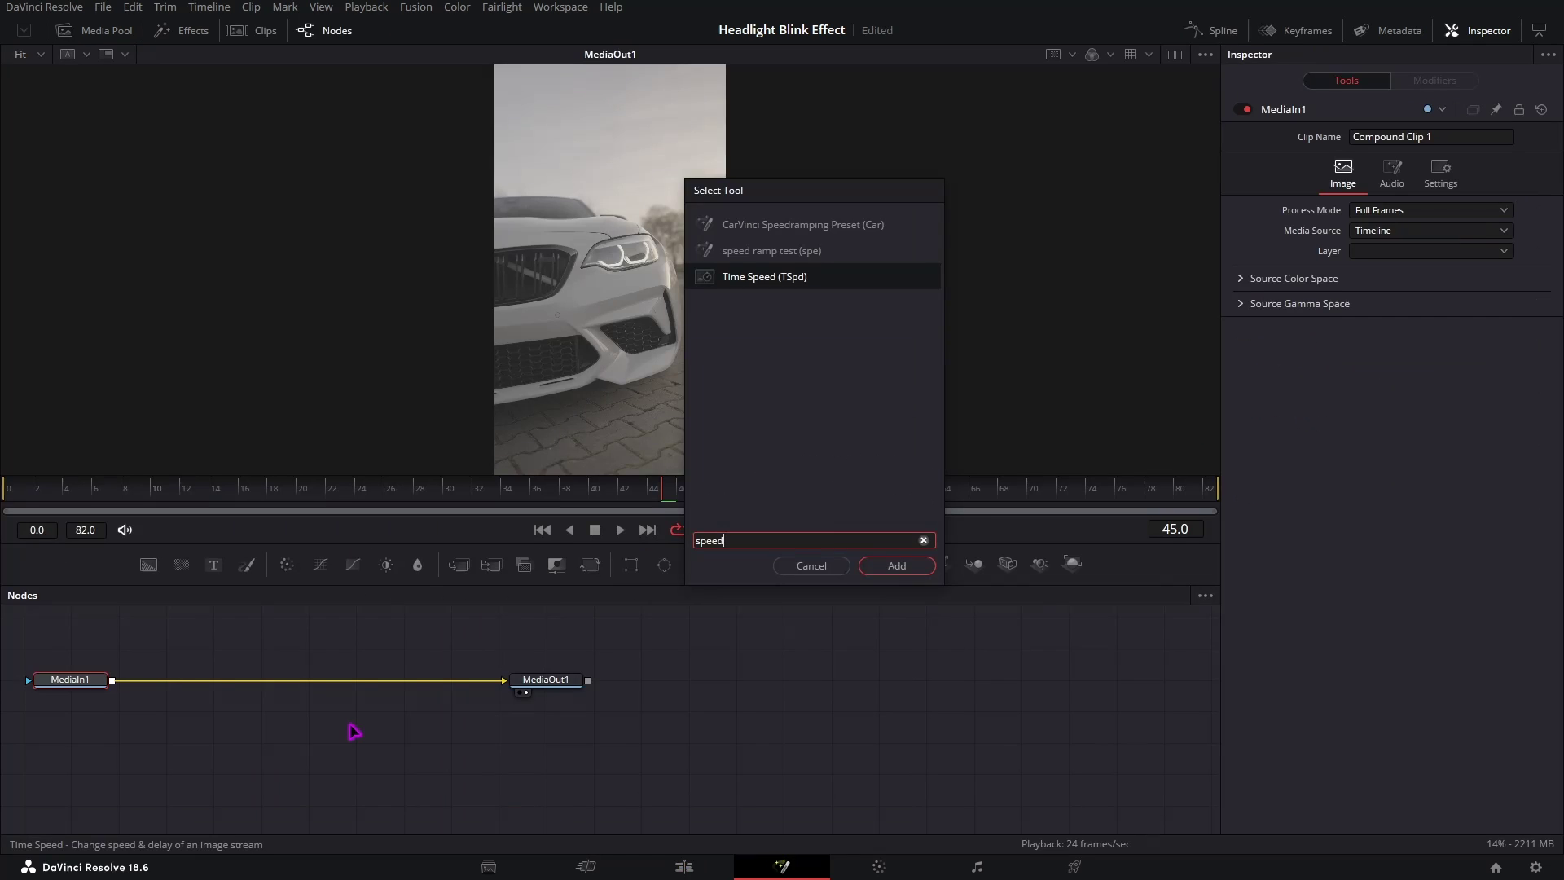
Add the CarVinci Speedramping Preset to the compound clip in Fusion and apply its BASIC 2 curve
{"action": "key", "text": "Up"}
{"action": "key", "text": "Up"}
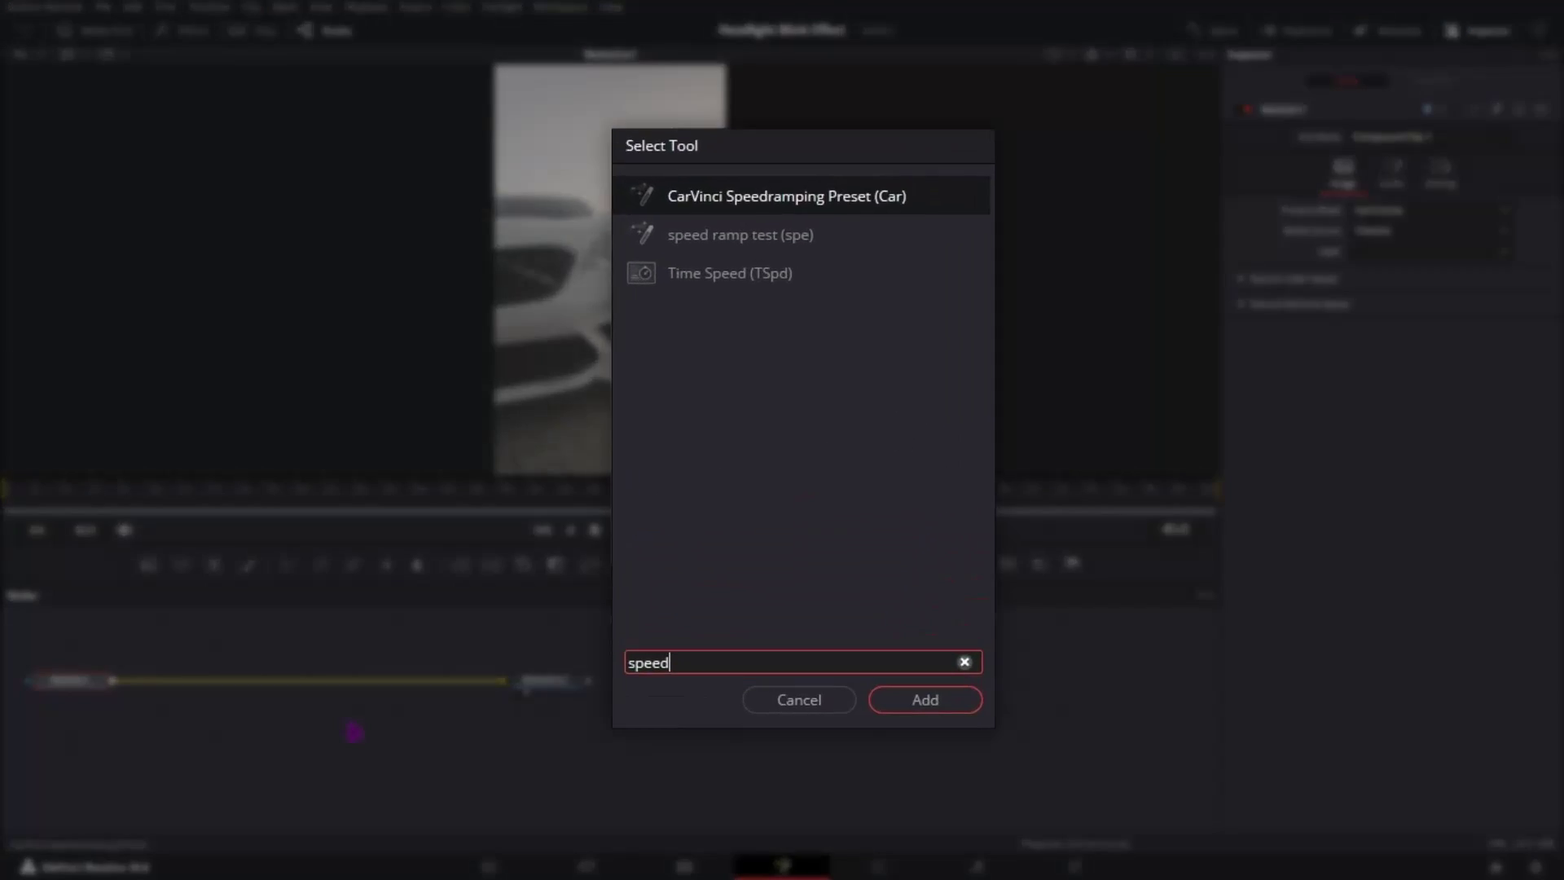
{"action": "key", "text": "Return"}
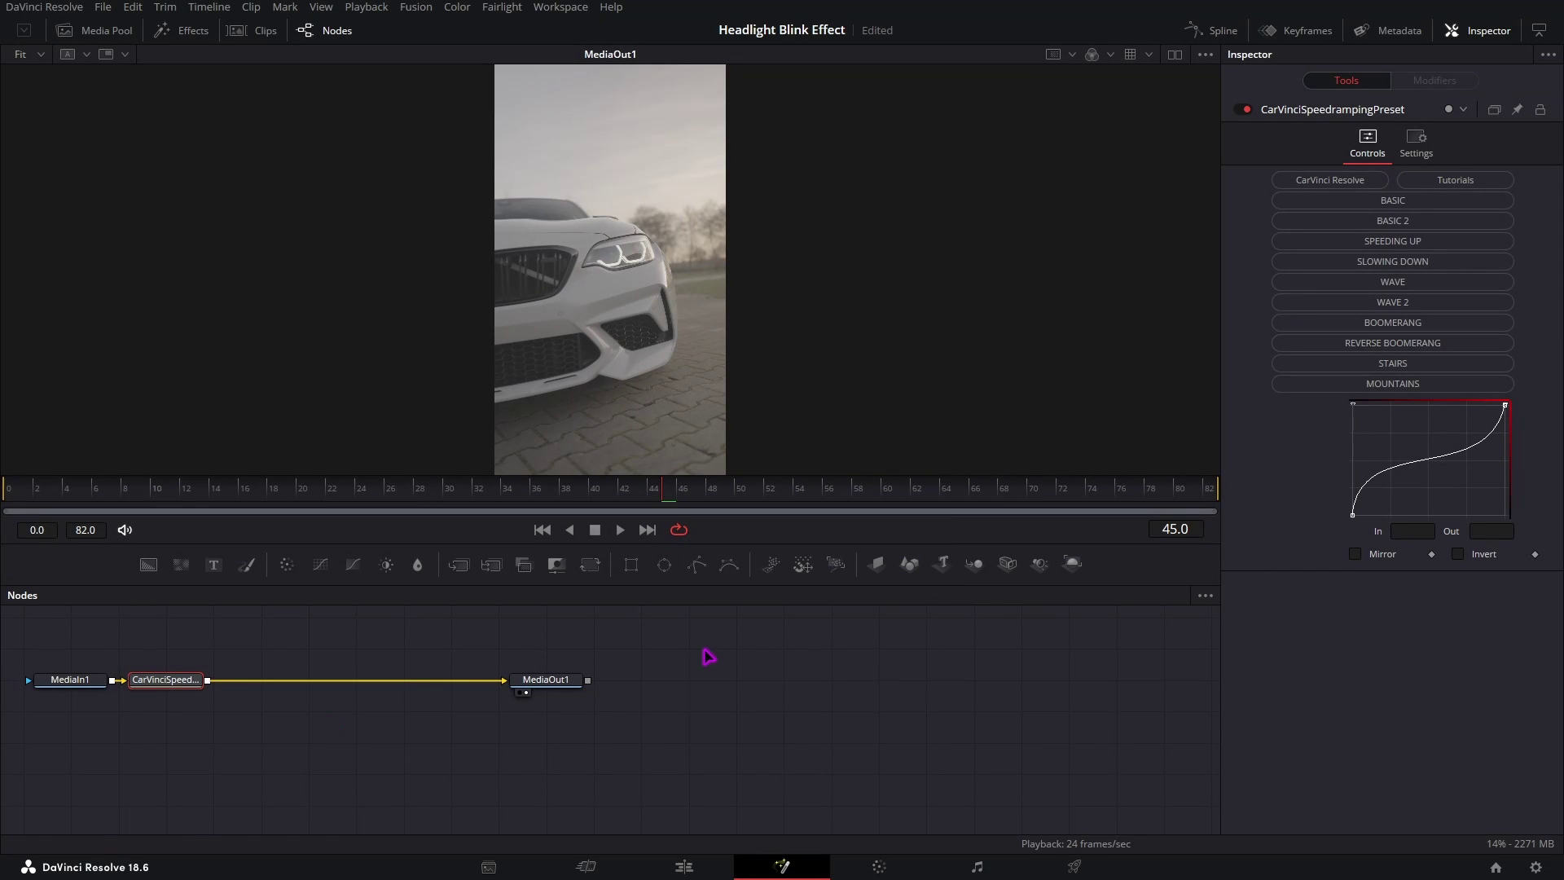
{"action": "left_click", "coordinate": [1328, 221]}
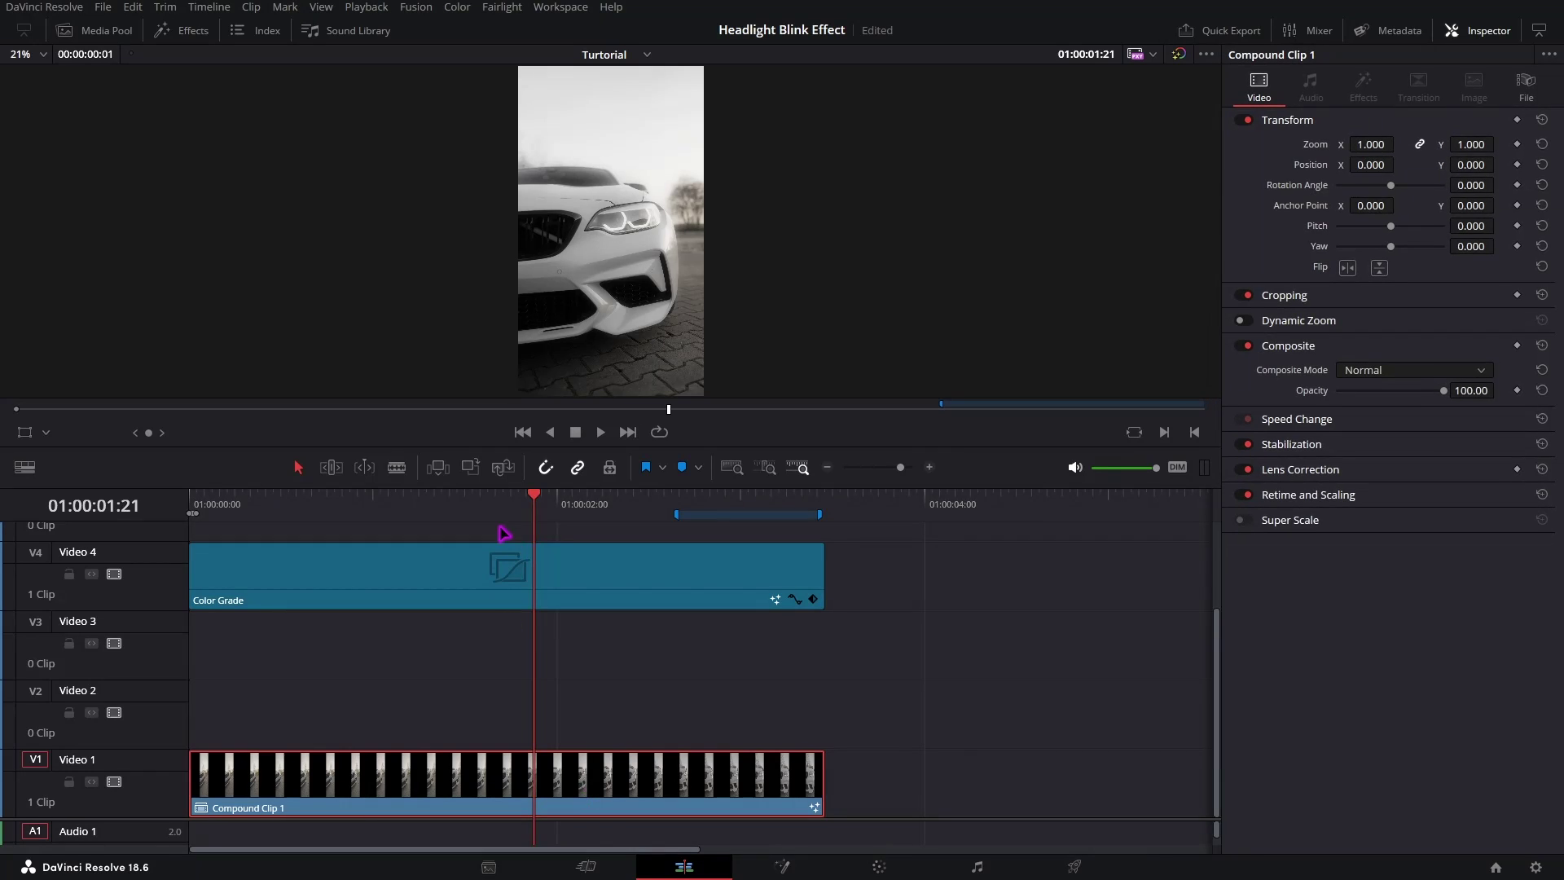
Retime the compound clip on Video 1 to a shorter, faster duration with the retime controls
{"action": "left_click", "coordinate": [357, 511]}
{"action": "left_click_drag", "start_coordinate": [329, 505], "coordinate": [403, 696]}
{"action": "key", "text": "ctrl+r"}
{"action": "left_click_drag", "start_coordinate": [812, 744], "coordinate": [559, 744]}
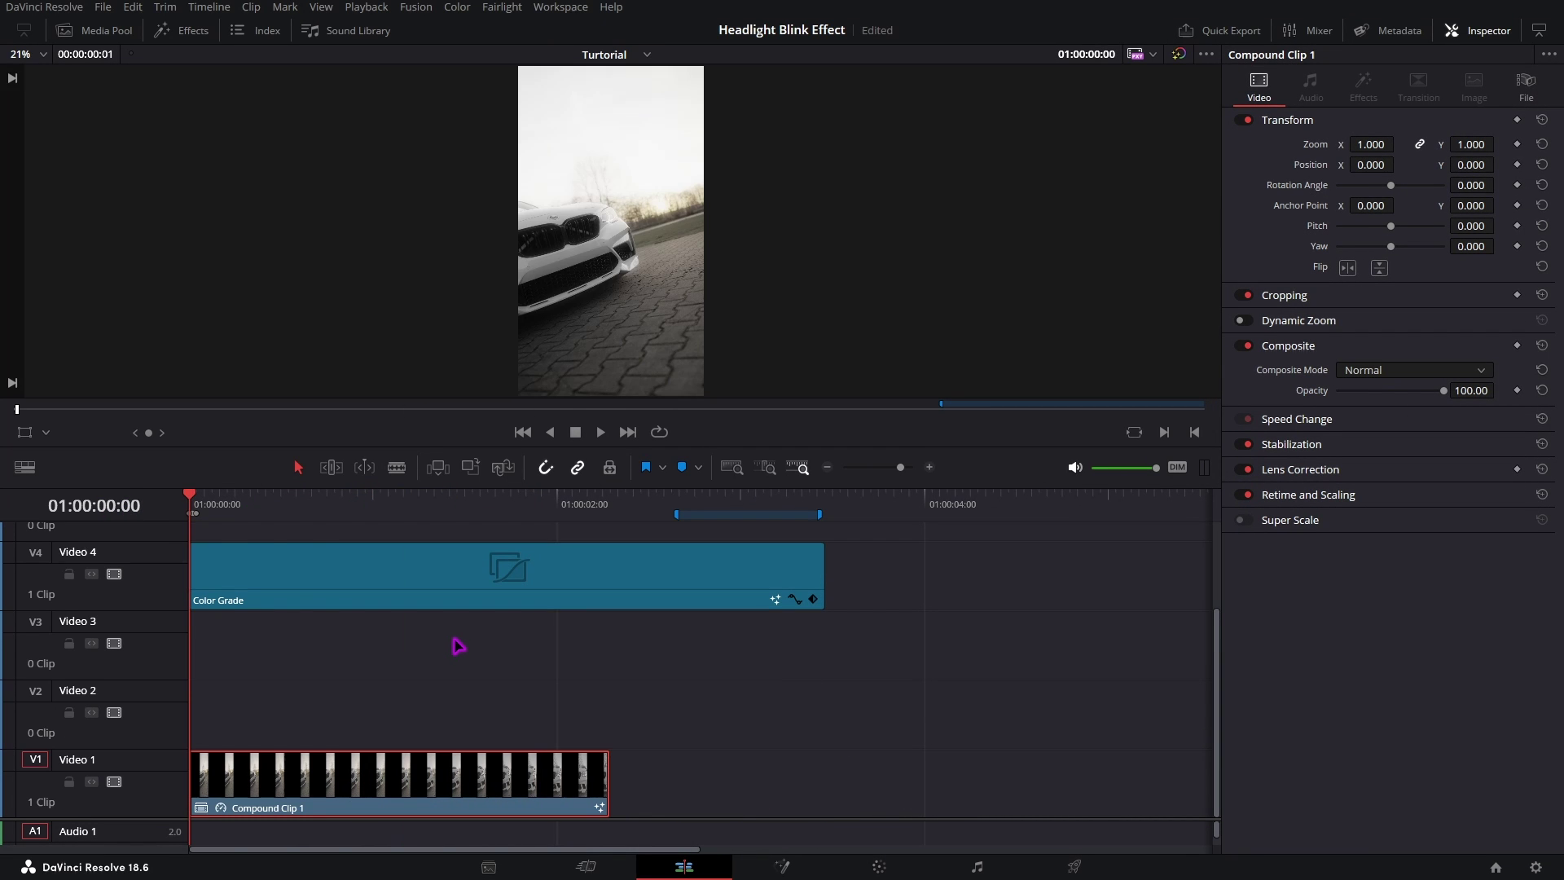
Play the retimed compound clip from near the timeline start to preview the speed ramp with the blink
{"action": "key", "text": "space"}
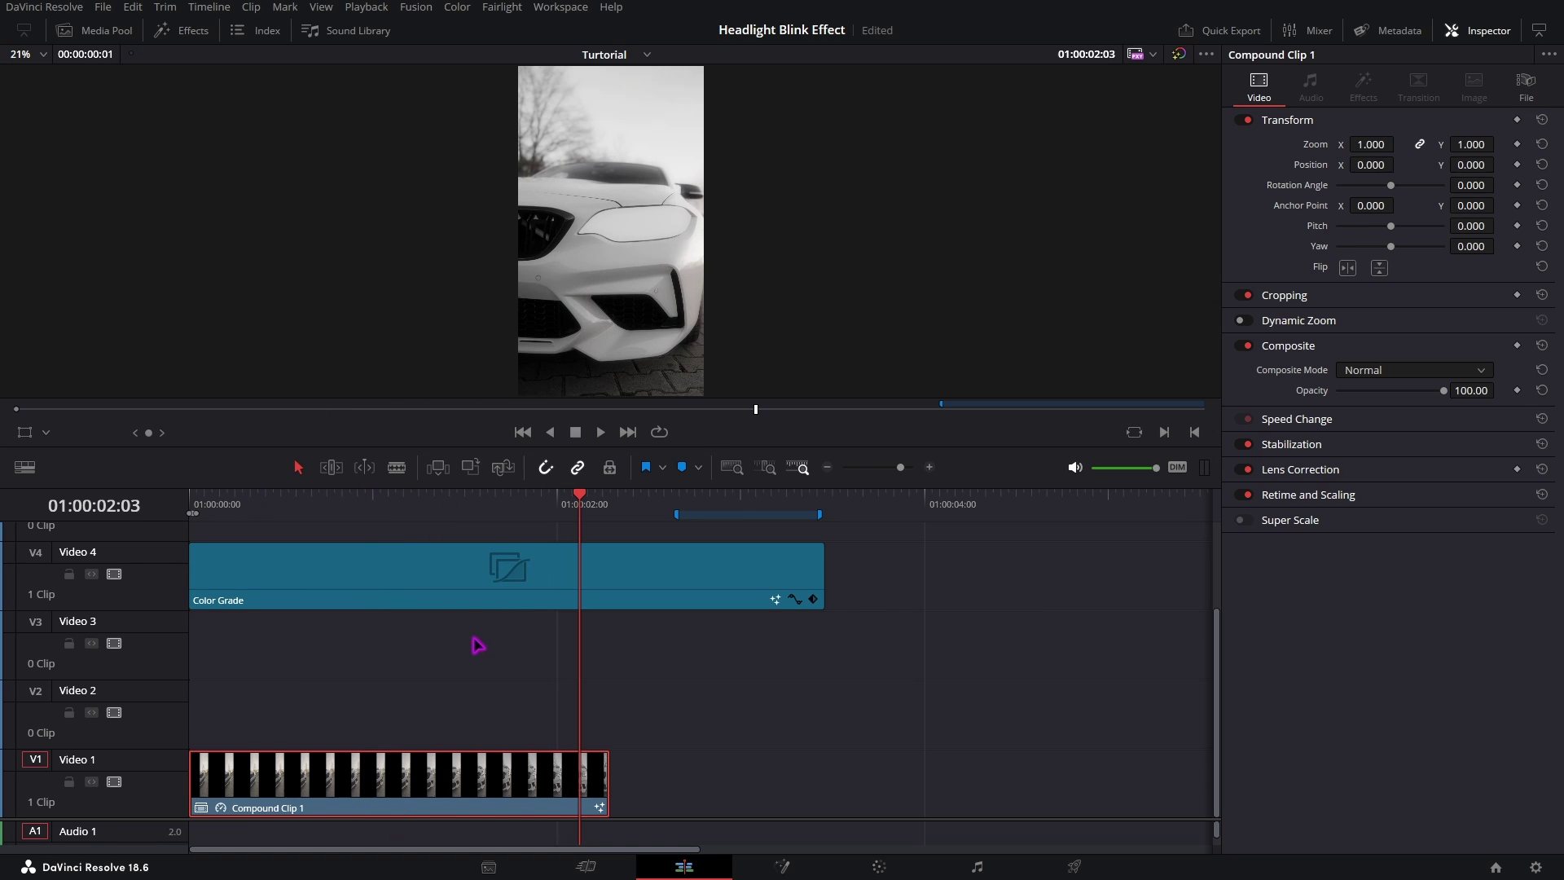
{"action": "left_click", "coordinate": [244, 505]}
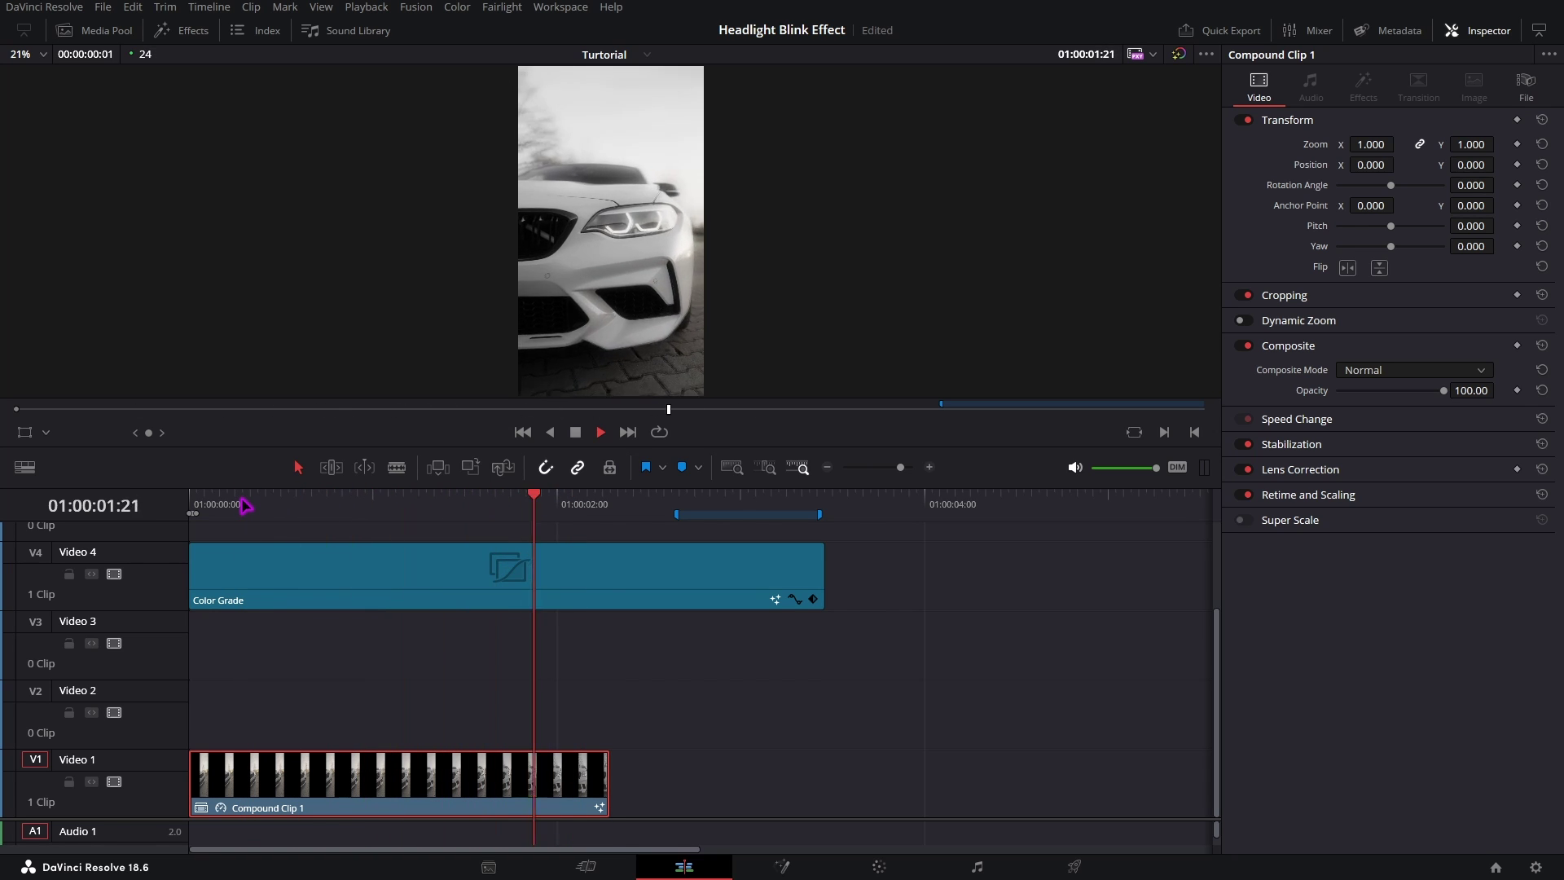
{"action": "left_click", "coordinate": [244, 505]}
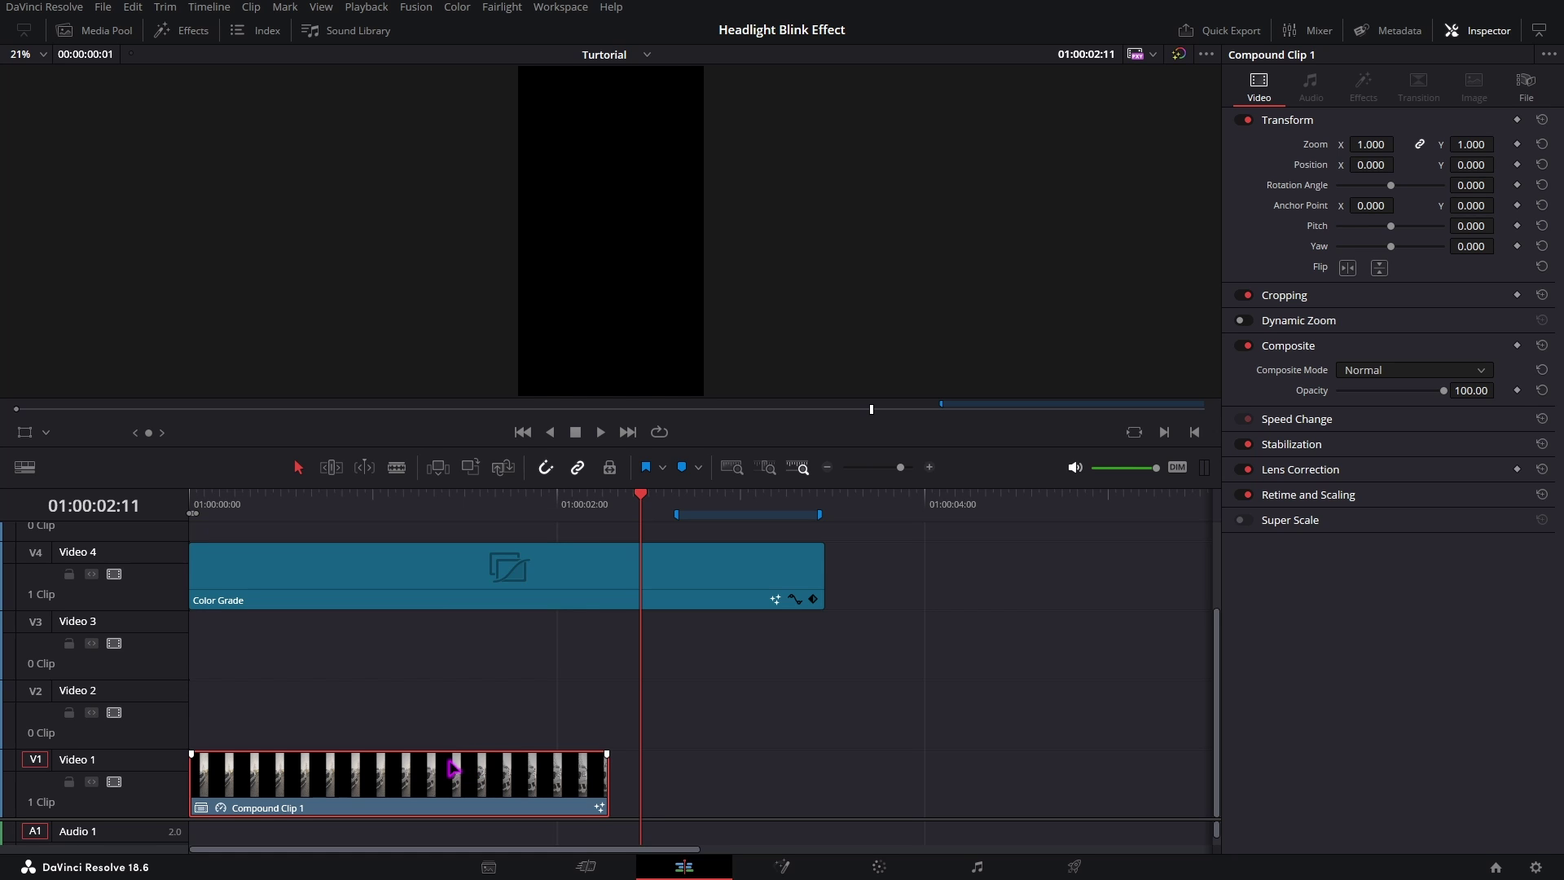
Undo the retiming, speed ramp and compound clip, and show the Headlight Blink Effect settings of Fusion Clip 3 on Video 2
{"action": "key", "text": "ctrl+z"}
{"action": "left_click", "coordinate": [1369, 85]}
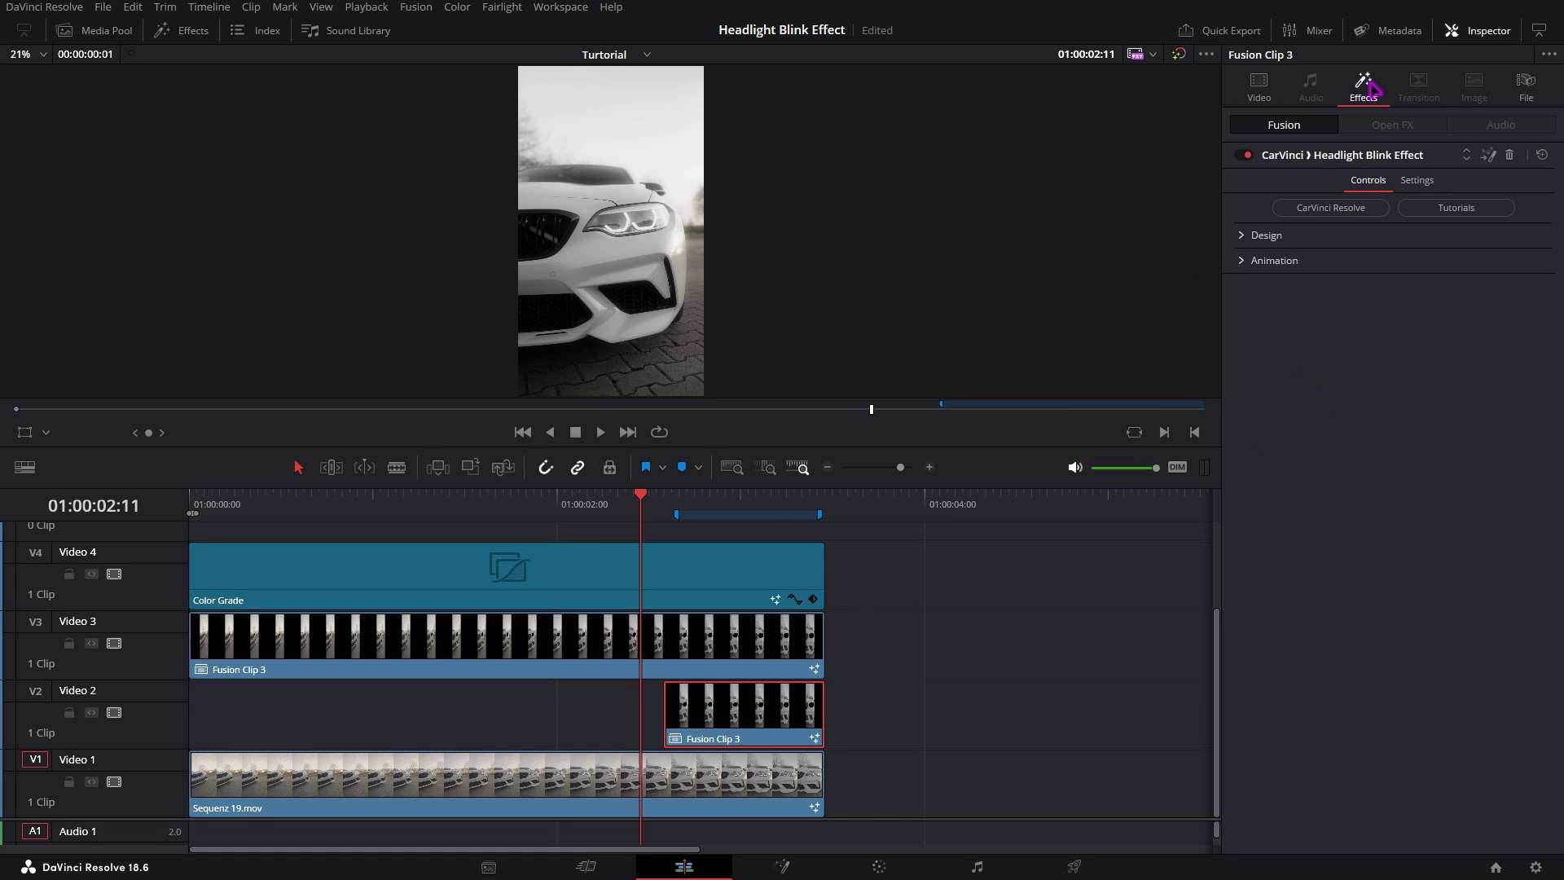